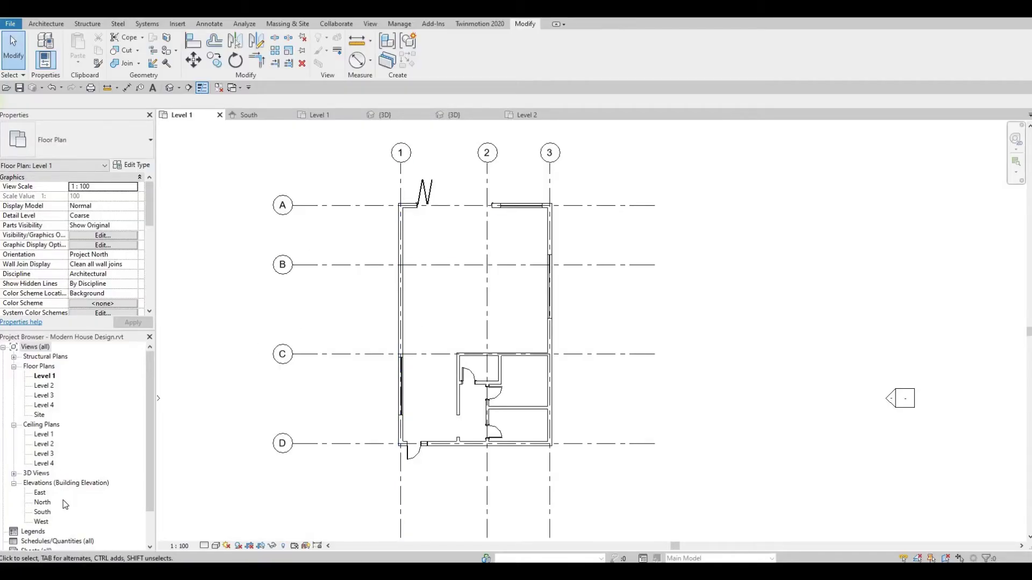
Step: Look at the South elevation and Level 1, then open the Level 2 floor plan zoomed in
double_click(41, 513)
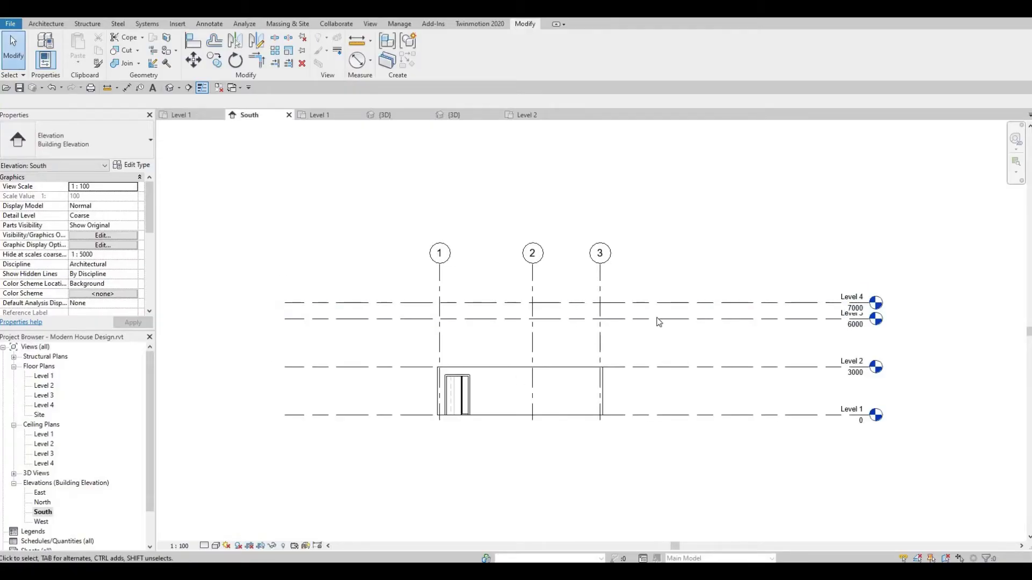
double_click(52, 377)
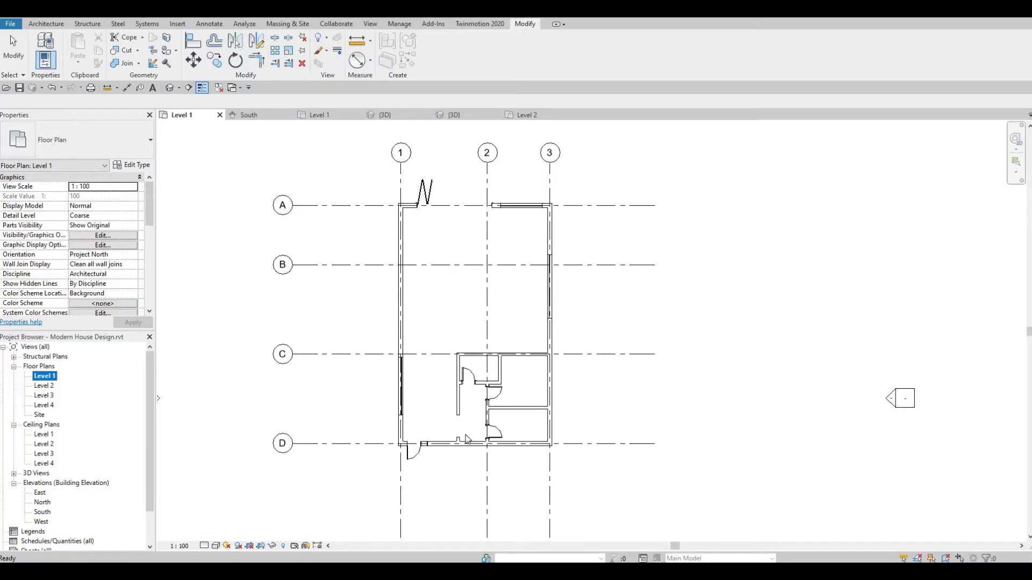
double_click(45, 386)
scroll(392, 266, "up", 4)
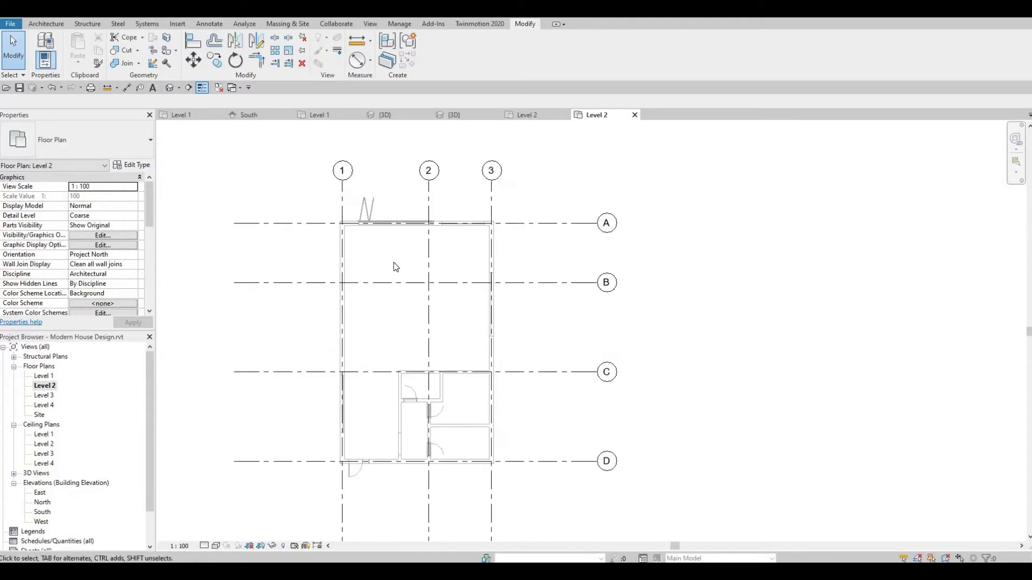
middle_click_drag(389, 263, 395, 256)
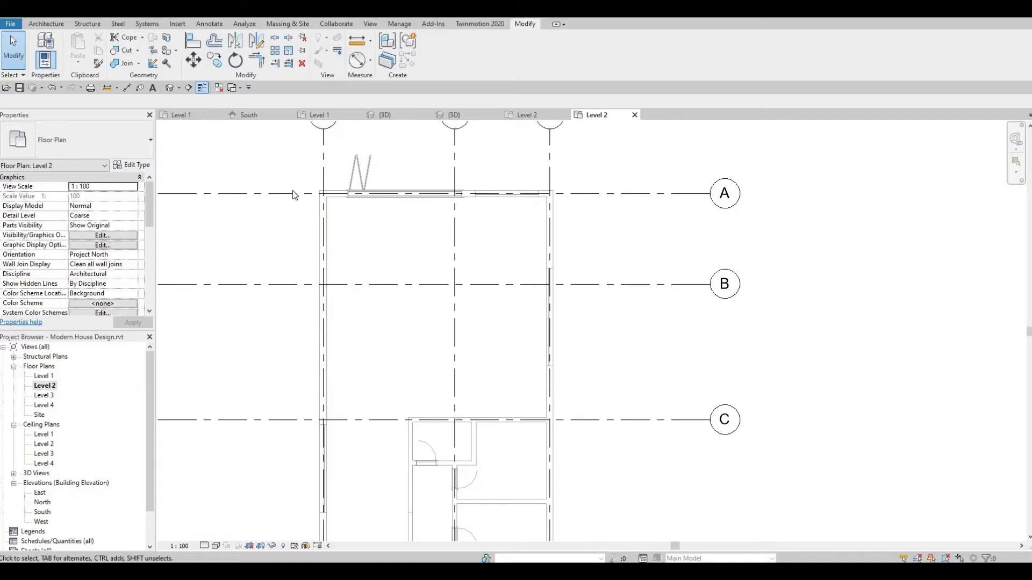
Step: Start the Wall tool and pick Basic Wall: Exterior Wall 1 in the Type Selector
left_click(49, 24)
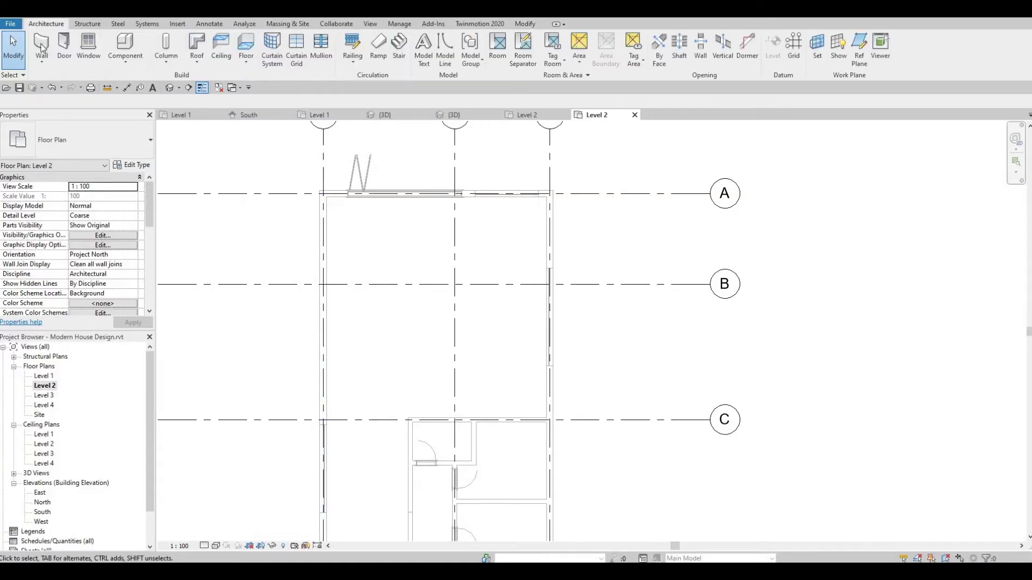
left_click(42, 45)
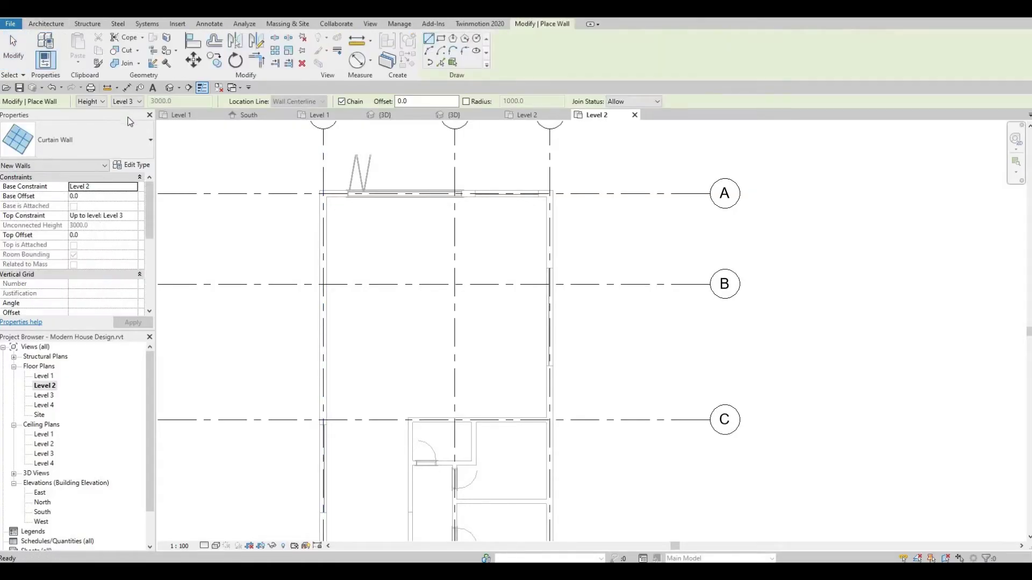
left_click(105, 158)
scroll(86, 277, "up", 4)
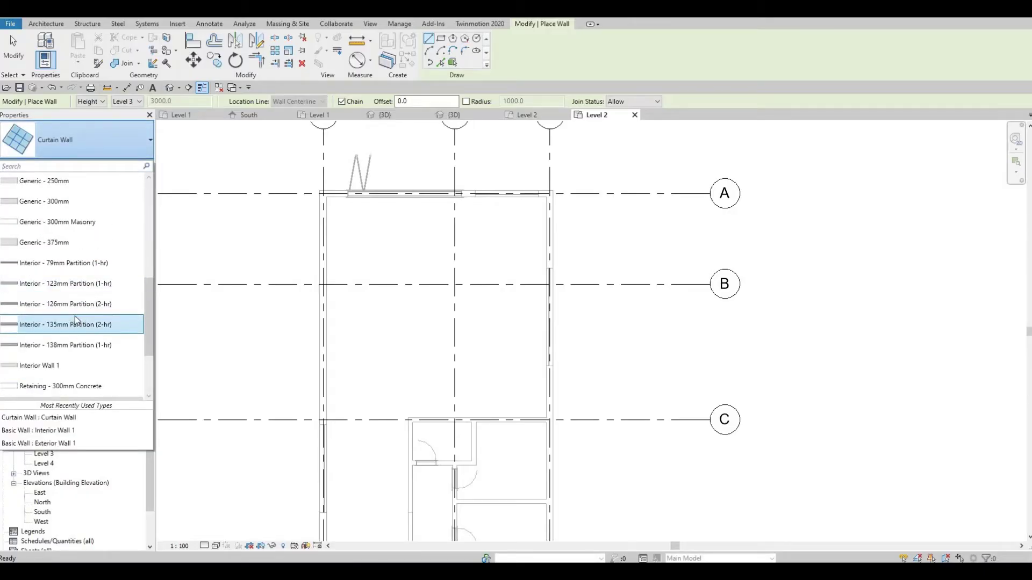
scroll(75, 316, "up", 3)
scroll(75, 316, "up", 1)
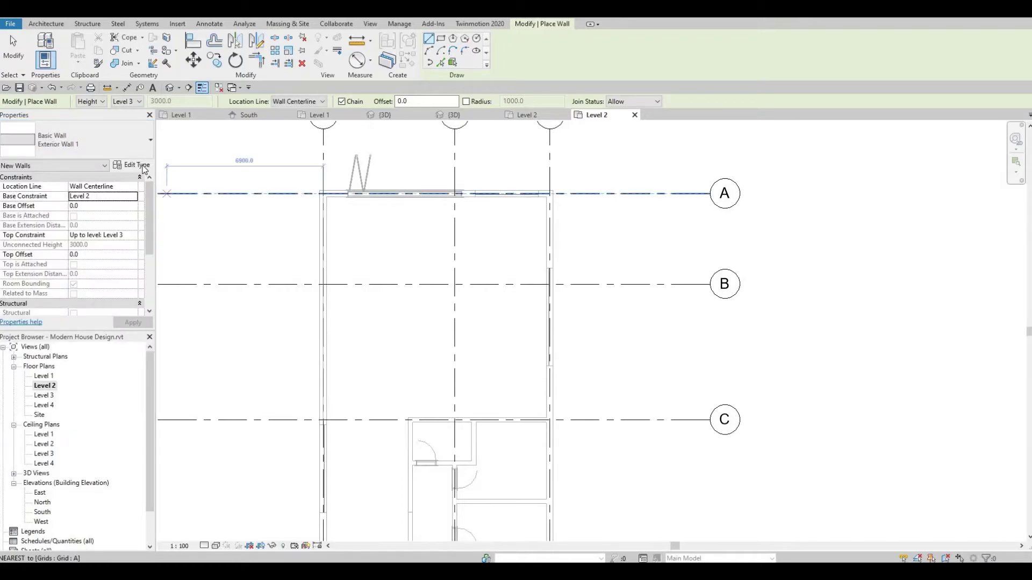
Step: Duplicate Exterior Wall 1 as Exterior Wall 2, with its structure layer set for a 500 total width
left_click(131, 165)
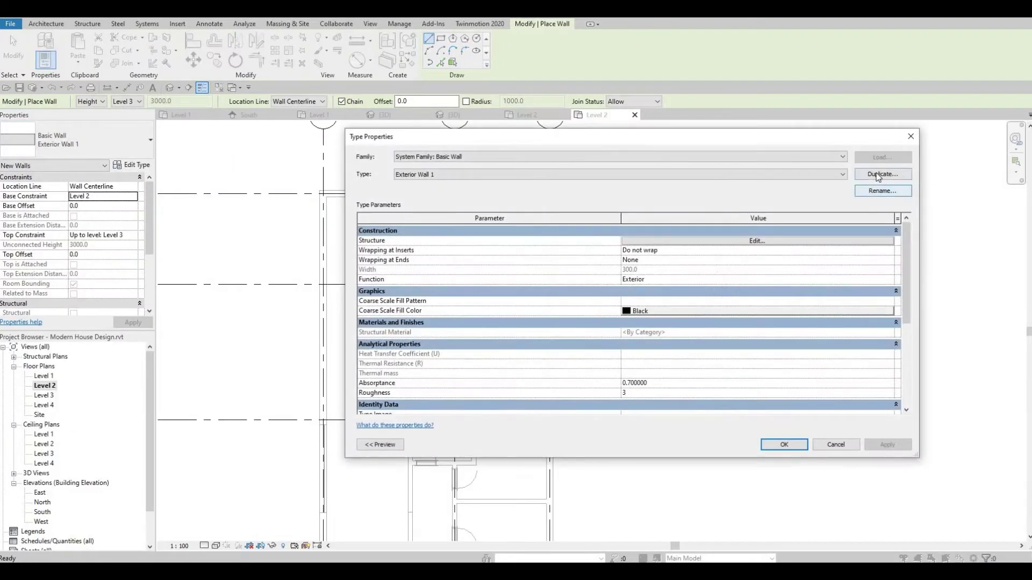
left_click(880, 175)
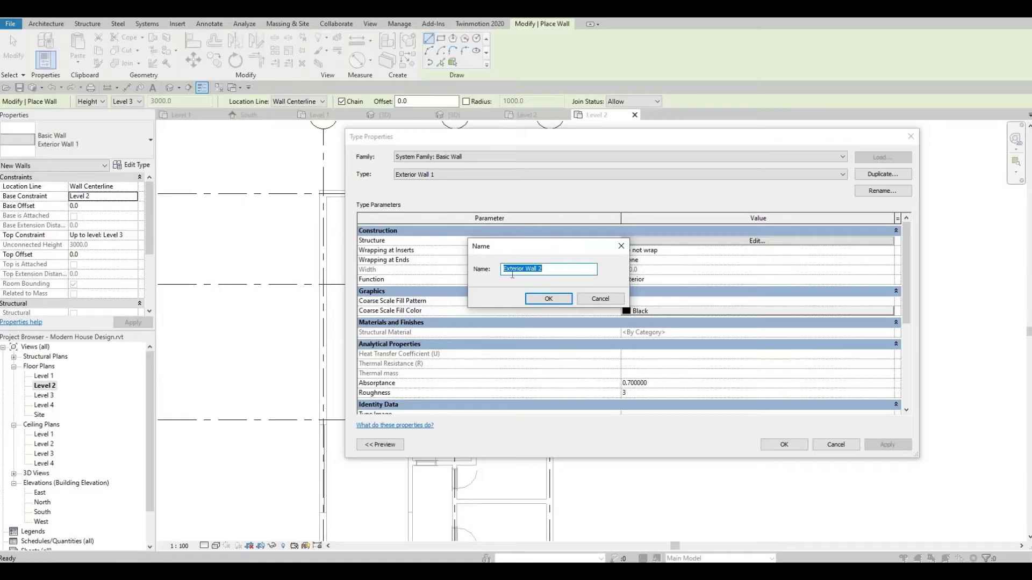
left_click(543, 300)
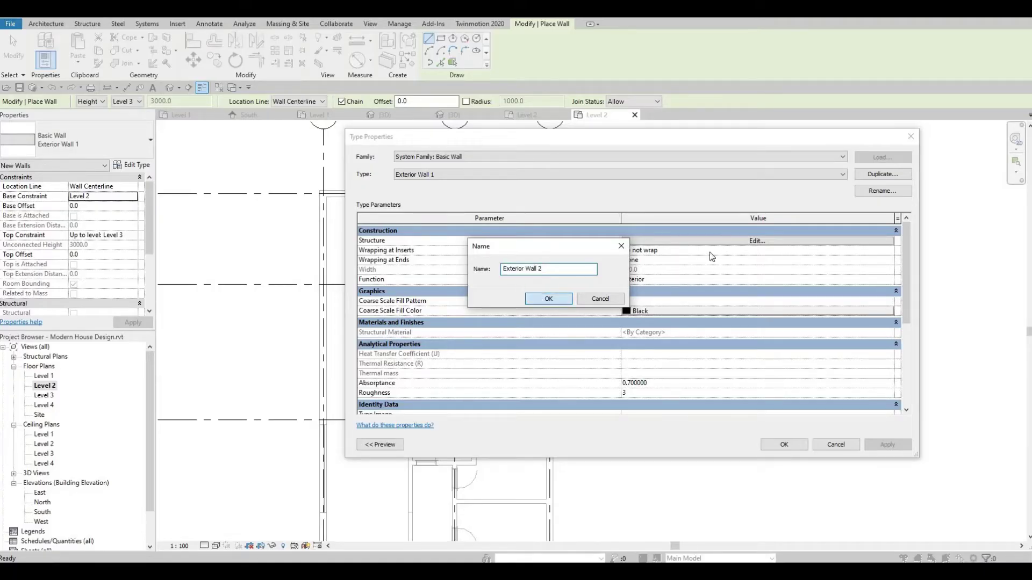
left_click(745, 241)
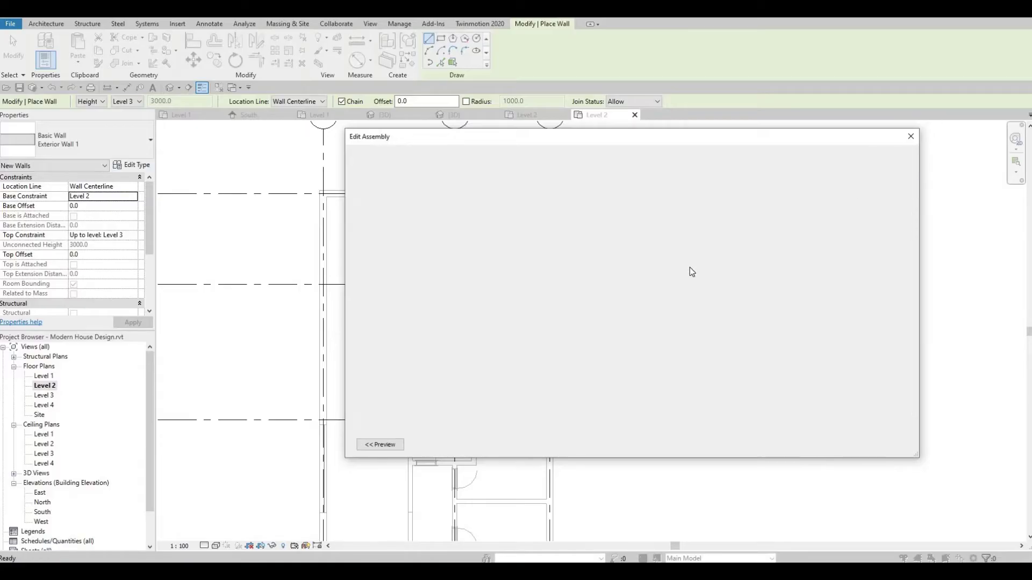
left_click(665, 241)
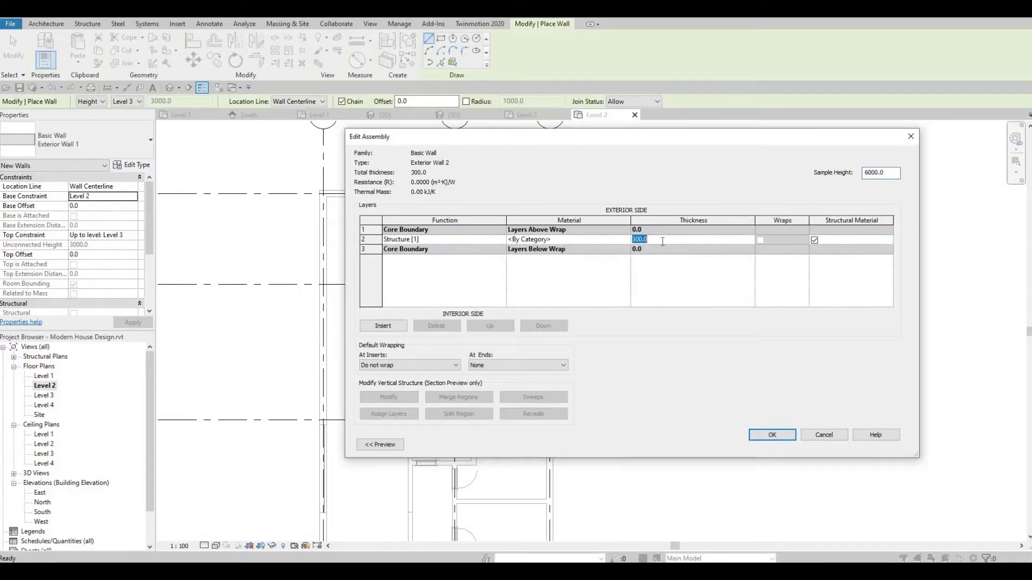
type("500")
left_click(789, 435)
left_click(784, 446)
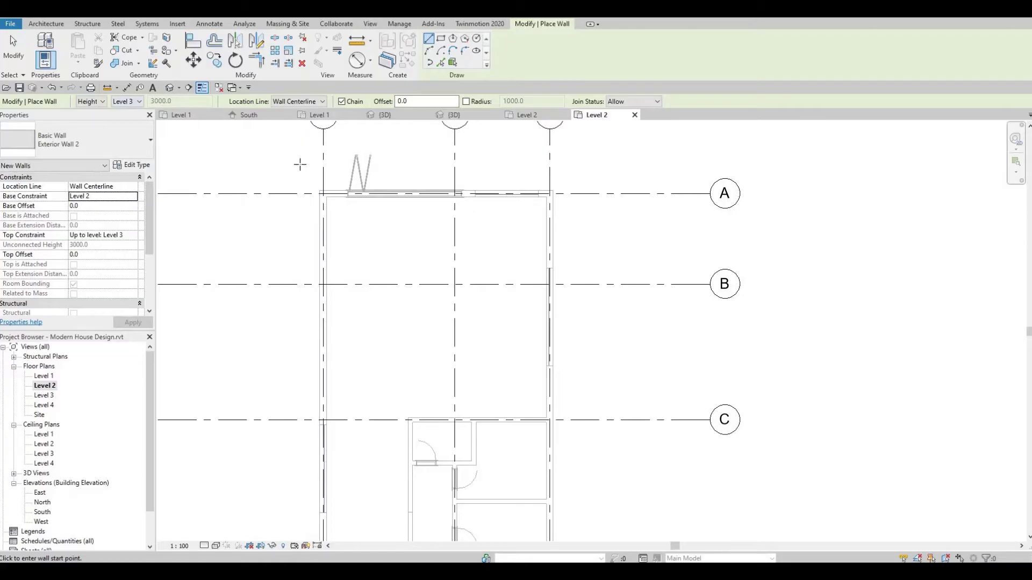
Step: Set the wall location line to Finish Face: Interior, then try and cancel a wall at grids A/1
middle_click_drag(391, 172, 479, 155)
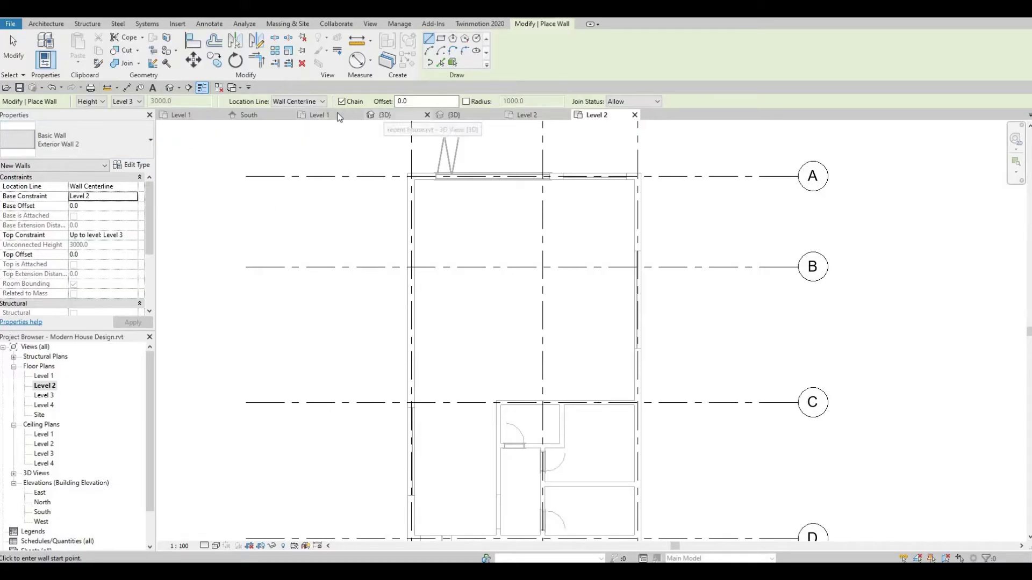
left_click(322, 101)
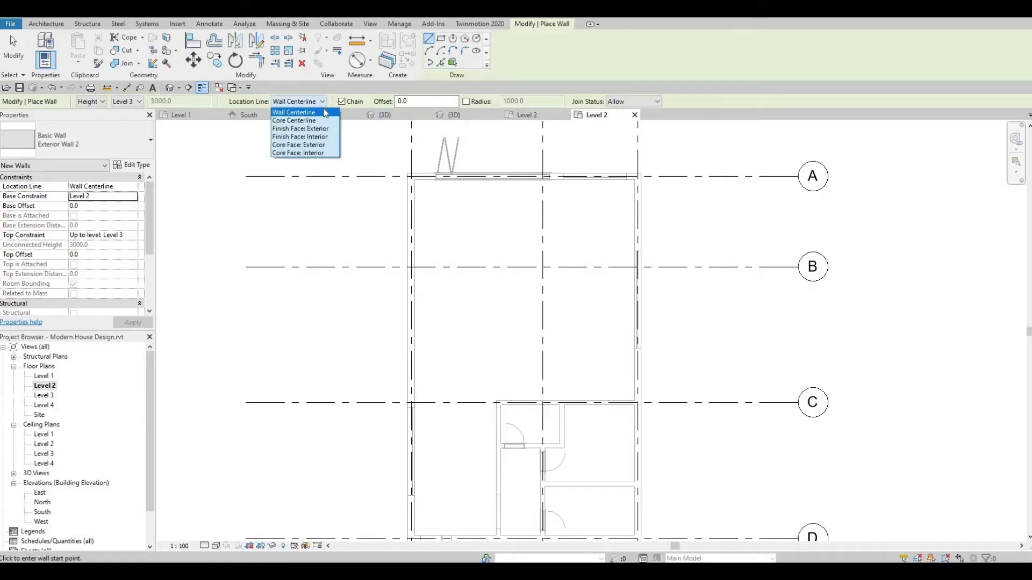
left_click(327, 137)
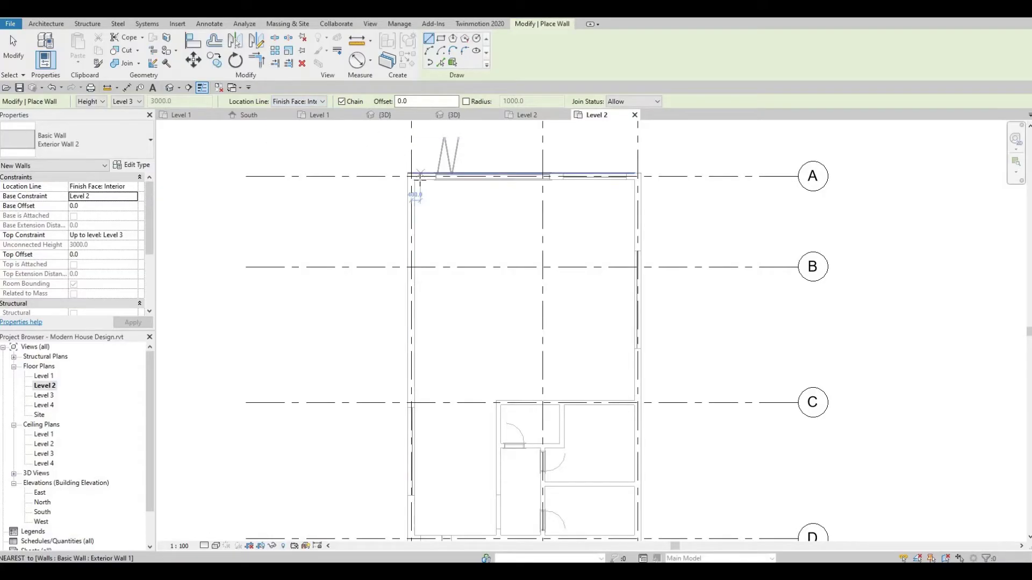
scroll(418, 182, "up", 5)
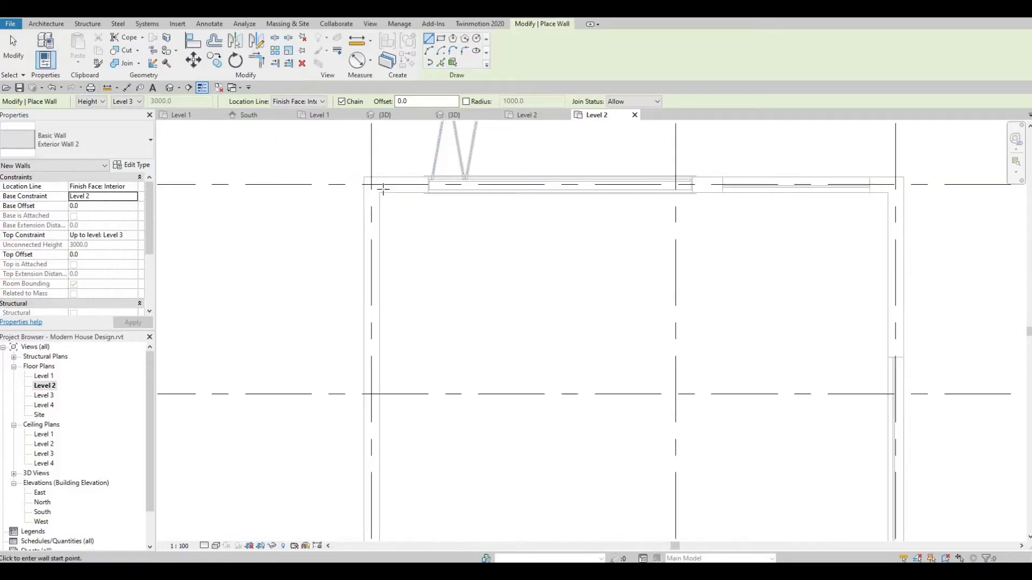
left_click(374, 198)
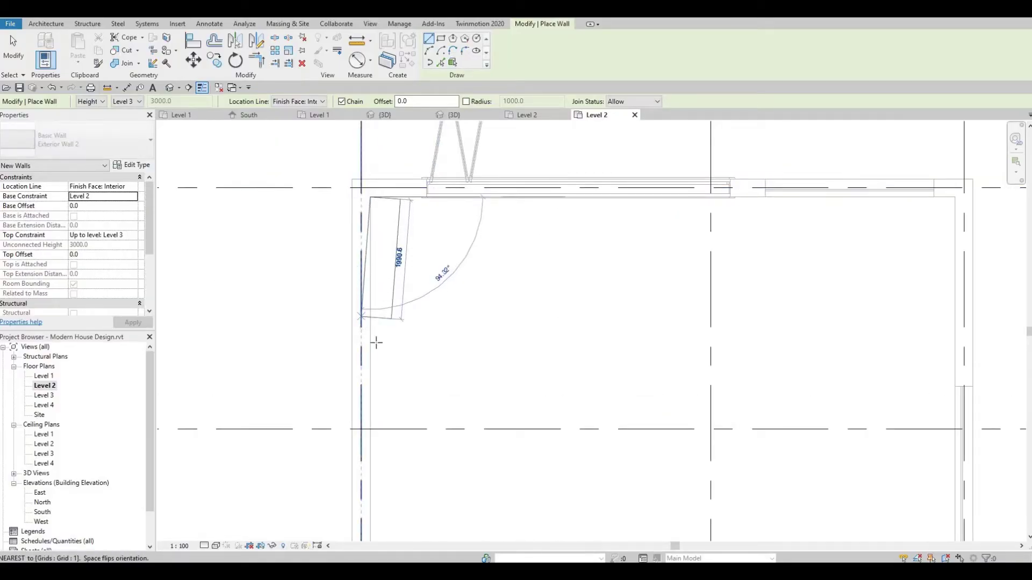
scroll(384, 283, "down", 2)
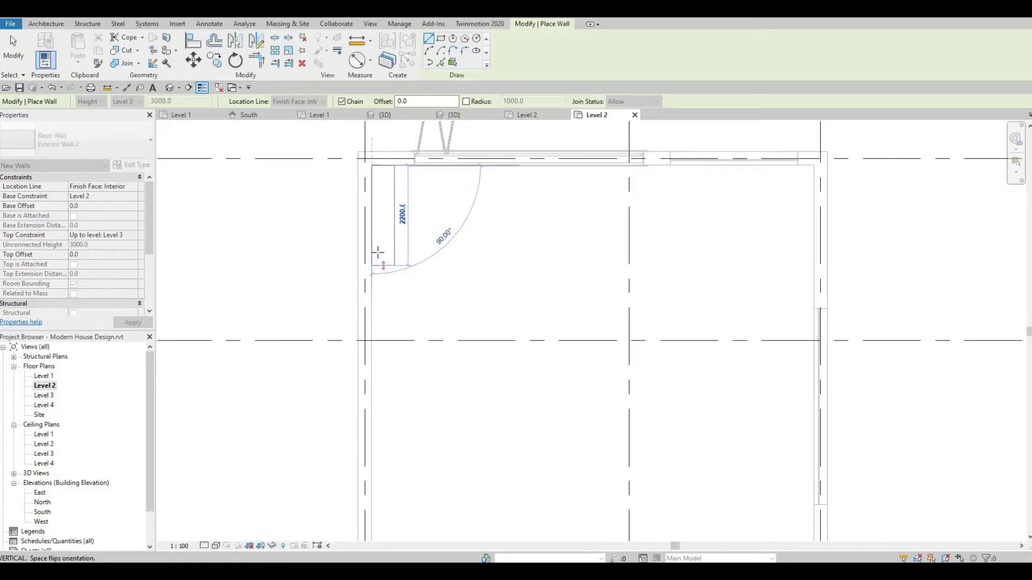
middle_click_drag(382, 323, 382, 410)
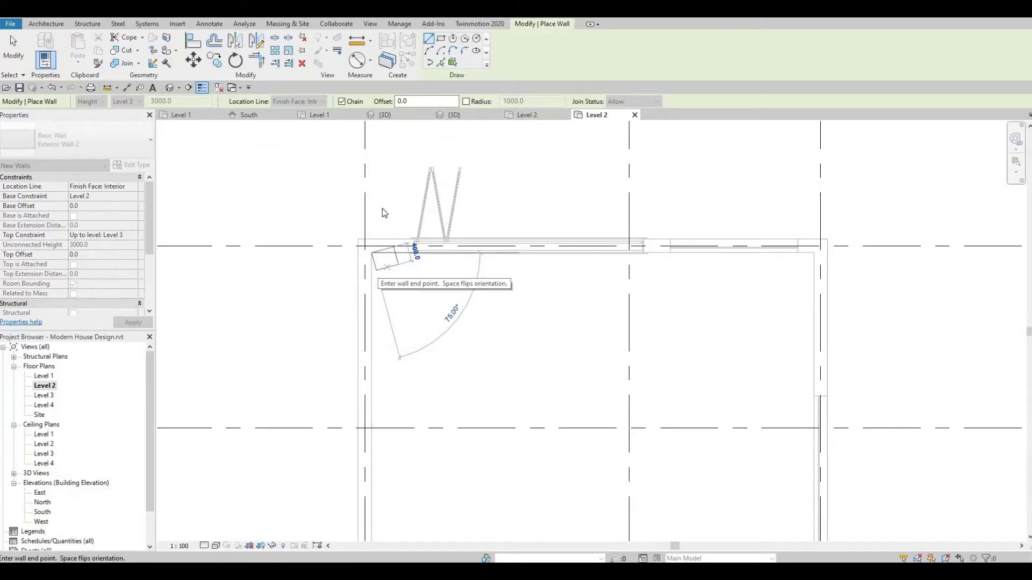
key("Escape")
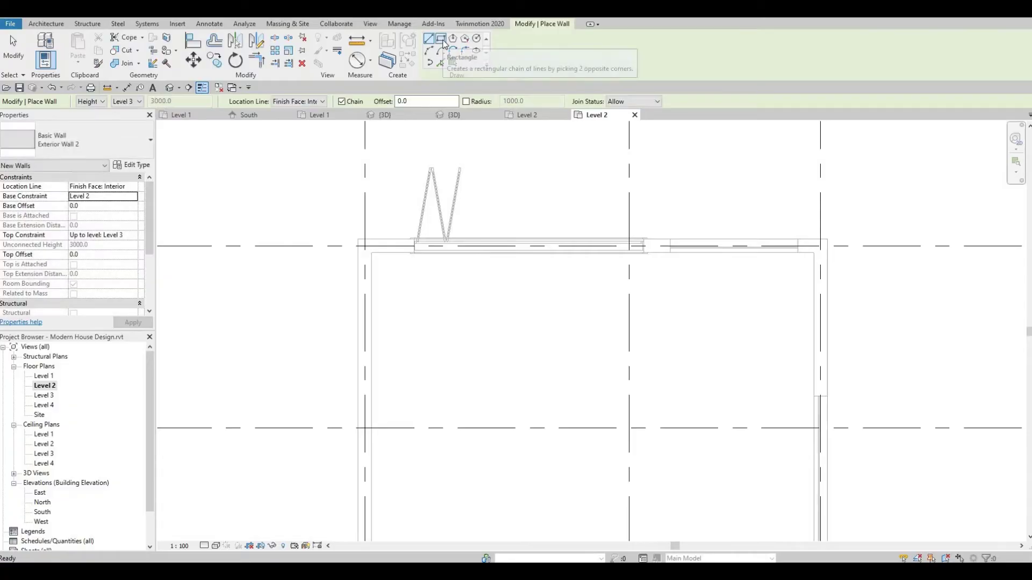
Step: Draw a rectangle of Exterior Wall 2 walls around the house footprint, with the far corner near grid D
left_click(441, 42)
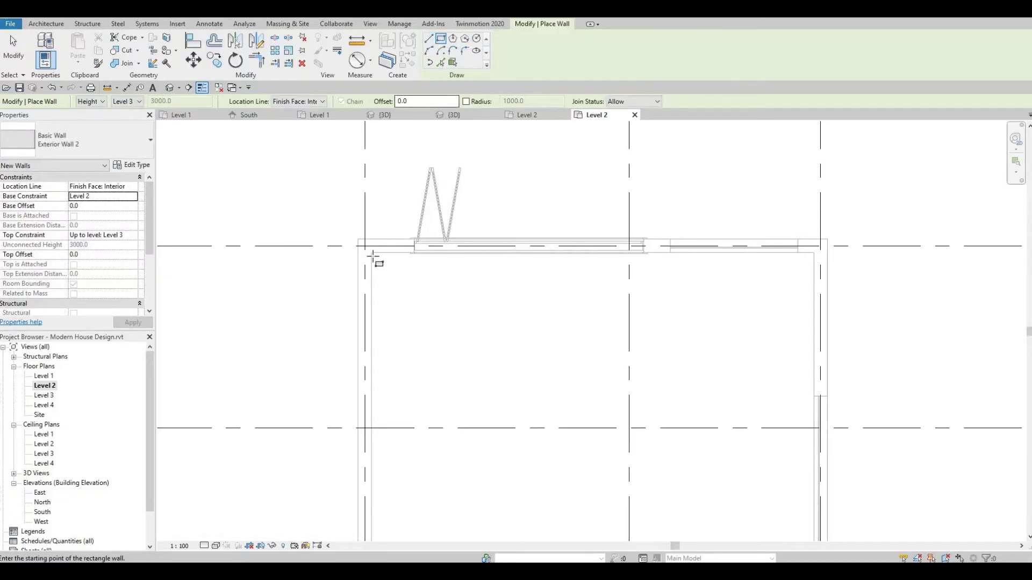
scroll(370, 273, "up", 2)
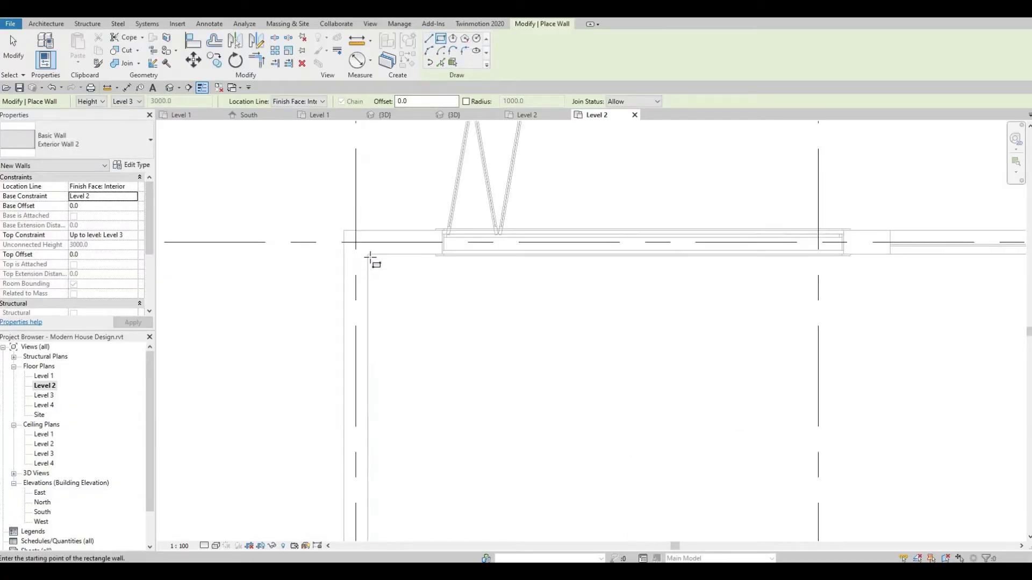
left_click(368, 253)
scroll(429, 295, "down", 2)
scroll(457, 317, "down", 2)
scroll(443, 163, "down", 5, "ctrl")
scroll(486, 214, "up", 2)
scroll(529, 223, "up", 5)
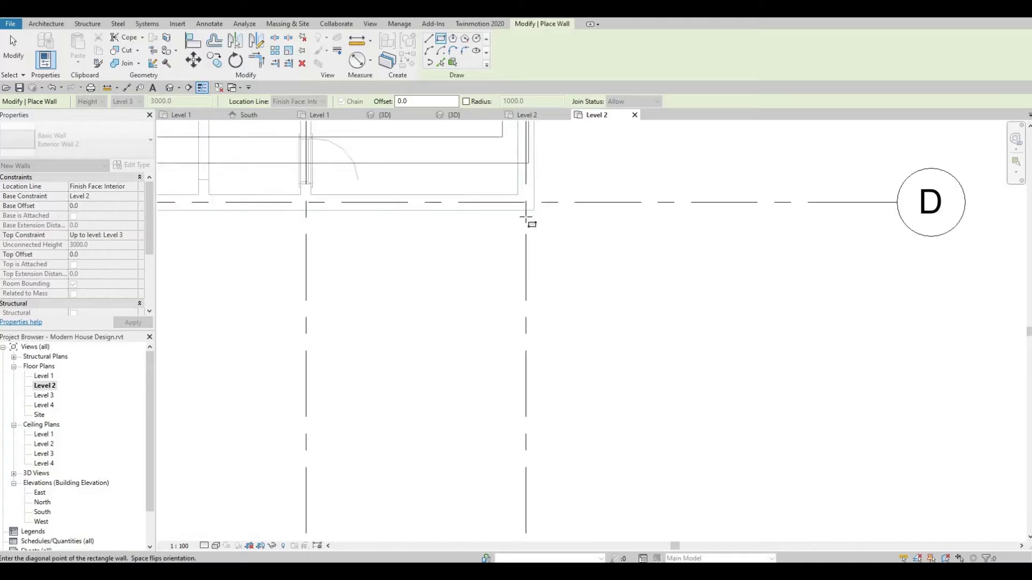
left_click(530, 228)
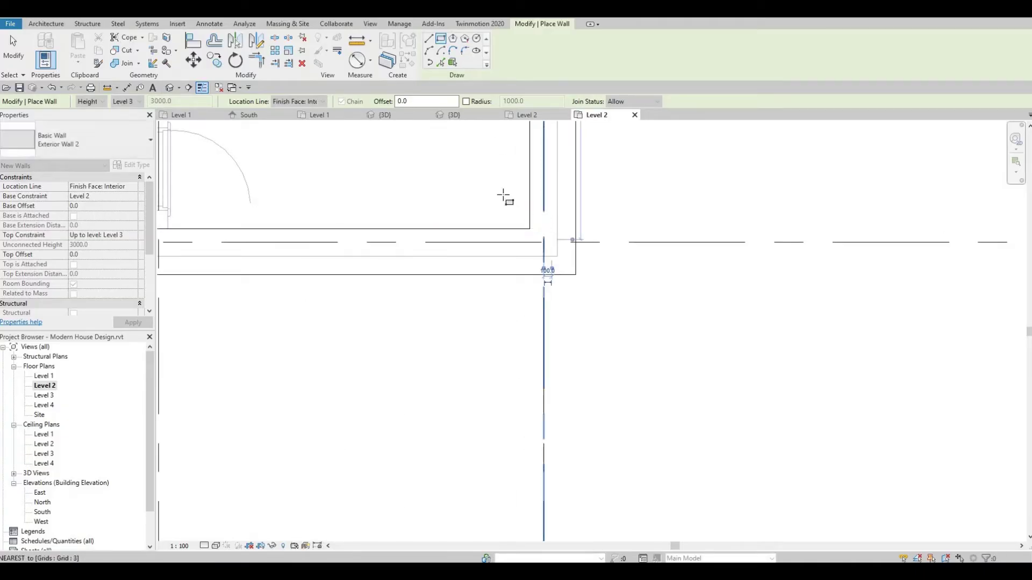
scroll(505, 198, "down", 4)
scroll(508, 238, "down", 3)
scroll(529, 258, "up", 2, "ctrl")
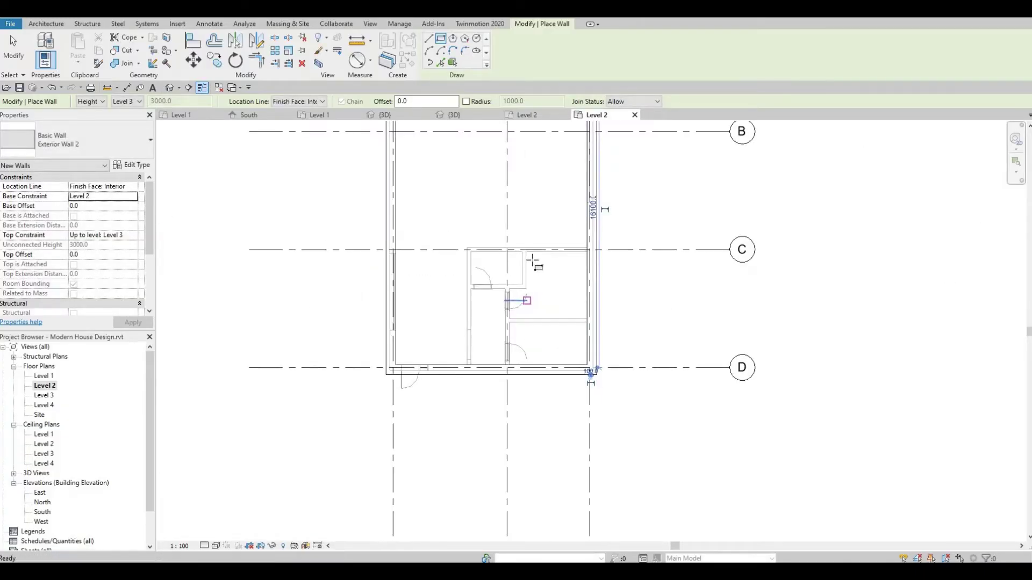
key("Escape")
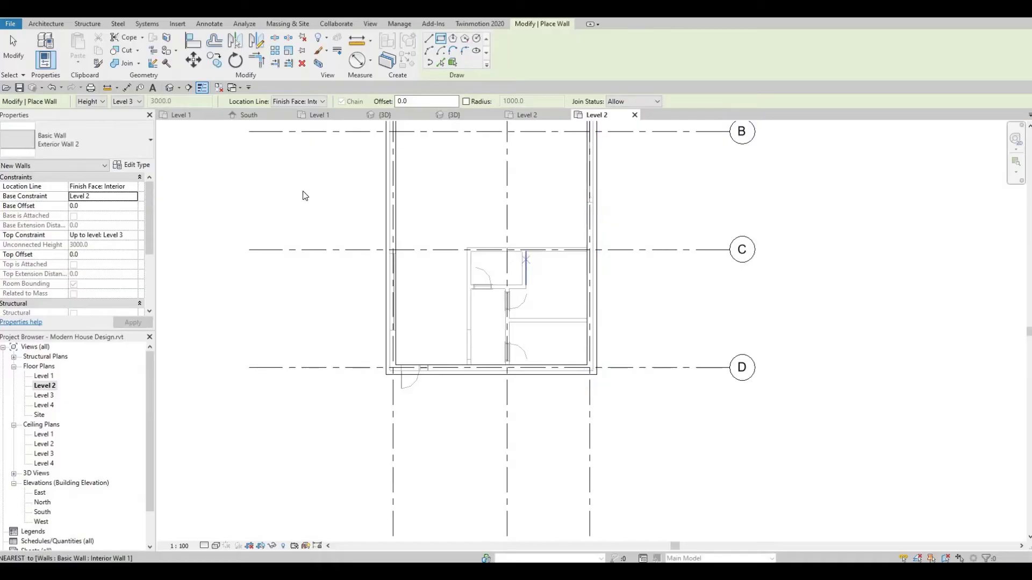
key("Escape")
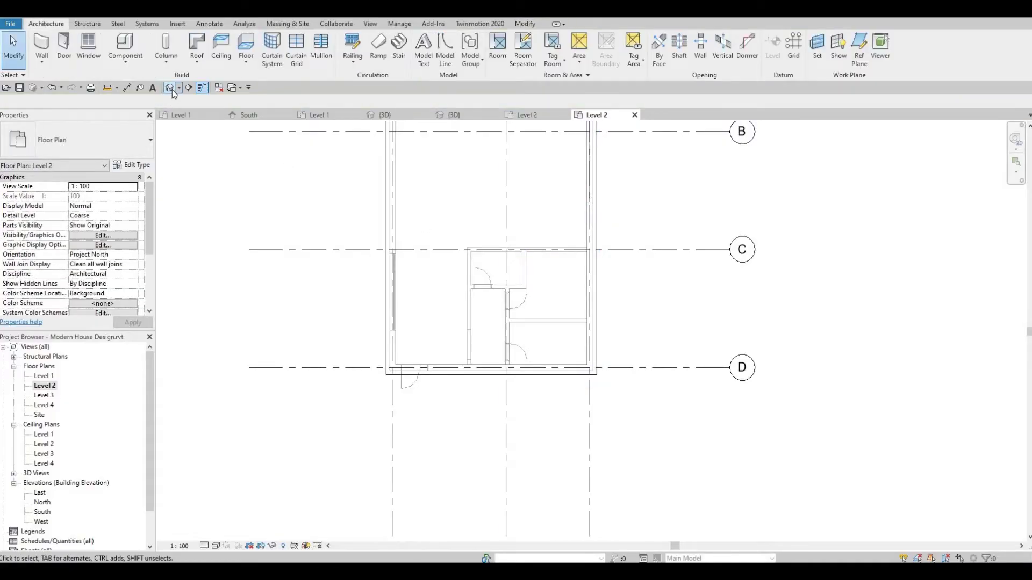
left_click(171, 88)
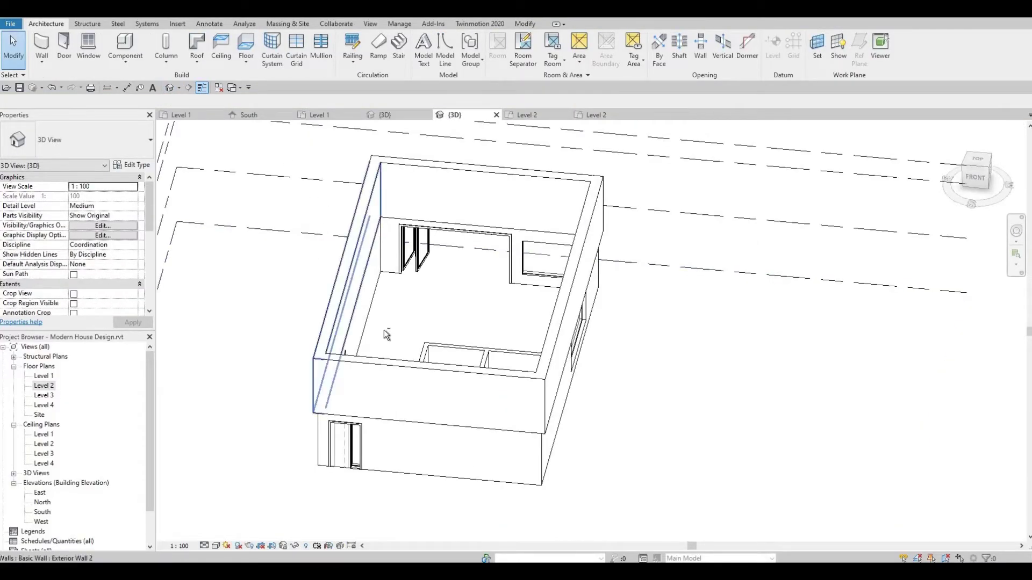
middle_click_drag(387, 337, 475, 351, "shift")
scroll(476, 350, "up", 4)
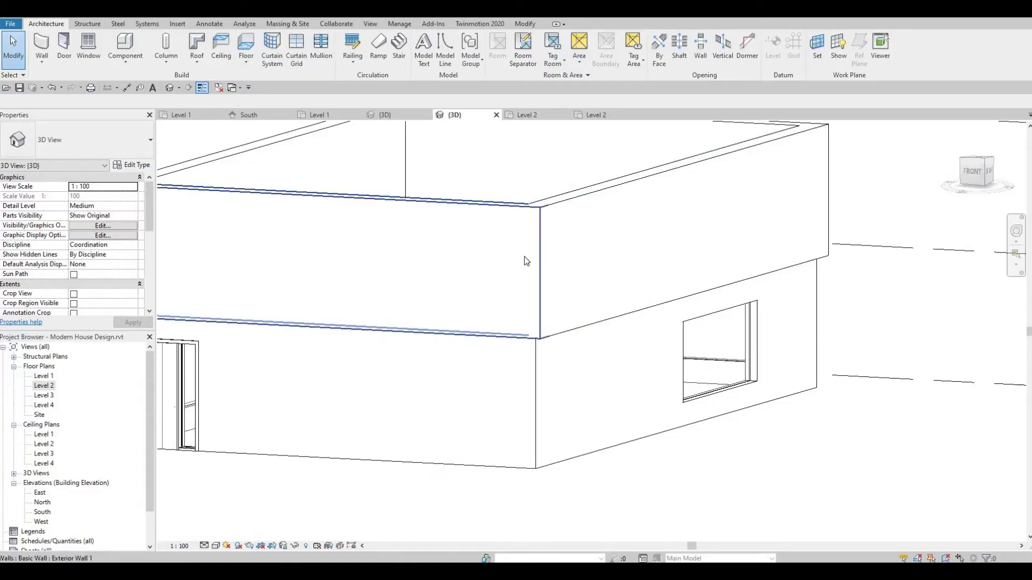
middle_click_drag(571, 323, 484, 322, "shift")
middle_click_drag(440, 379, 438, 373, "shift")
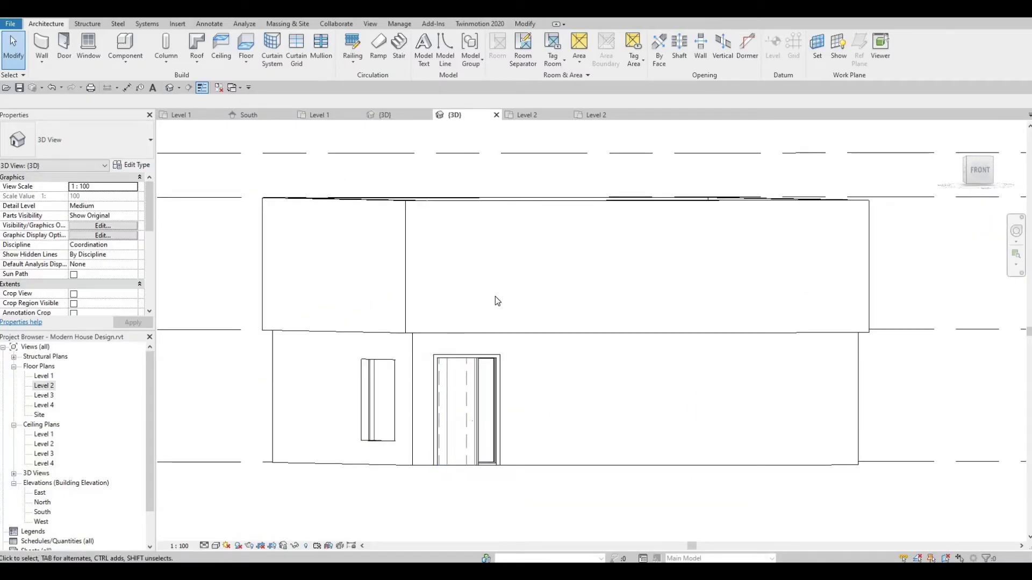
middle_click_drag(495, 297, 205, 409, "shift")
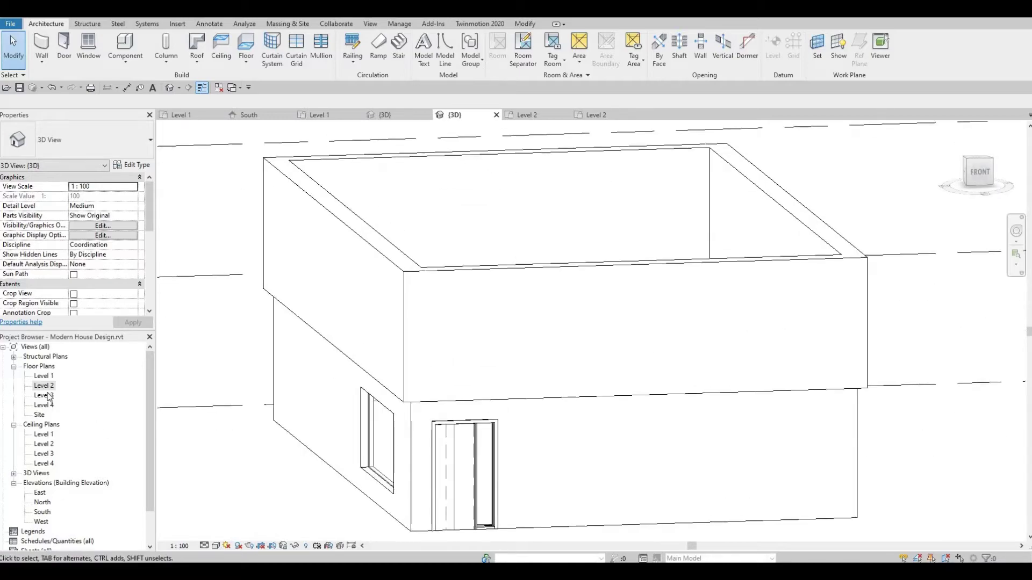
double_click(44, 386)
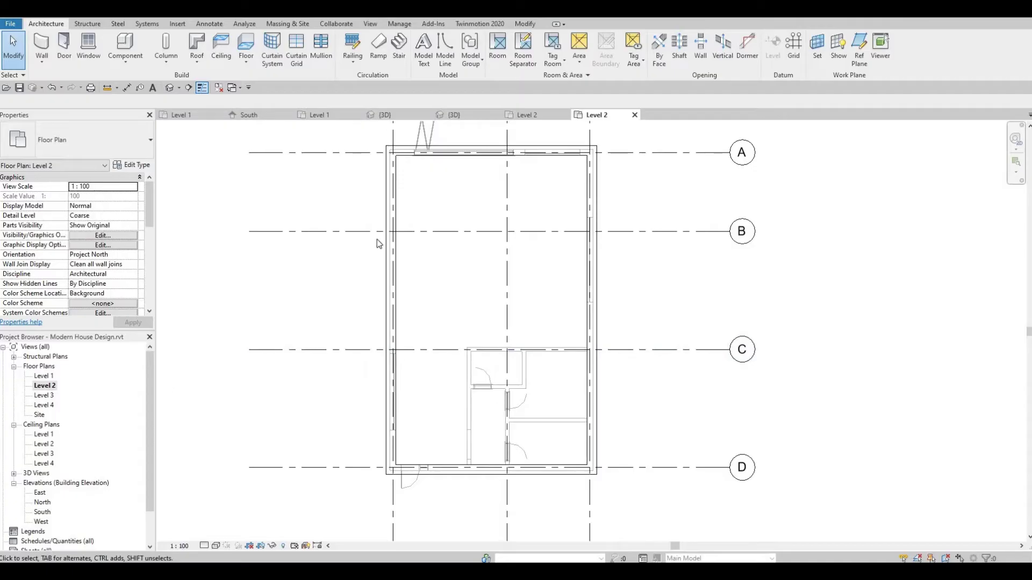
Step: Switch the wall type to Basic Wall: Interior Wall 1 and leave the Wall tool
left_click(43, 41)
left_click(115, 142)
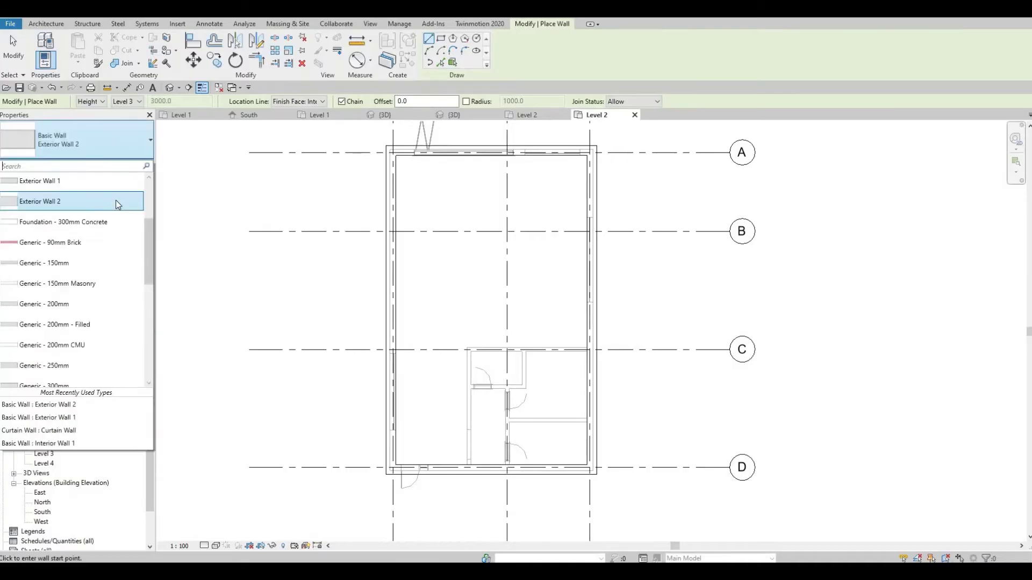
scroll(106, 264, "down", 3)
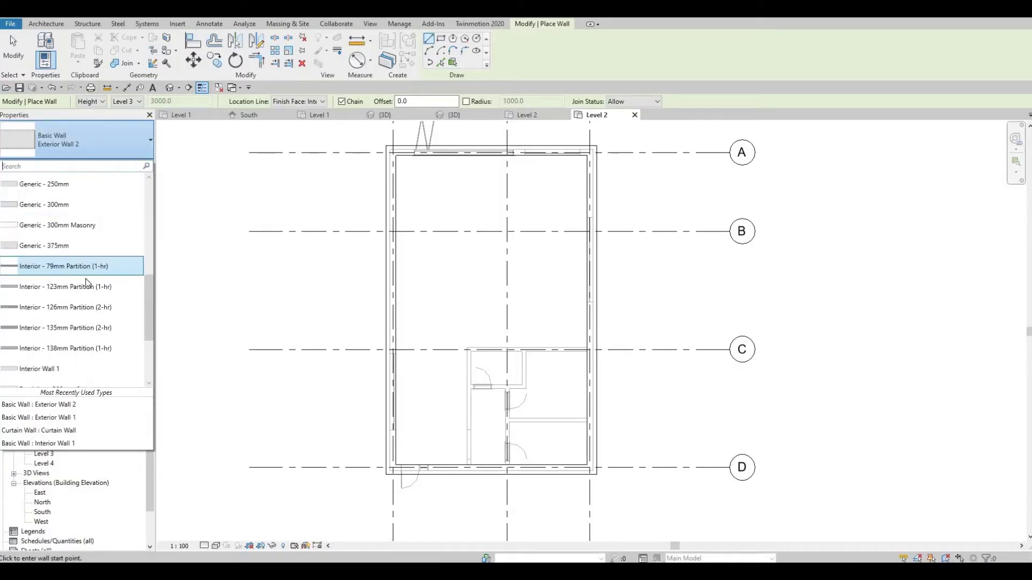
scroll(88, 326, "down", 3)
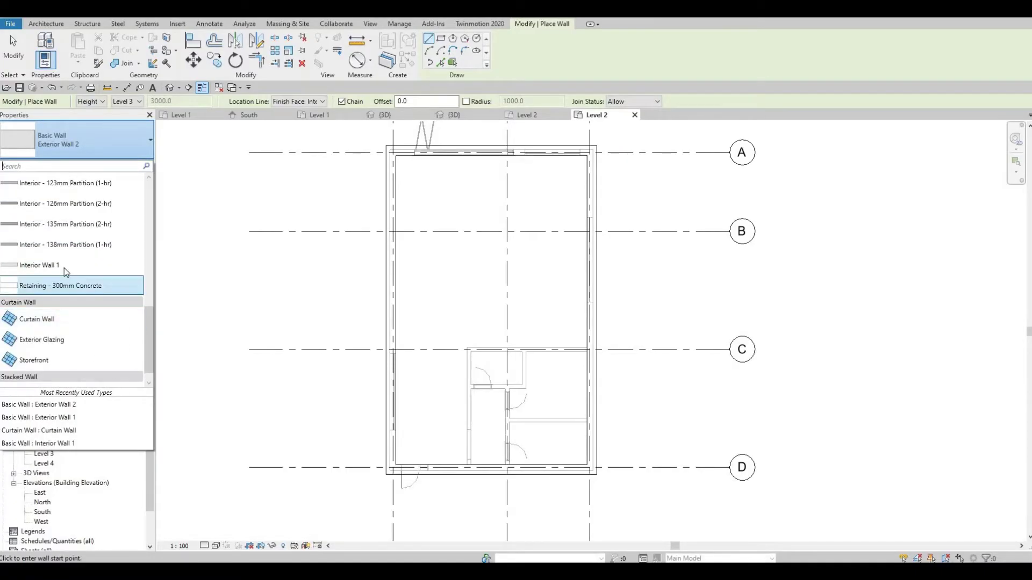
left_click(63, 267)
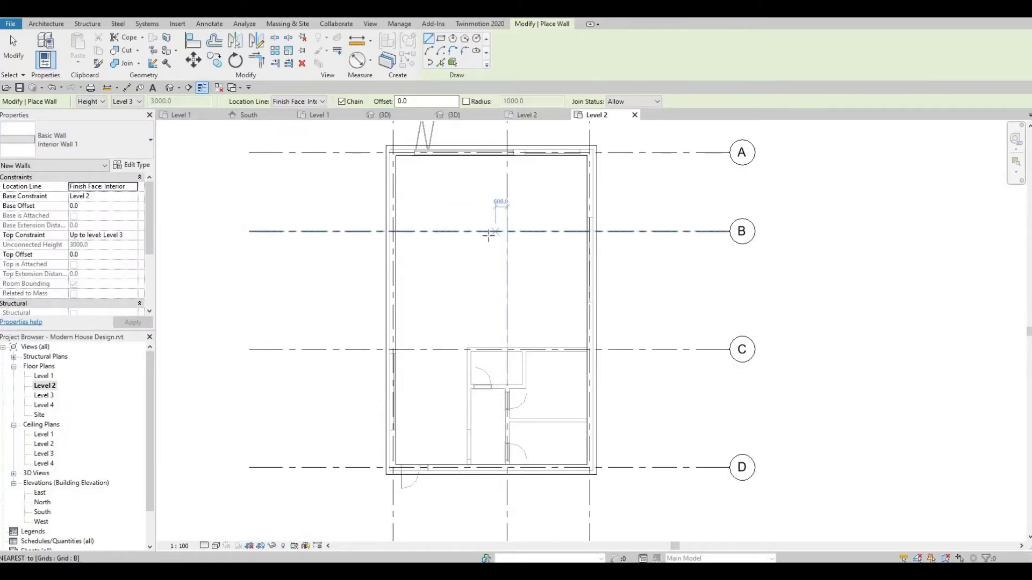
key("Escape")
key("Escape")
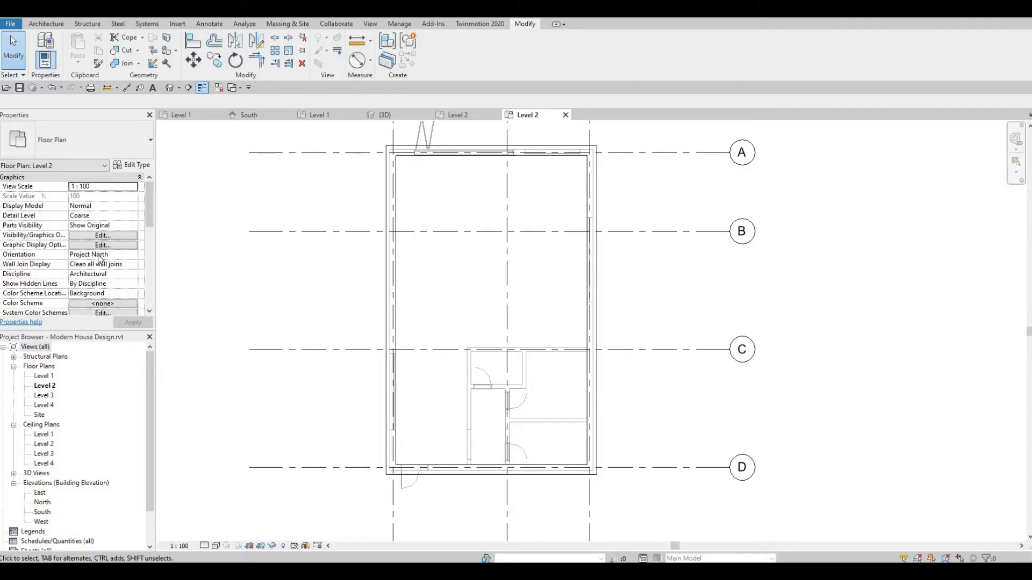
Step: With WA, draw an Interior Wall 1 wall along grid C, leftward from the right exterior wall
left_click_drag(147, 192, 149, 233)
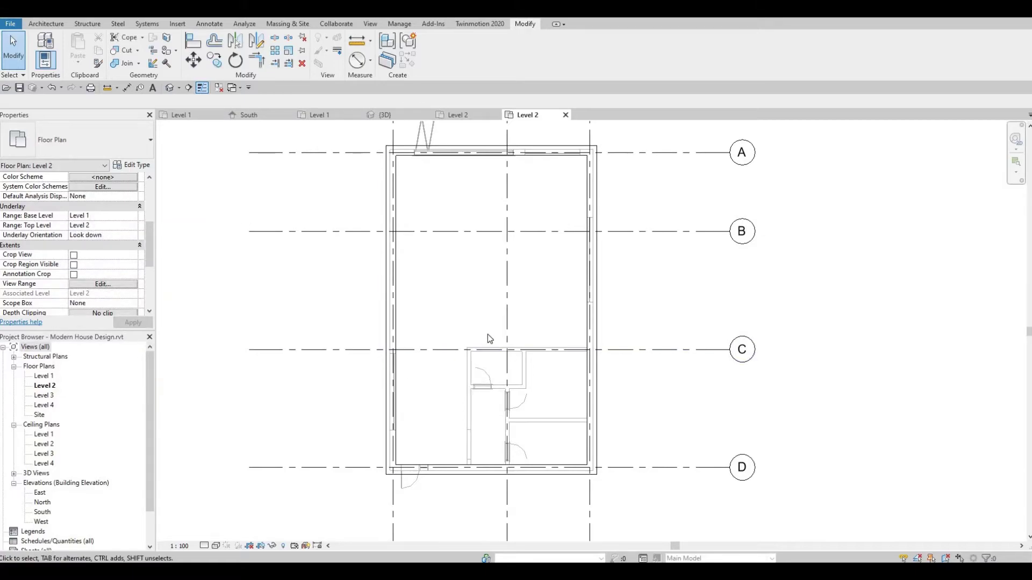
scroll(485, 333, "up", 3)
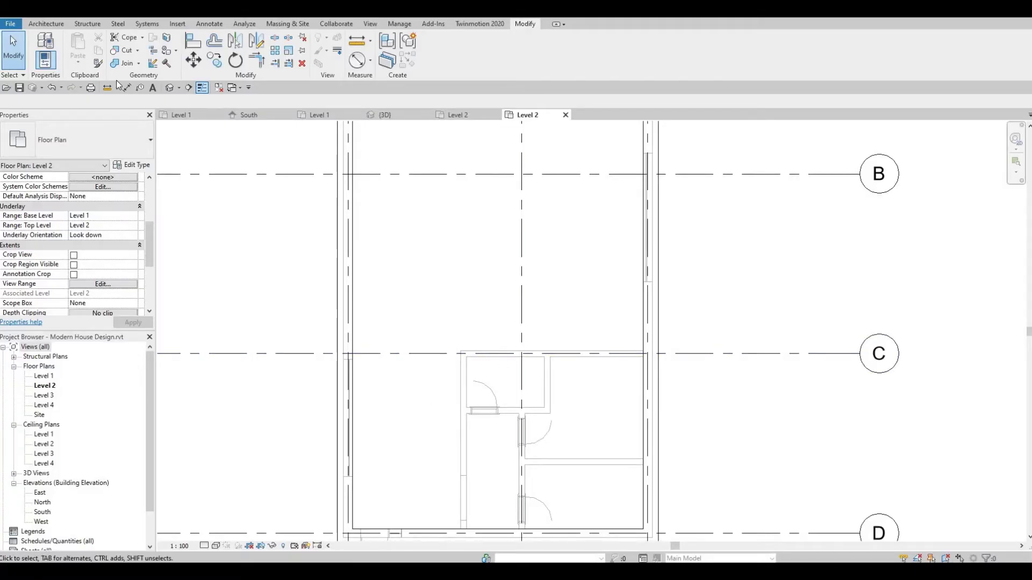
left_click(46, 24)
key("w")
key("a")
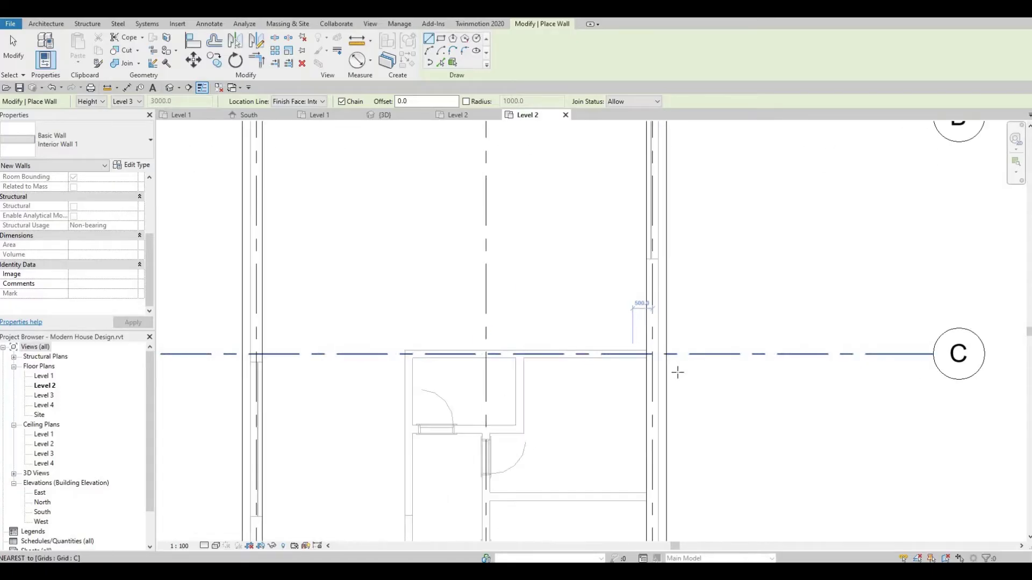
scroll(634, 354, "up", 1)
scroll(666, 360, "up", 1)
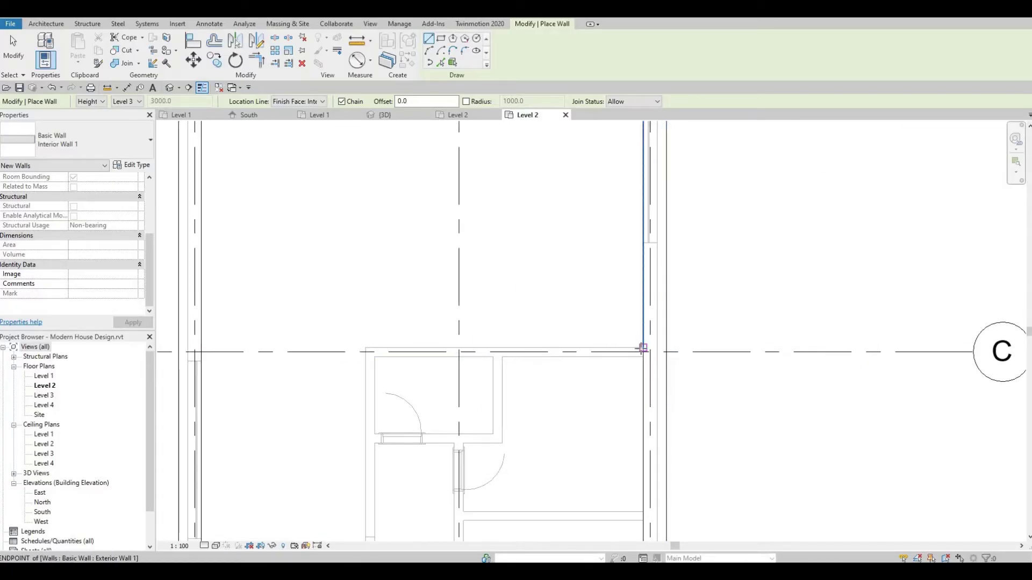
scroll(641, 348, "up", 1)
left_click(642, 349)
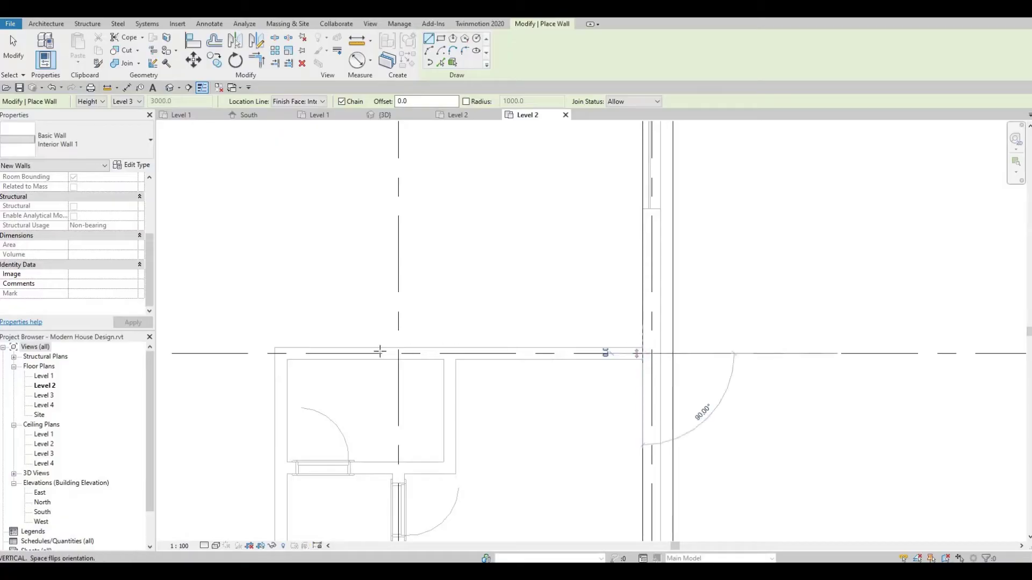
left_click(282, 354)
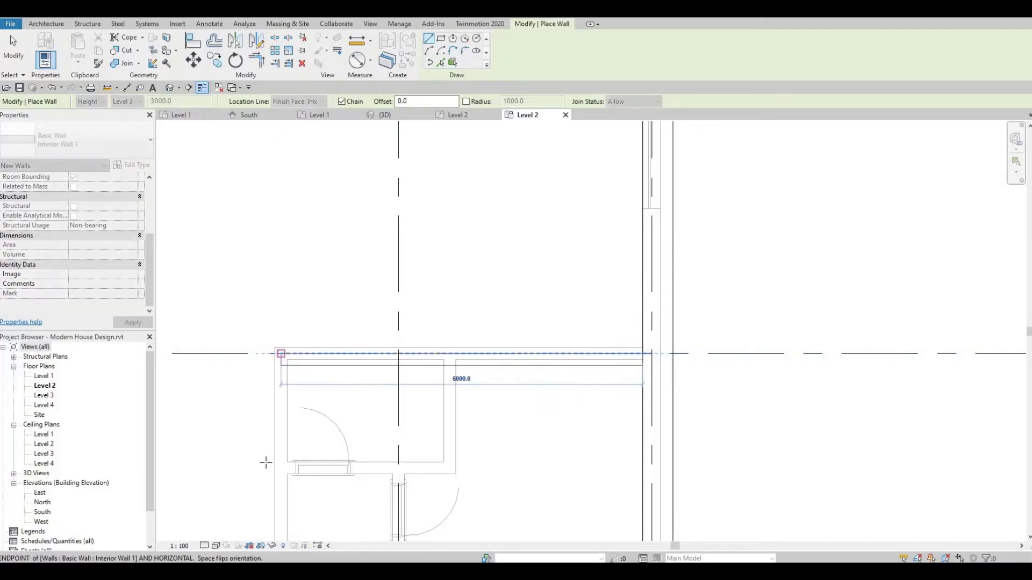
Step: Cancel the unfinished vertical wall and select the grid C wall to confirm its 6000 length
middle_click_drag(285, 317, 286, 147)
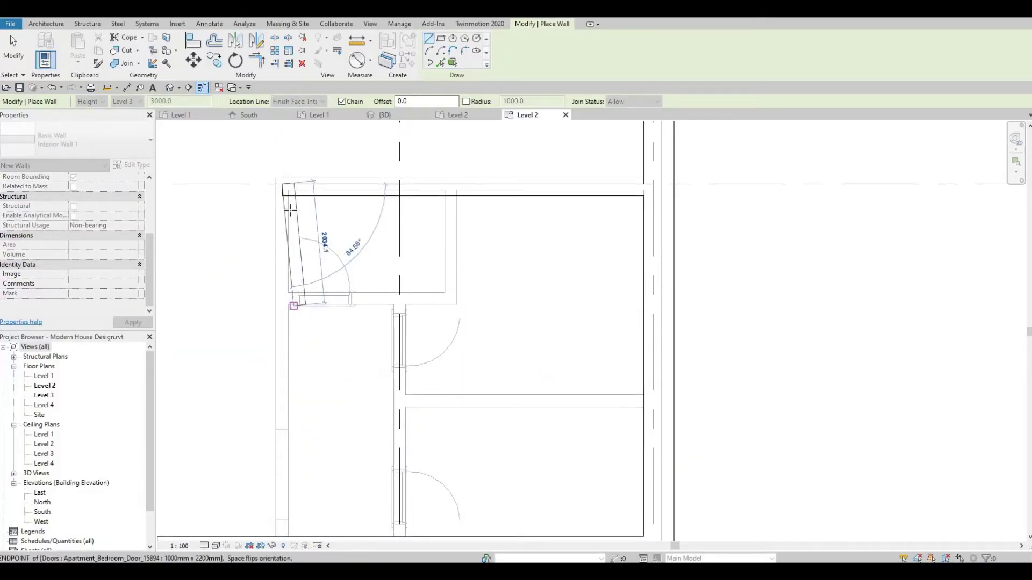
key("Escape")
key("Escape")
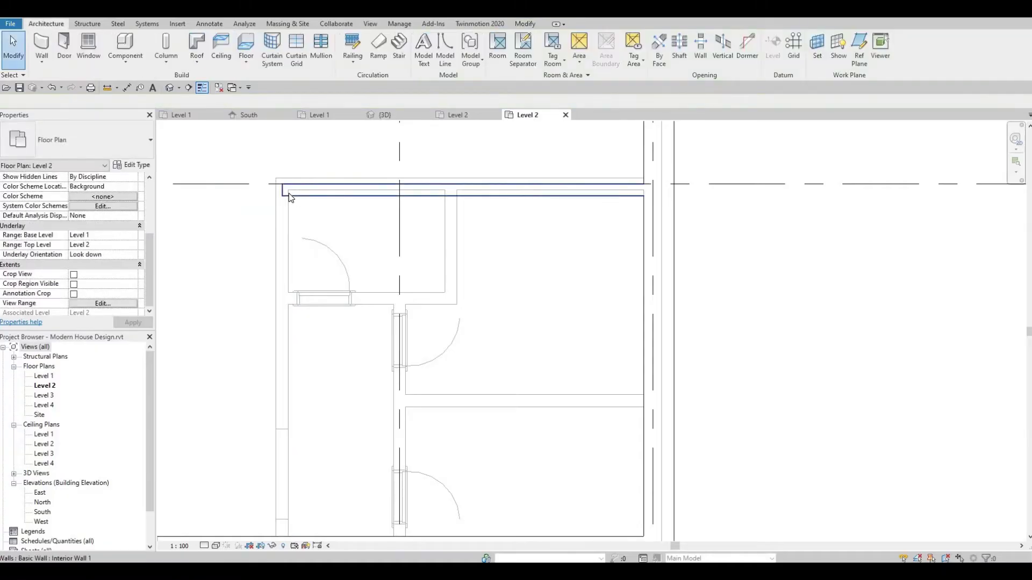
left_click(286, 191)
key("Escape")
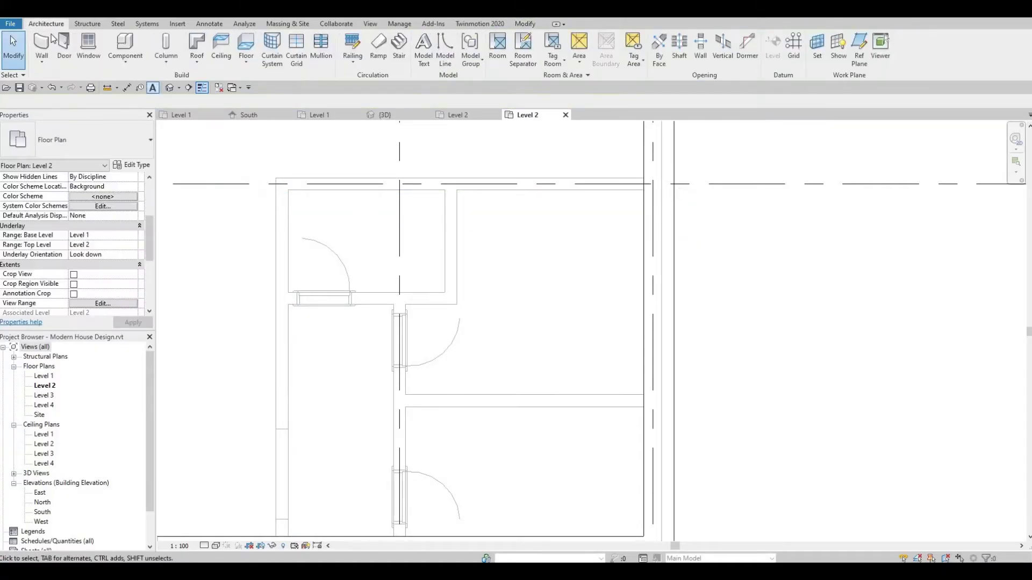
Step: With the location line at Wall Centerline, draw a top wall across the room and a vertical wall to the midpoint
key("w")
key("a")
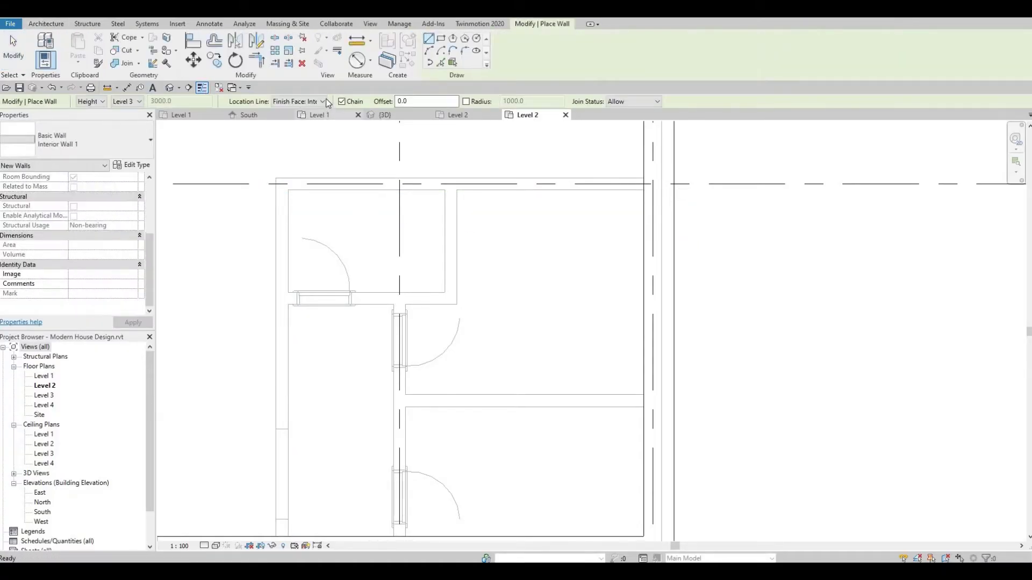
left_click(326, 101)
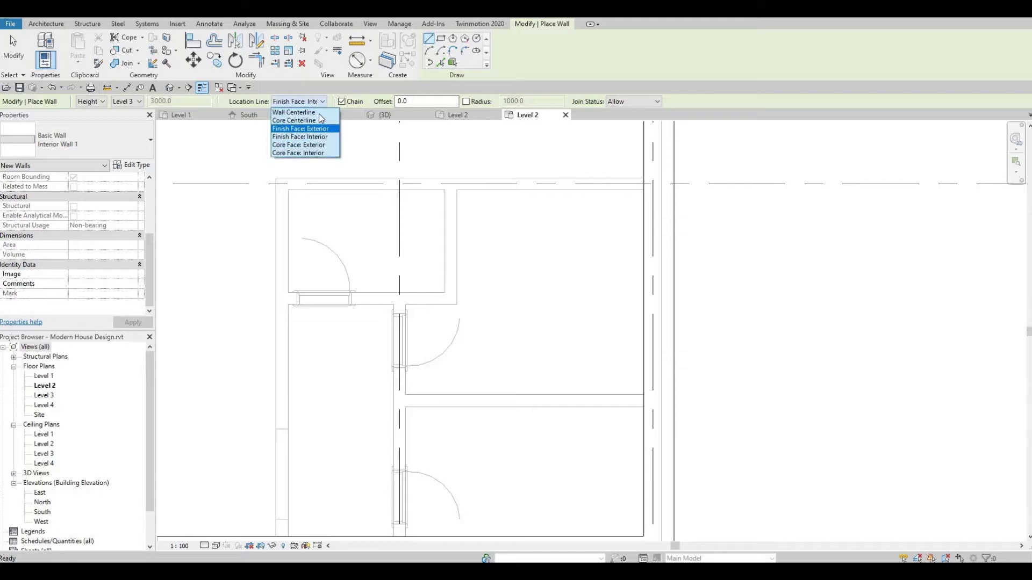
left_click(319, 113)
left_click(643, 179)
left_click(281, 181)
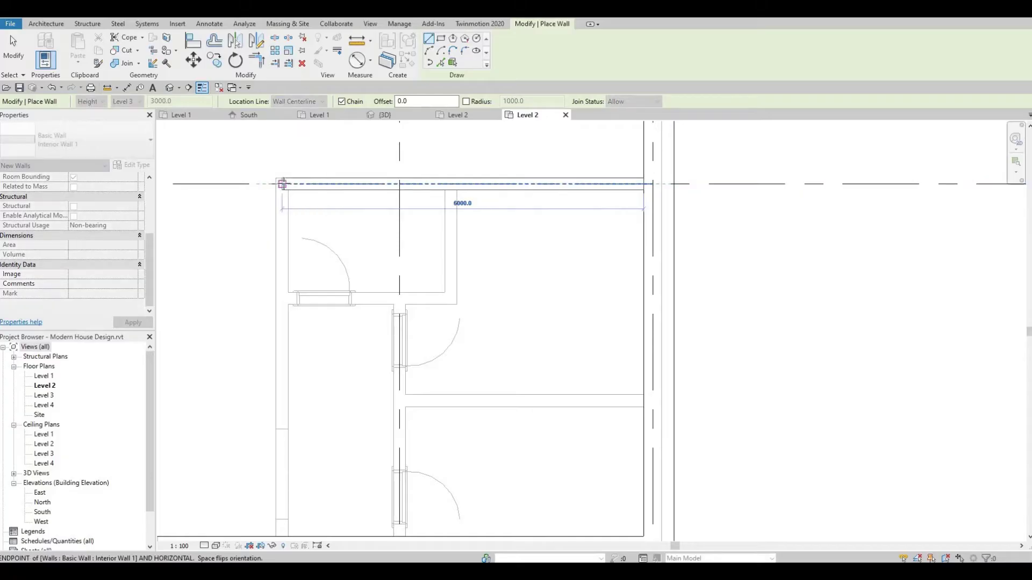
scroll(290, 365, "down", 2)
scroll(290, 346, "up", 2)
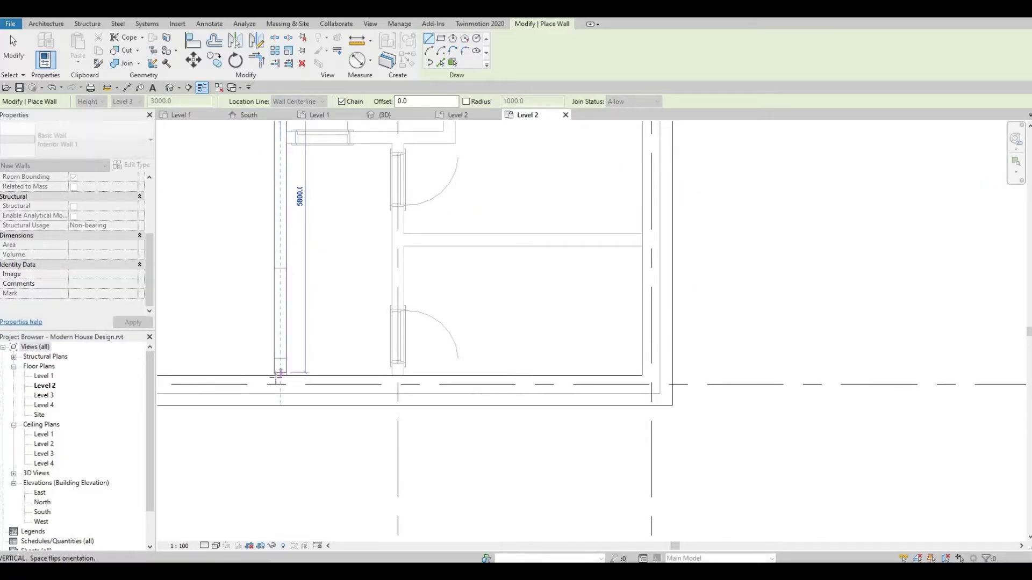
left_click(280, 375)
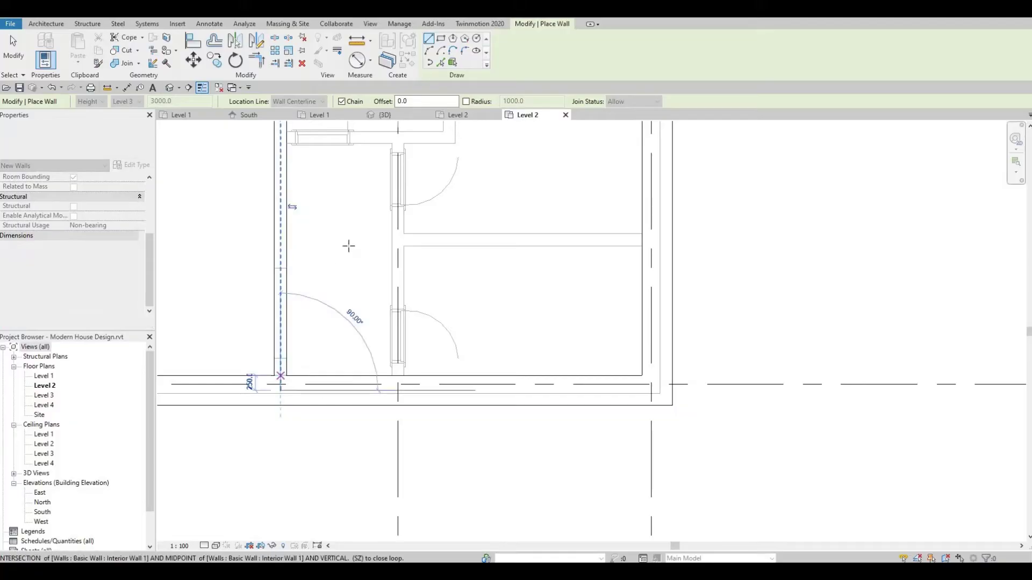
key("Escape")
Step: Pan and zoom around the plan to look at grid C, grid A and the upper rooms
middle_click_drag(421, 290, 413, 400)
scroll(414, 357, "down", 2)
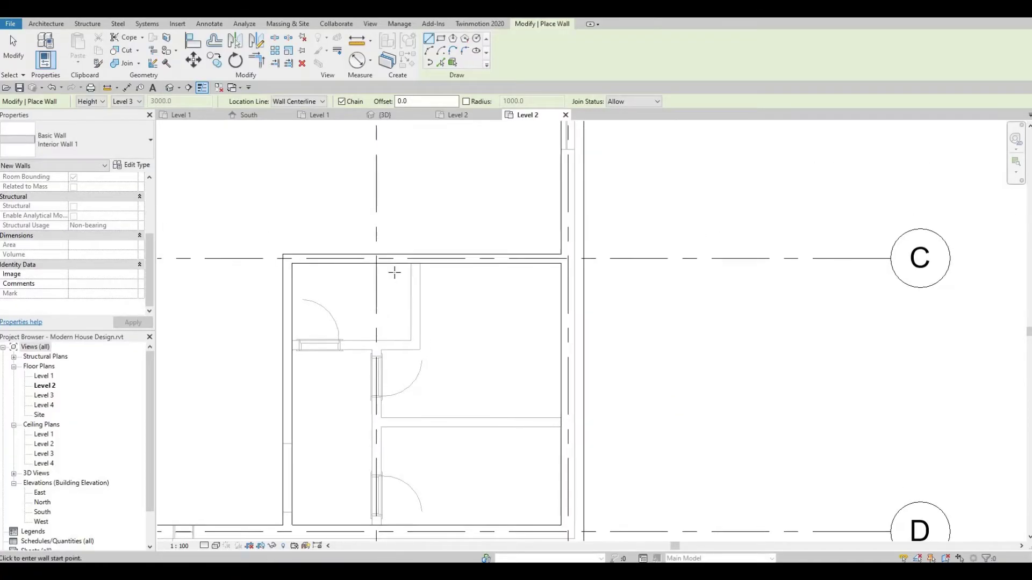
middle_click_drag(424, 267, 424, 323)
scroll(459, 370, "down", 1)
scroll(459, 370, "down", 1)
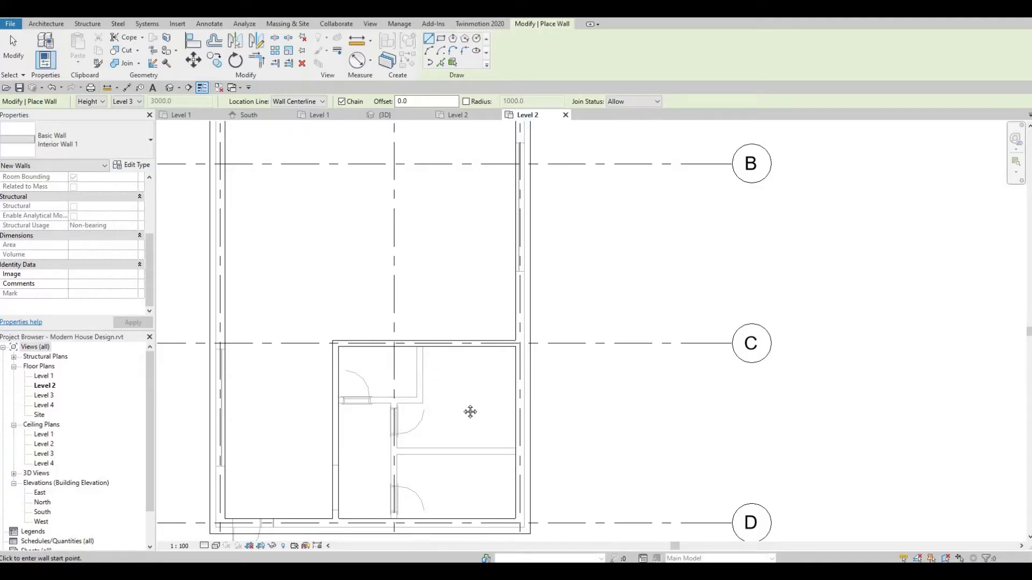
middle_click_drag(470, 410, 407, 438)
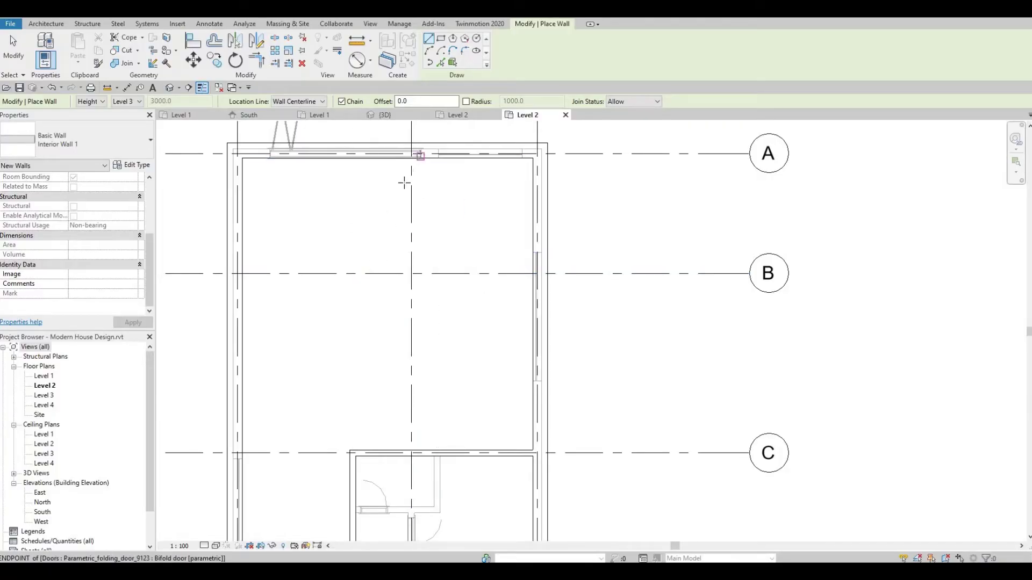
middle_click_drag(413, 205, 434, 179)
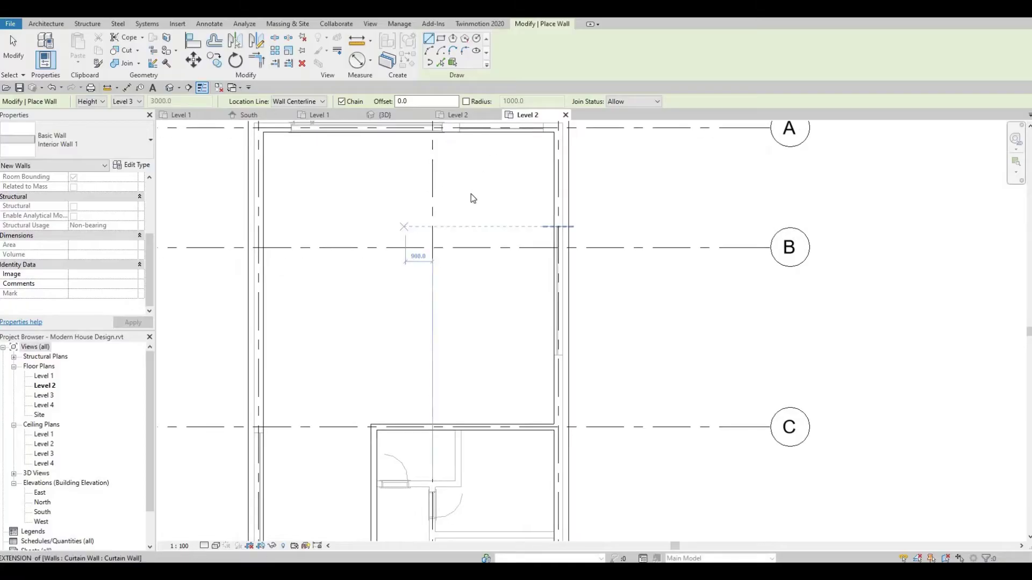
Step: Draw an interior wall up grid 2, from grid C to the top exterior wall
key("Escape")
key("Escape")
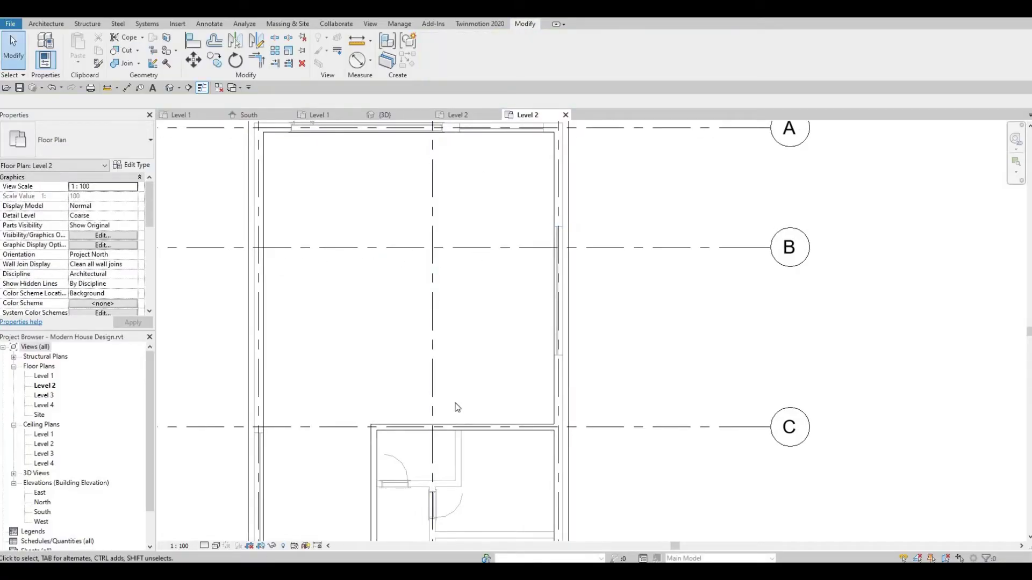
left_click(476, 425)
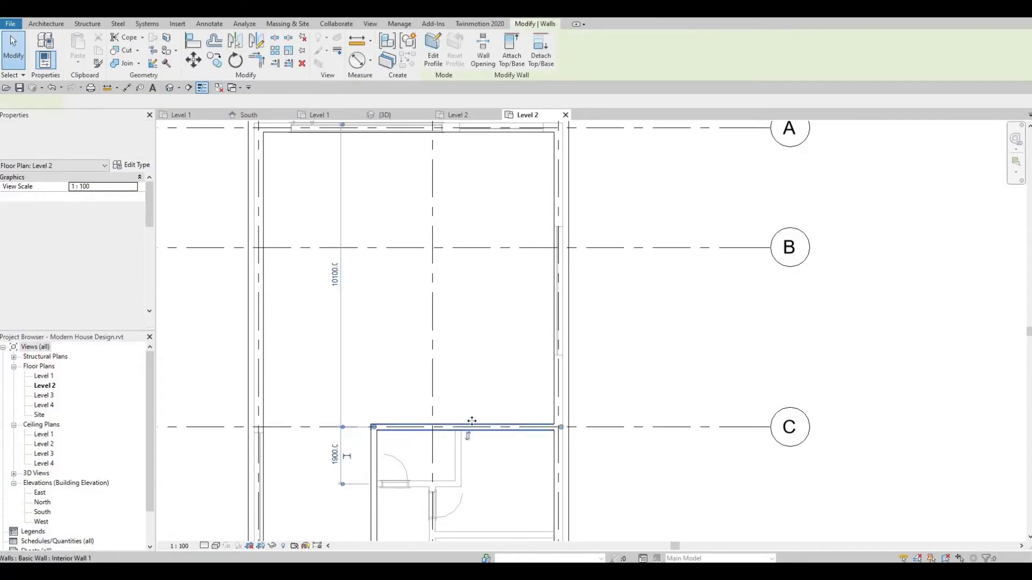
key("Escape")
key("w")
key("a")
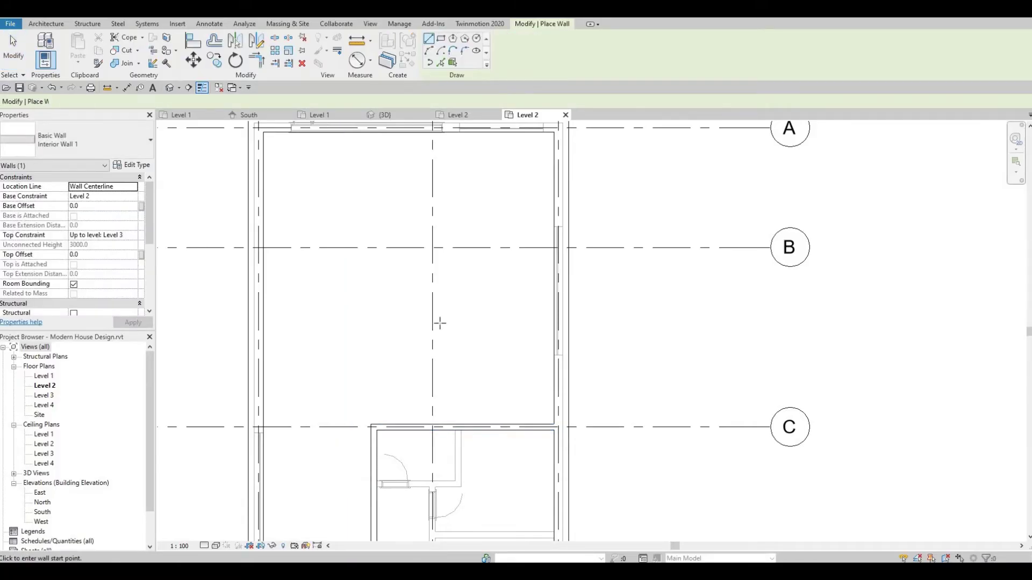
left_click(433, 427)
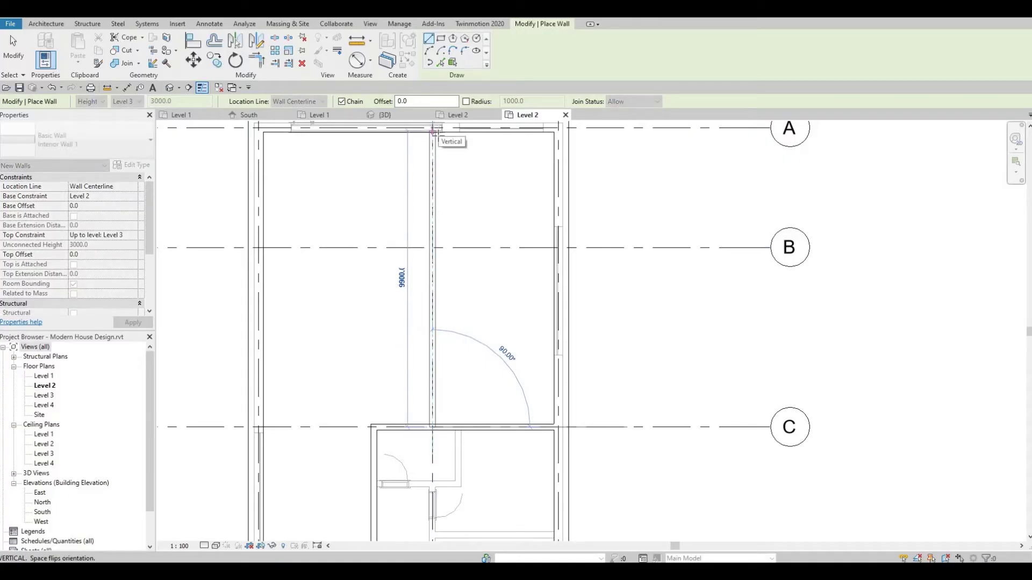
left_click(434, 131)
middle_click_drag(420, 145, 426, 261)
scroll(426, 260, "up", 5)
key("Escape")
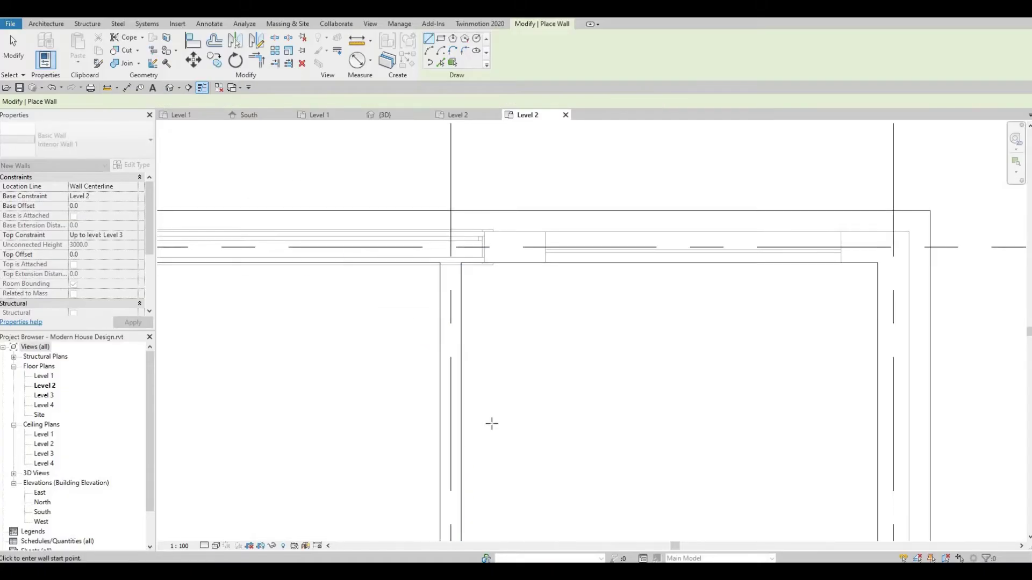
Step: Draw an L-shaped wall that runs from the left exterior wall and turns up to the top wall
scroll(473, 328, "down", 5)
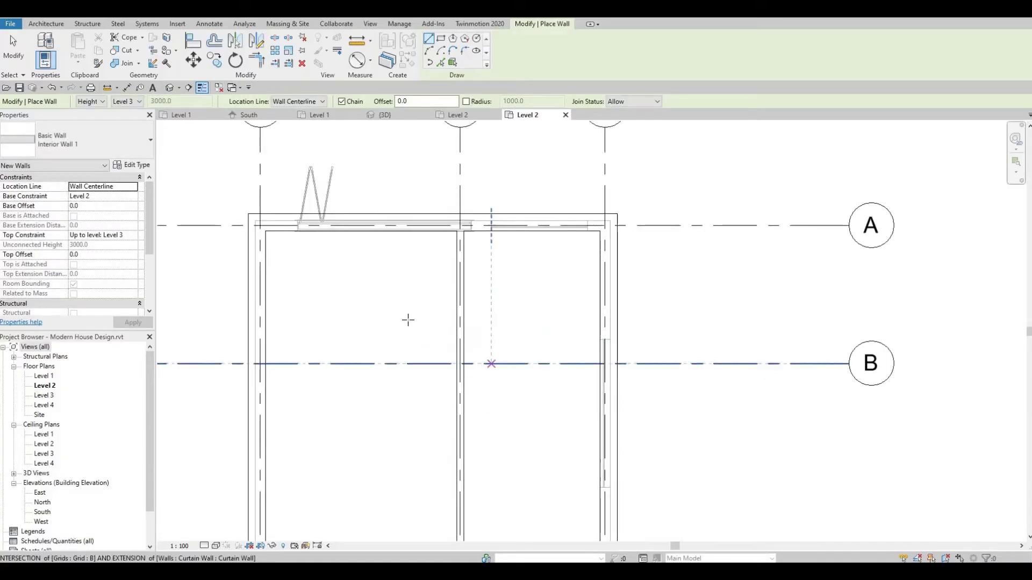
scroll(408, 320, "down", 2, "ctrl")
scroll(333, 312, "down", 2)
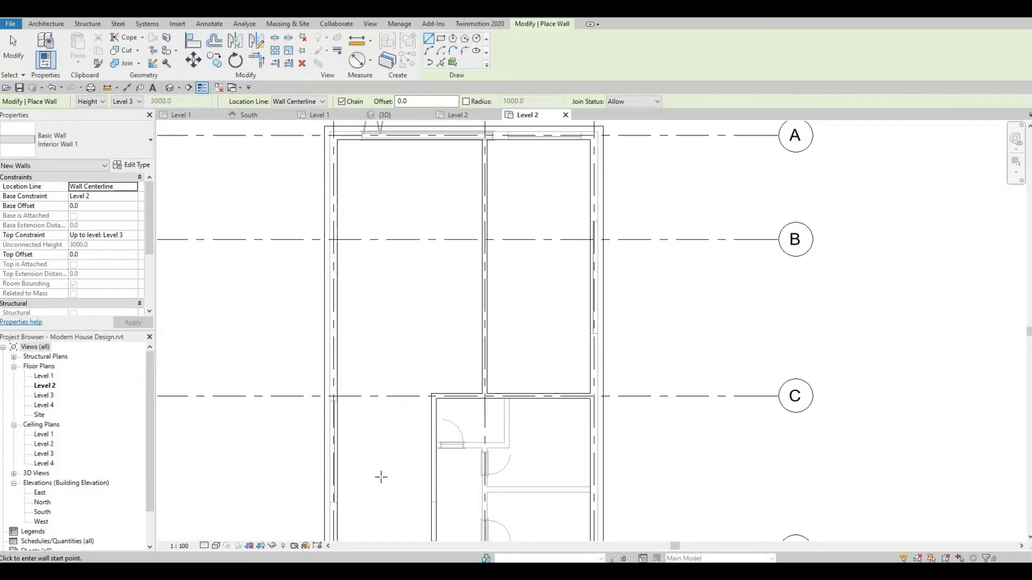
left_click(337, 349)
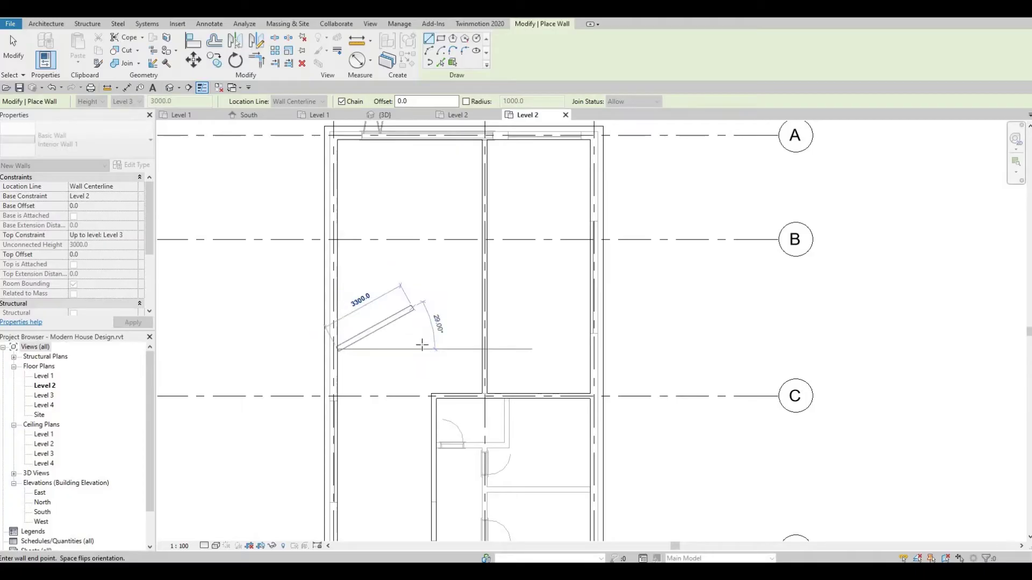
left_click(447, 368)
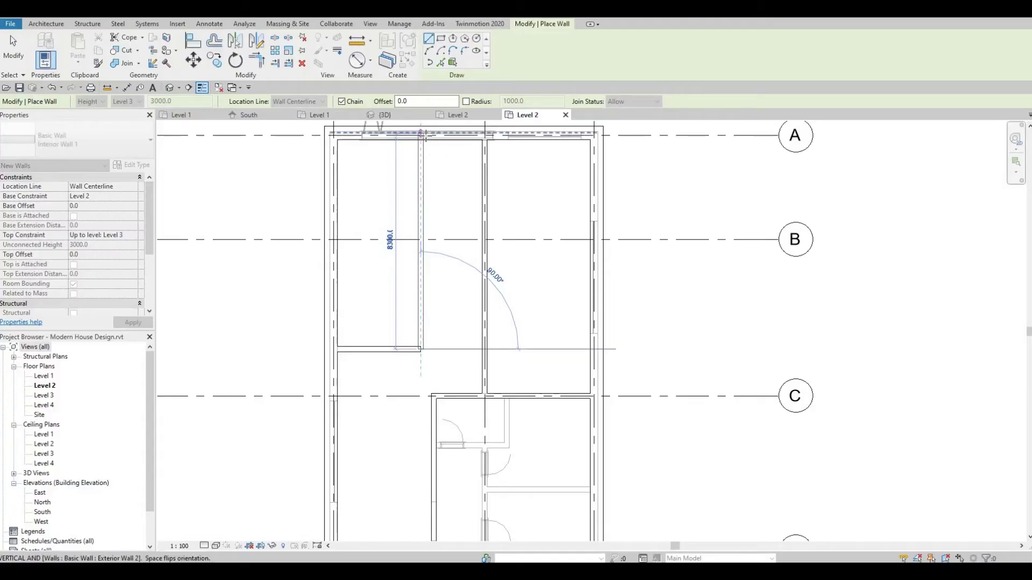
left_click(421, 132)
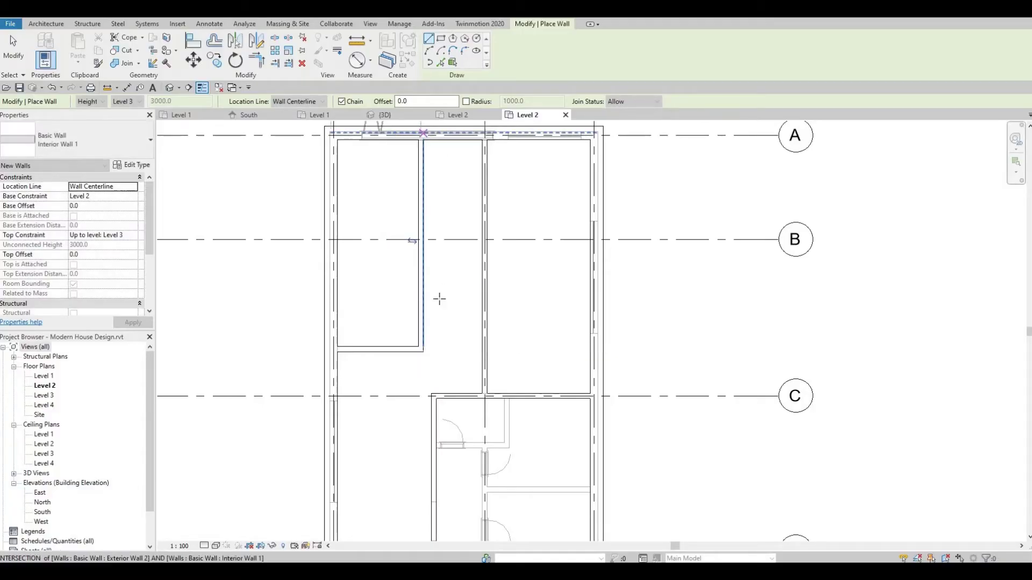
scroll(433, 300, "up", 2)
Step: Move the vertical interior wall from 2450 to 2300 from grid 2
key("Escape")
key("Escape")
left_click(416, 276)
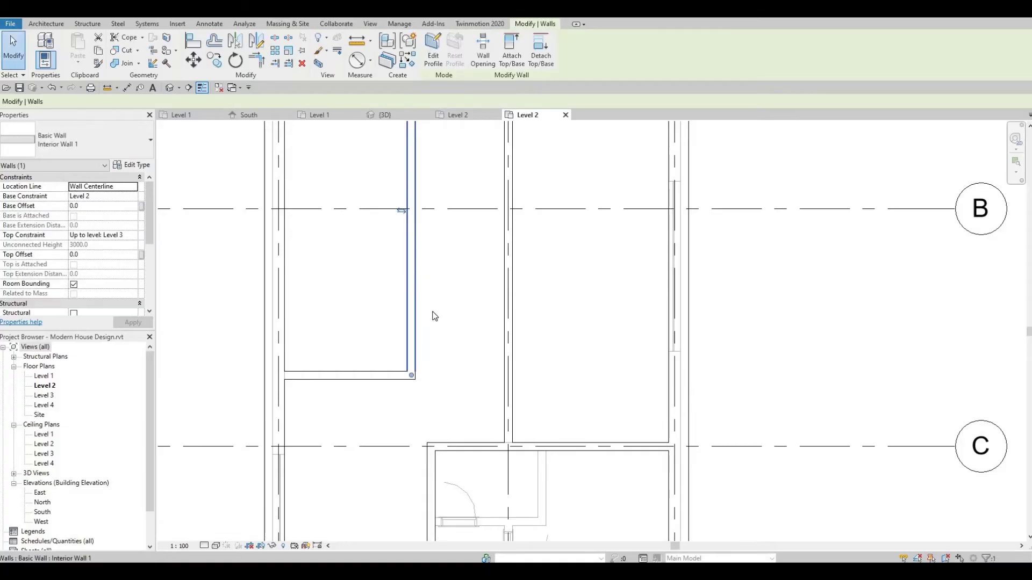
scroll(456, 295, "down", 2)
middle_click_drag(465, 217, 456, 277)
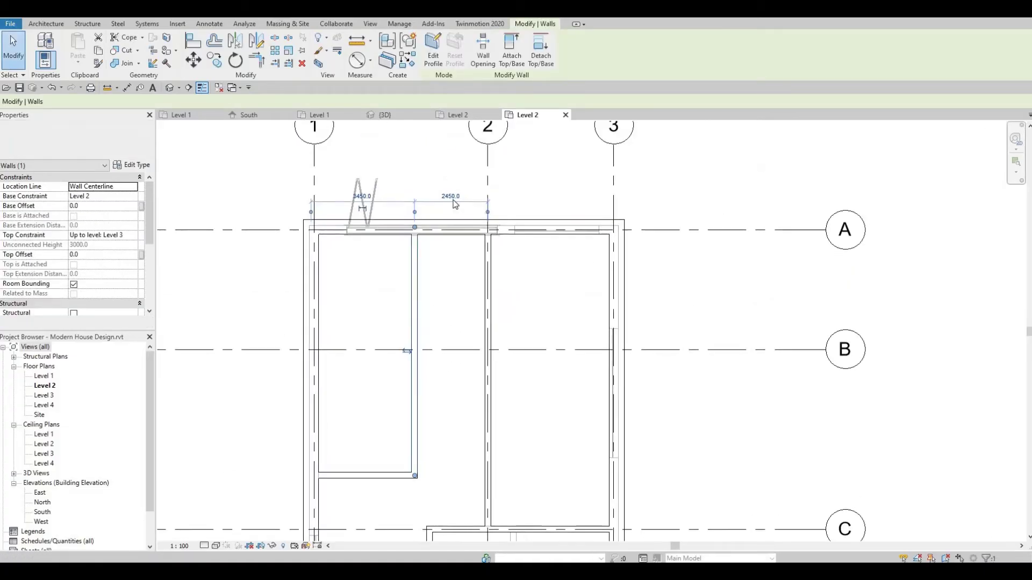
left_click(451, 195)
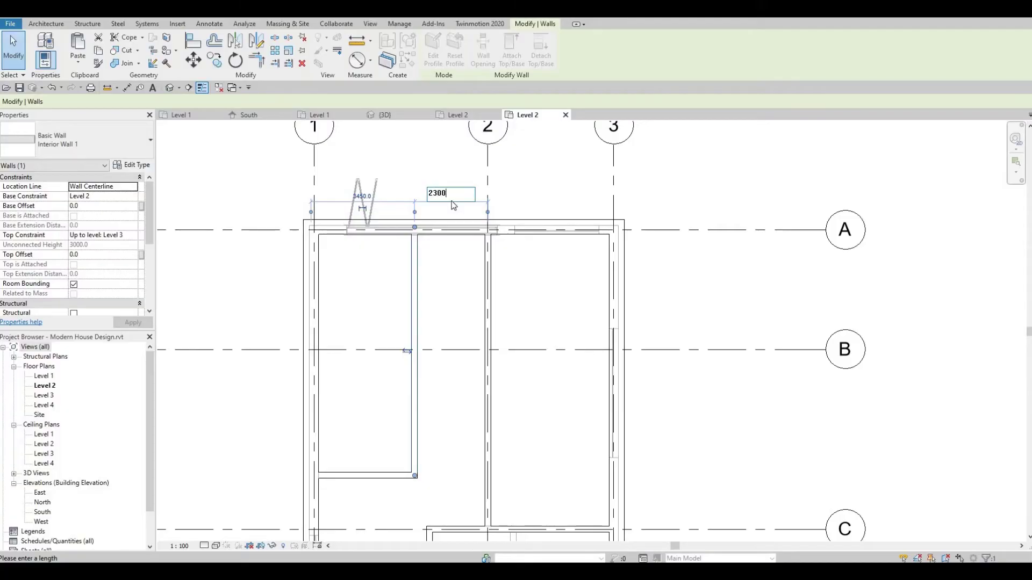
key("Return")
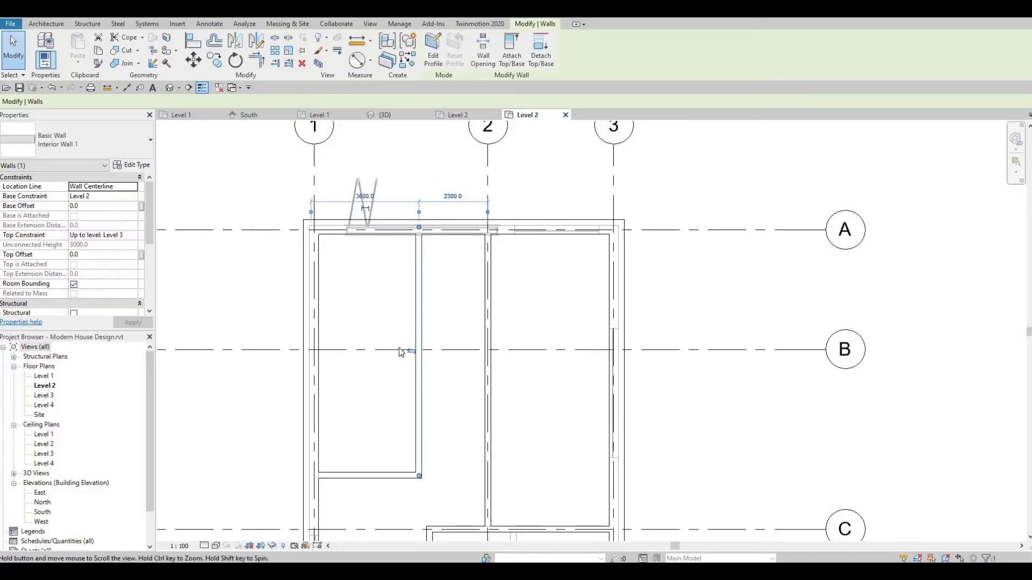
middle_click_drag(368, 479, 408, 347)
key("Escape")
Step: Try the horizontal wall at 1600 from grid C, then set it back to 1800
left_click(407, 345)
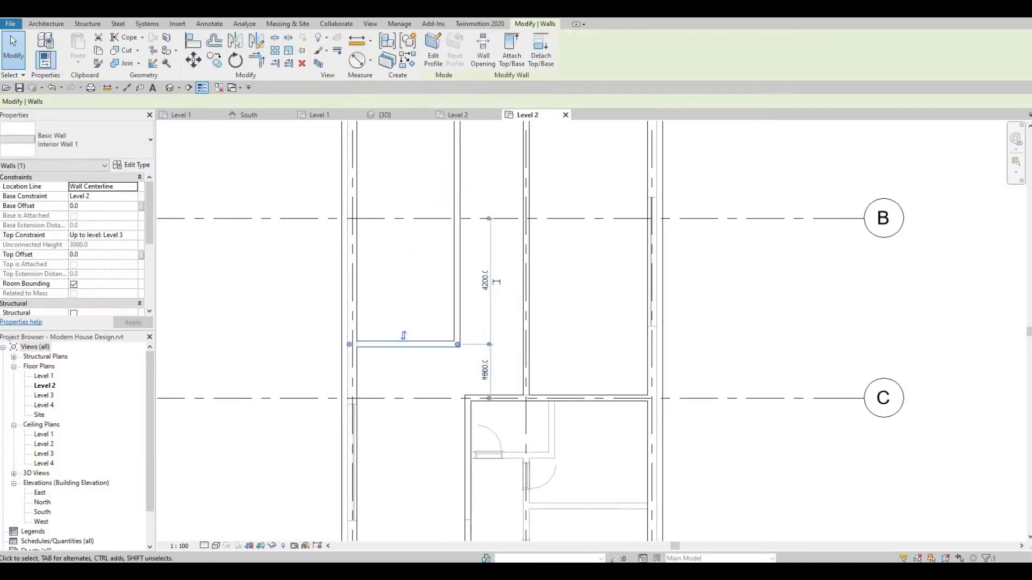
left_click(485, 372)
type("1600")
key("Return")
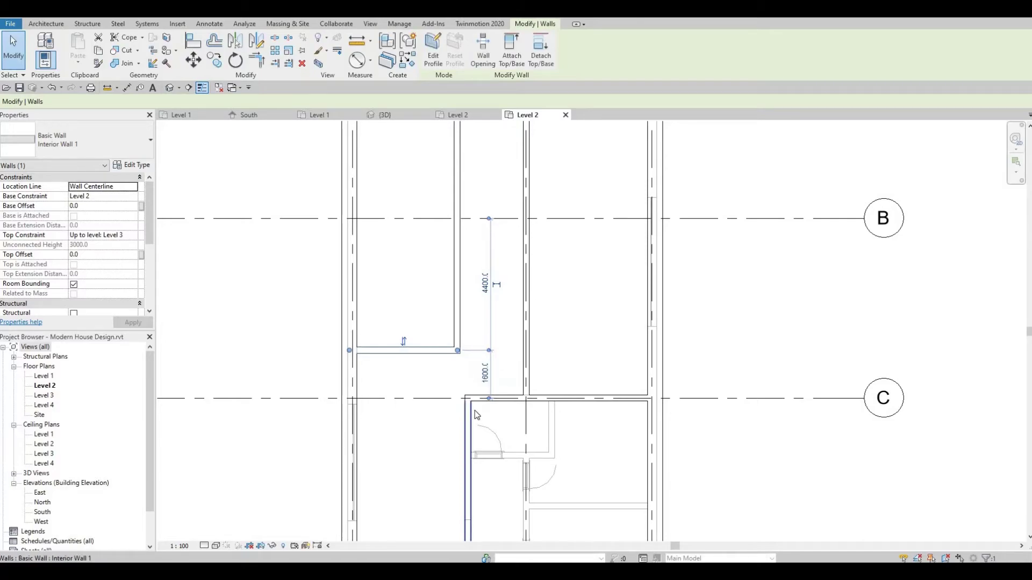
left_click(485, 372)
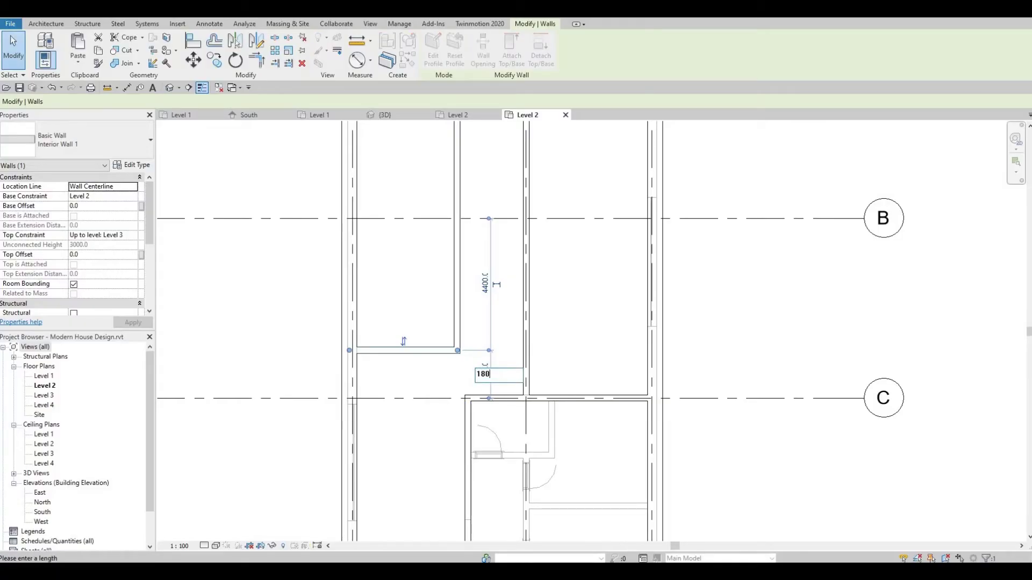
key("Return")
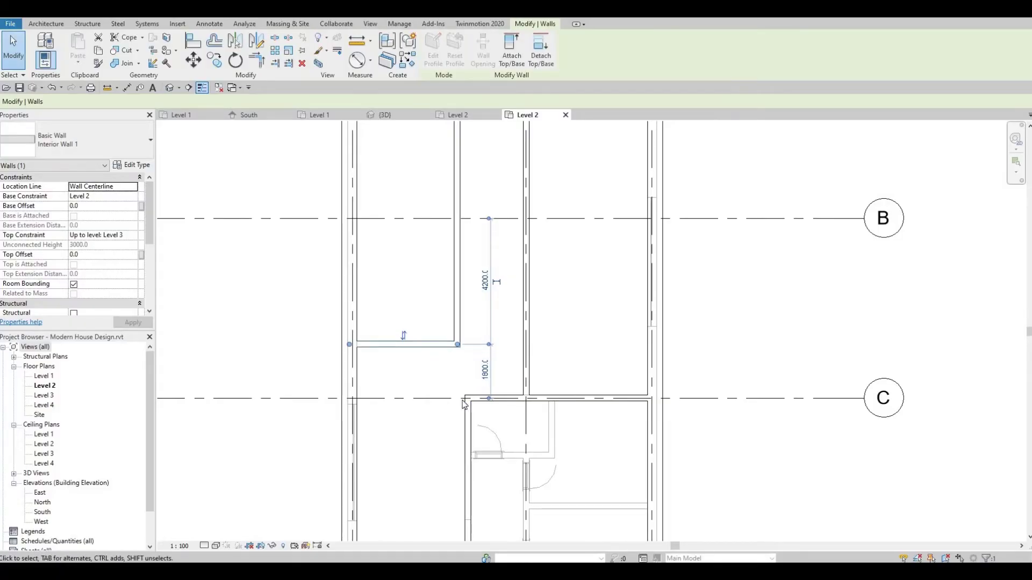
middle_click_drag(489, 230, 473, 302)
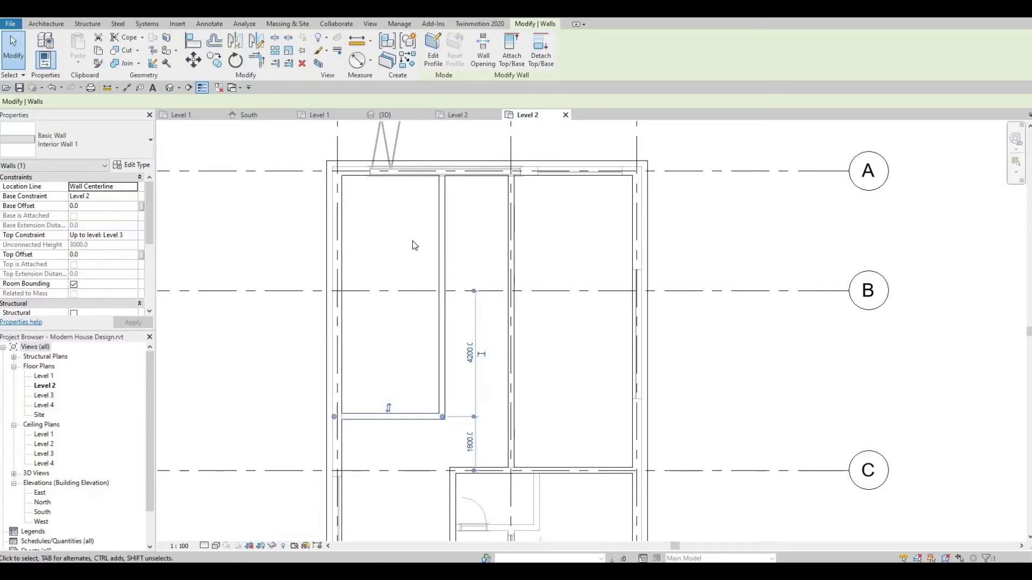
key("w")
key("a")
scroll(460, 206, "down", 1)
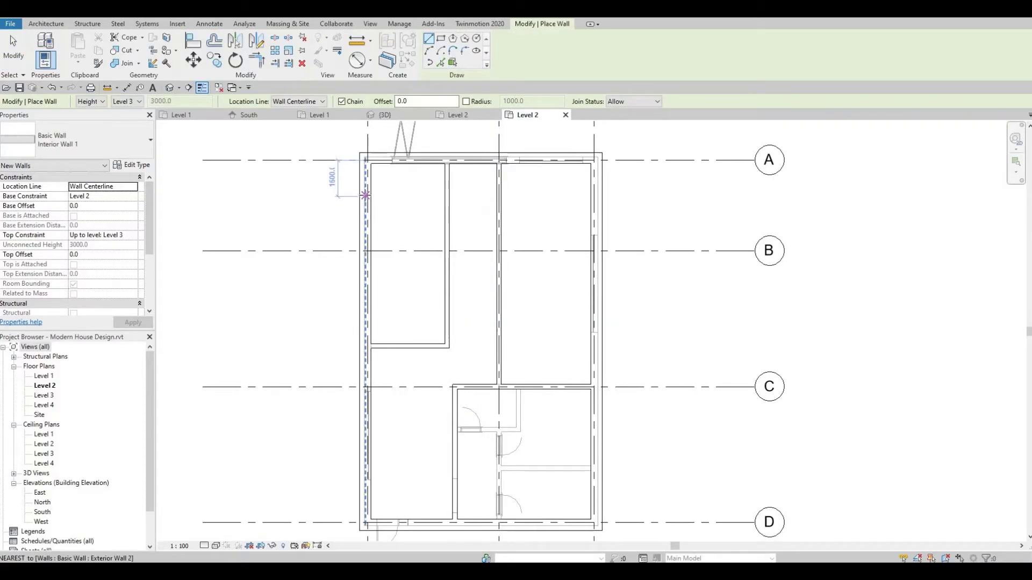
Step: Draw a short horizontal wall near grid A, from the left exterior wall to the interior wall
left_click(377, 194)
left_click(436, 202)
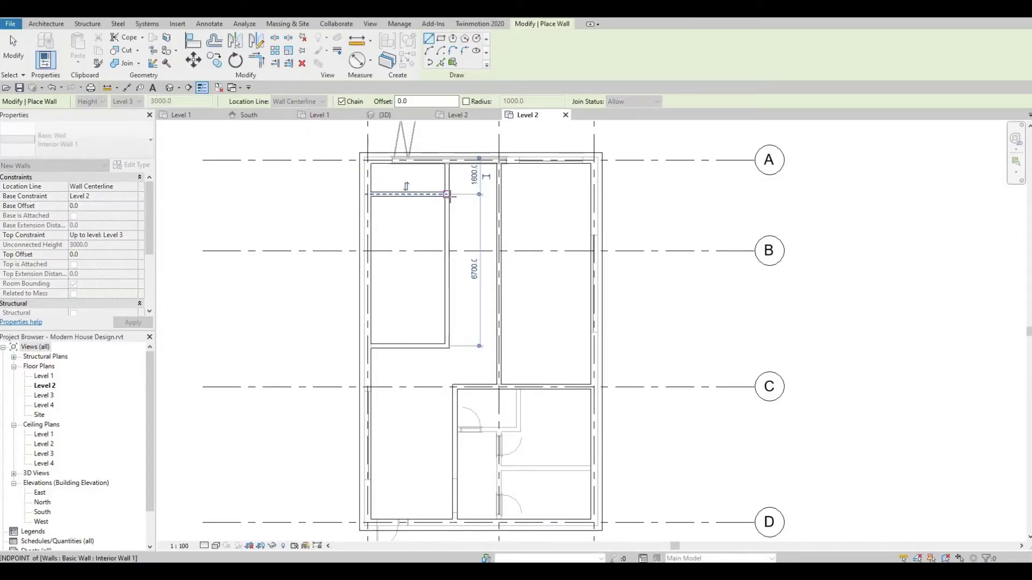
key("Escape")
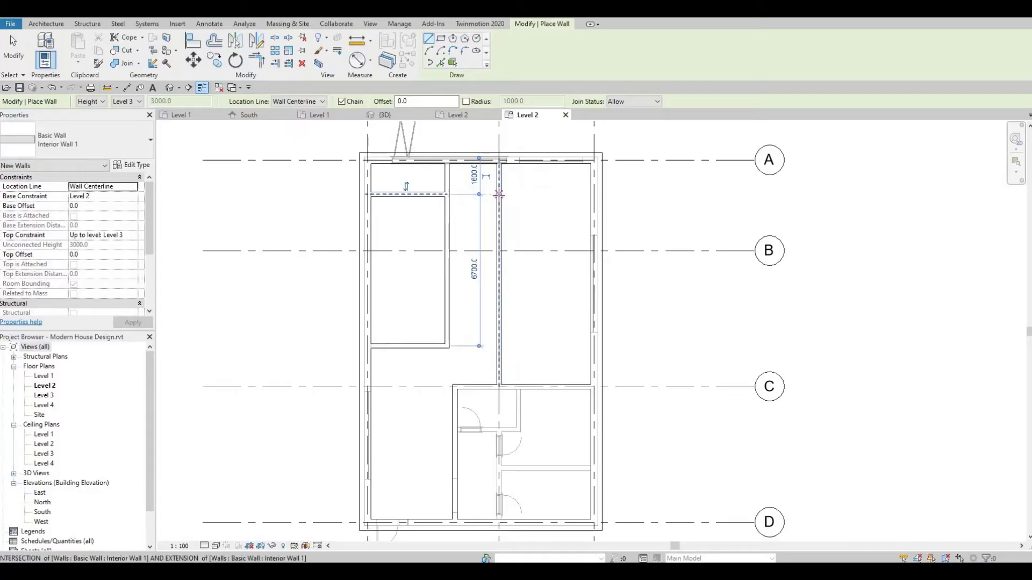
Step: Draw the right-hand wall between grid 2 and the right exterior wall, undoing a slanted first attempt
left_click(499, 195)
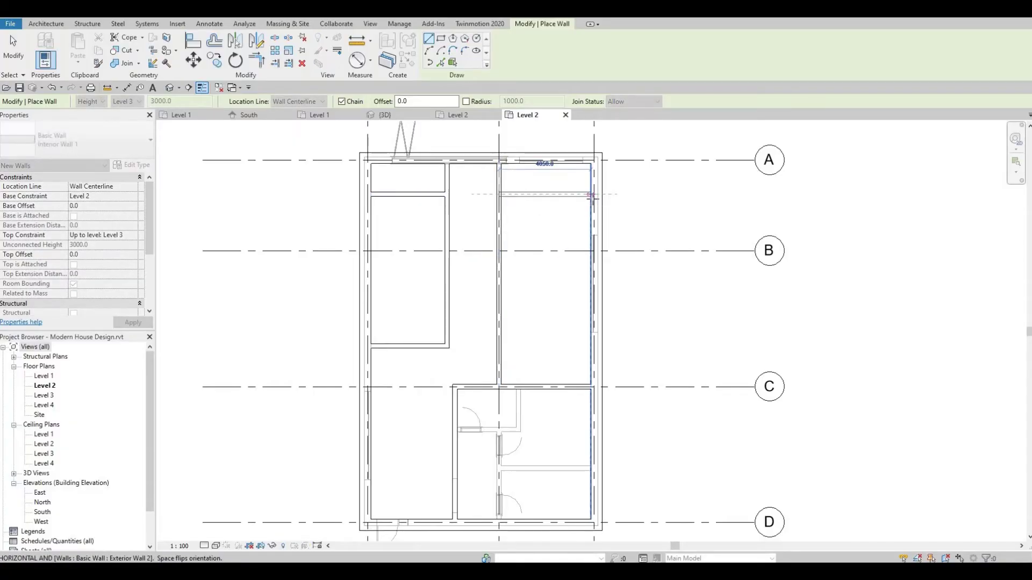
left_click(574, 208)
key("Escape")
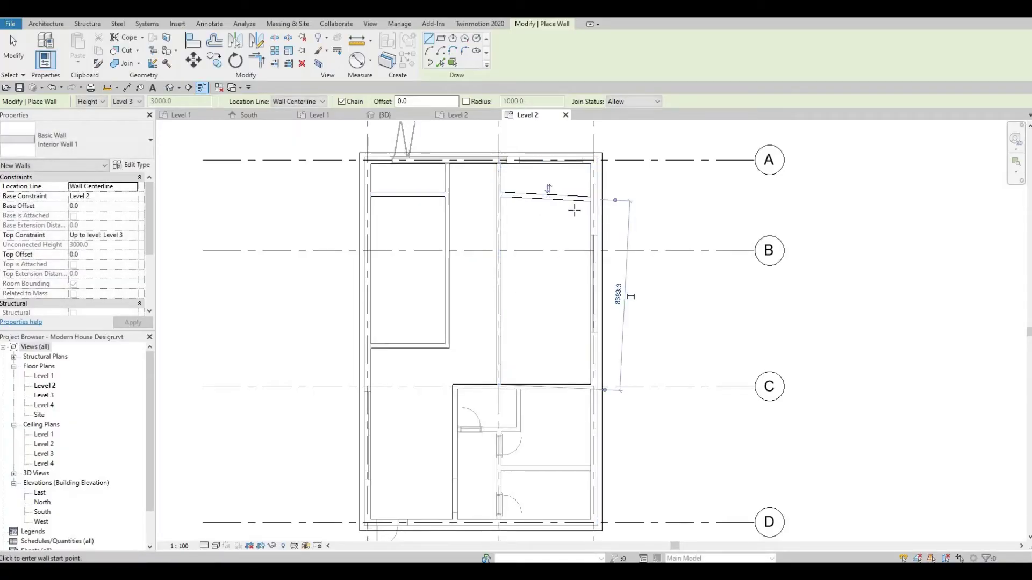
key("ctrl+z")
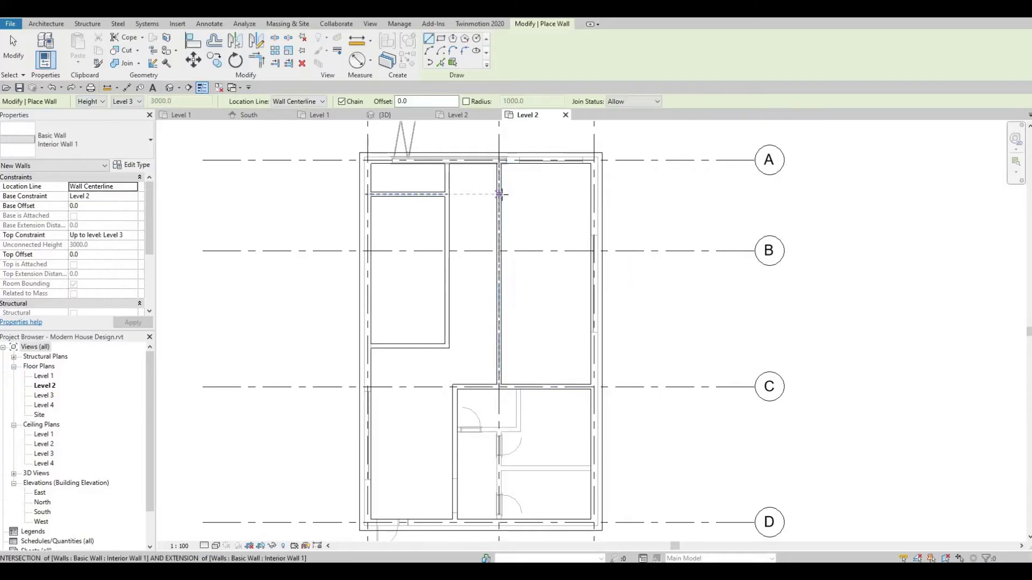
left_click(593, 194)
left_click(500, 194)
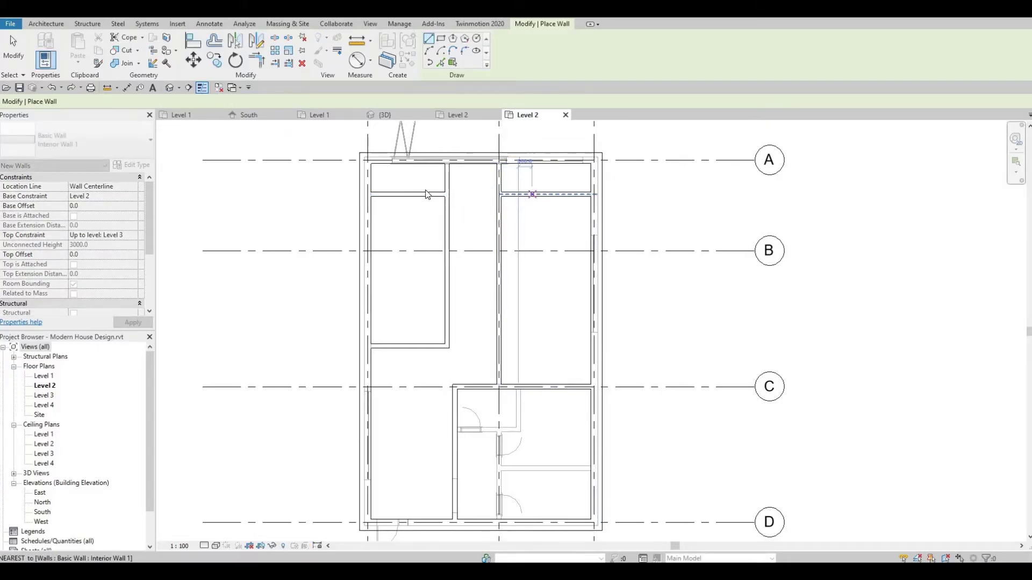
key("Escape")
key("Escape")
left_click(403, 189)
Step: Set both the left and right rooms' horizontal interior walls 1500 from the top wall
scroll(477, 172, "up", 4)
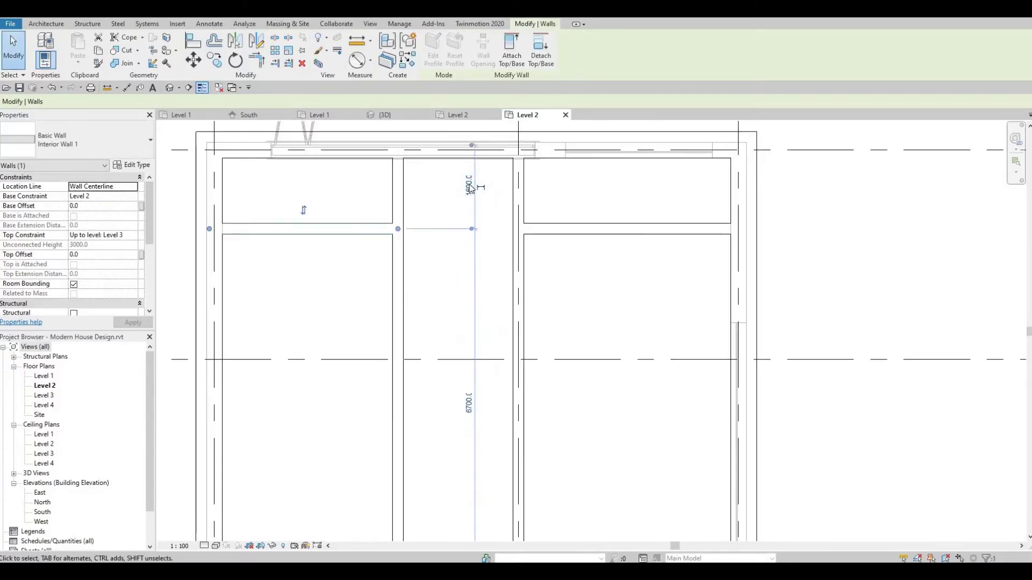
left_click(475, 214)
type("1500")
key("Return")
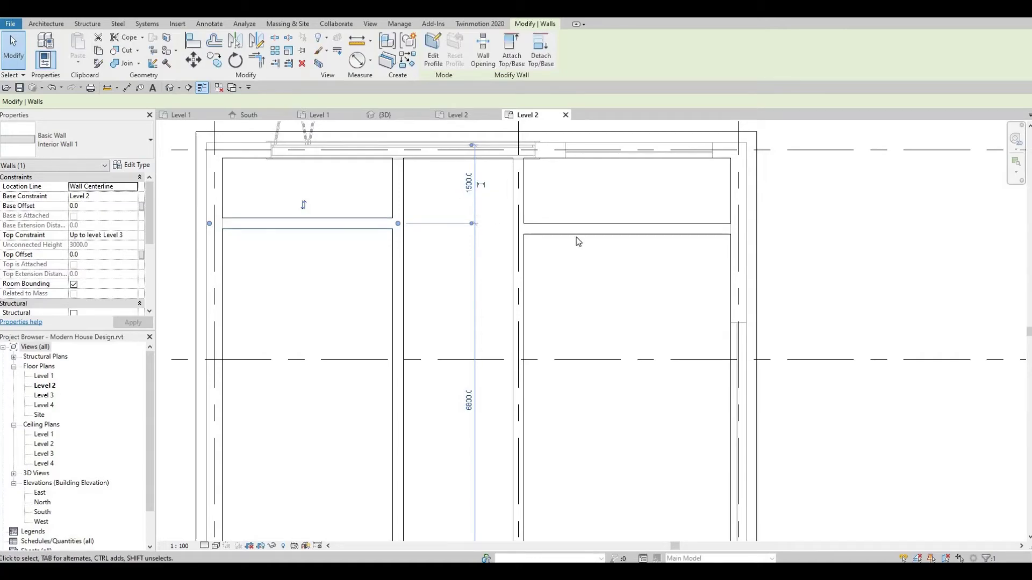
left_click(608, 224)
left_click(771, 191)
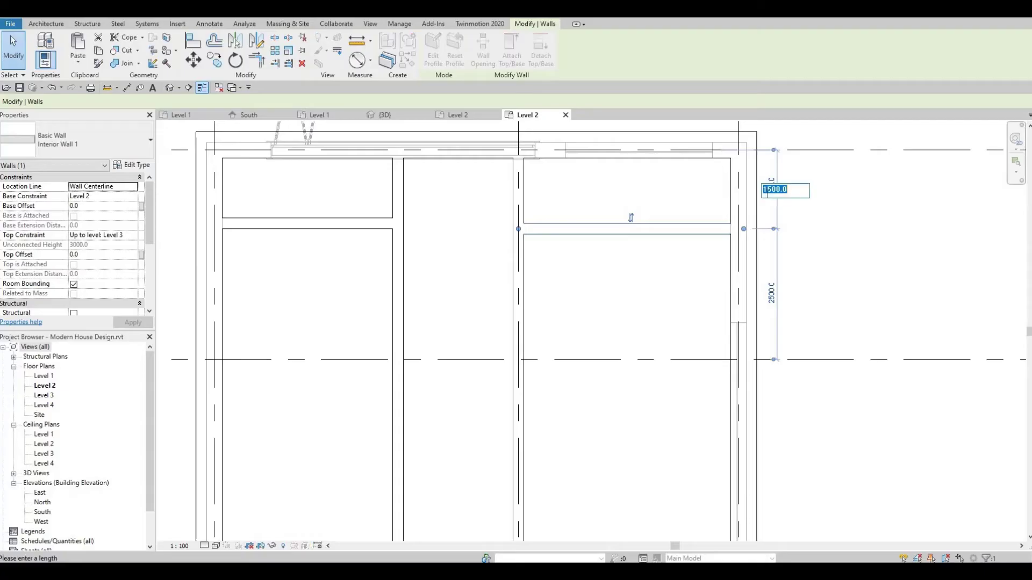
type("1500")
key("Return")
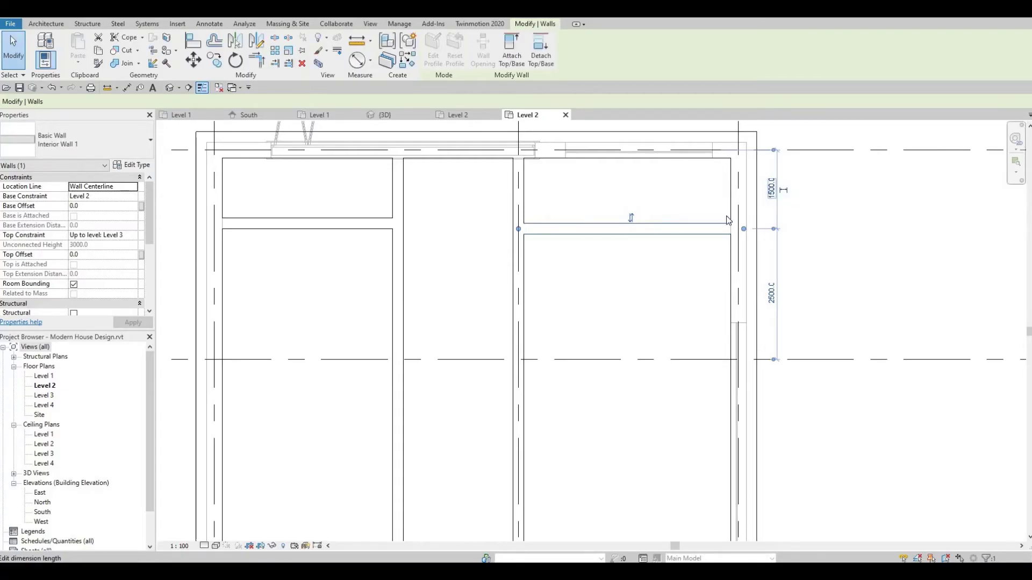
left_click(606, 249)
Step: Align the right room's horizontal wall to the left room's wall face with AL
scroll(587, 262, "down", 1)
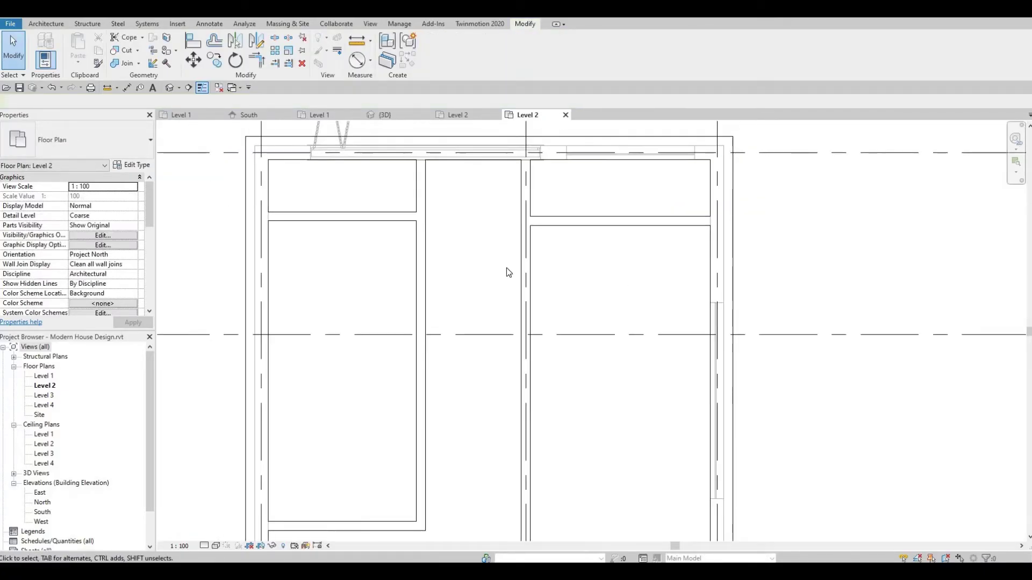
key("a")
key("l")
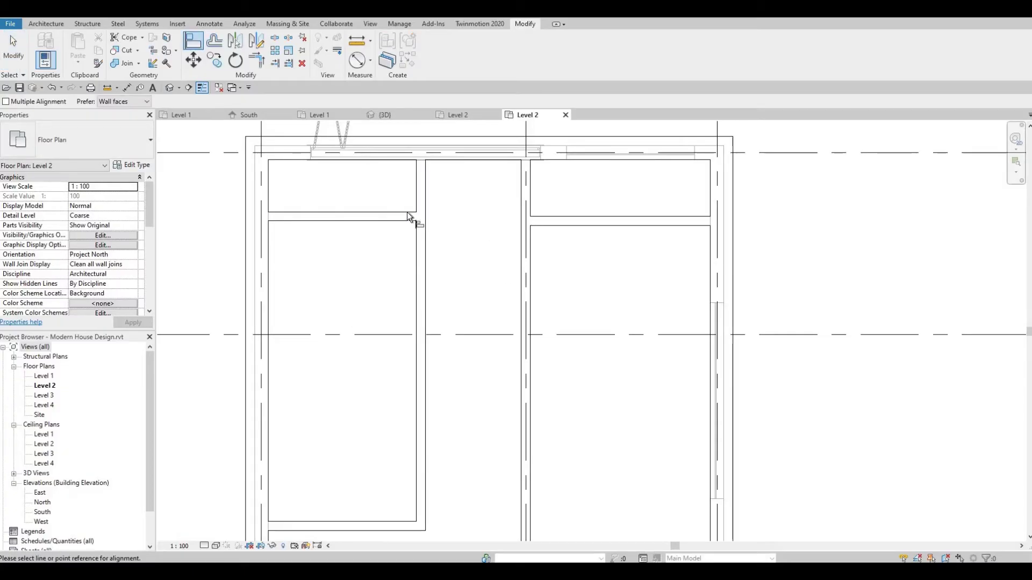
left_click(410, 213)
left_click(584, 264)
key("Escape")
key("Escape")
left_click(366, 217)
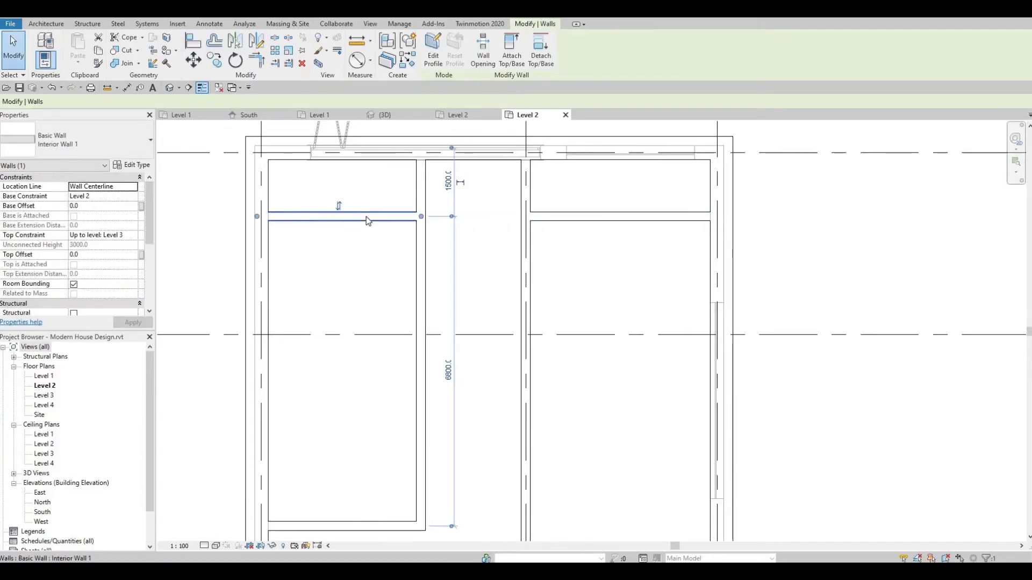
left_click(548, 275)
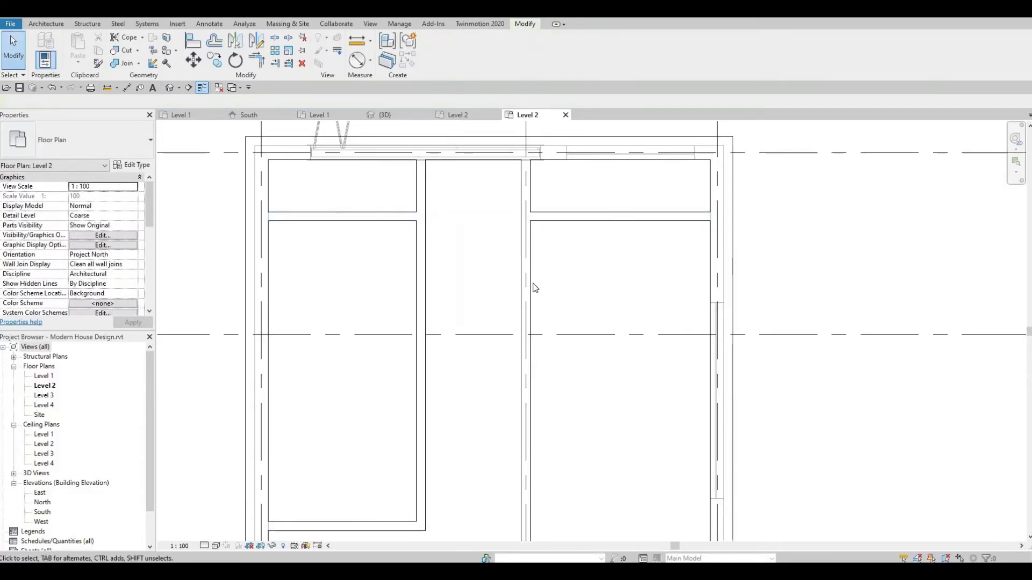
scroll(533, 286, "down", 2)
scroll(525, 321, "up", 3)
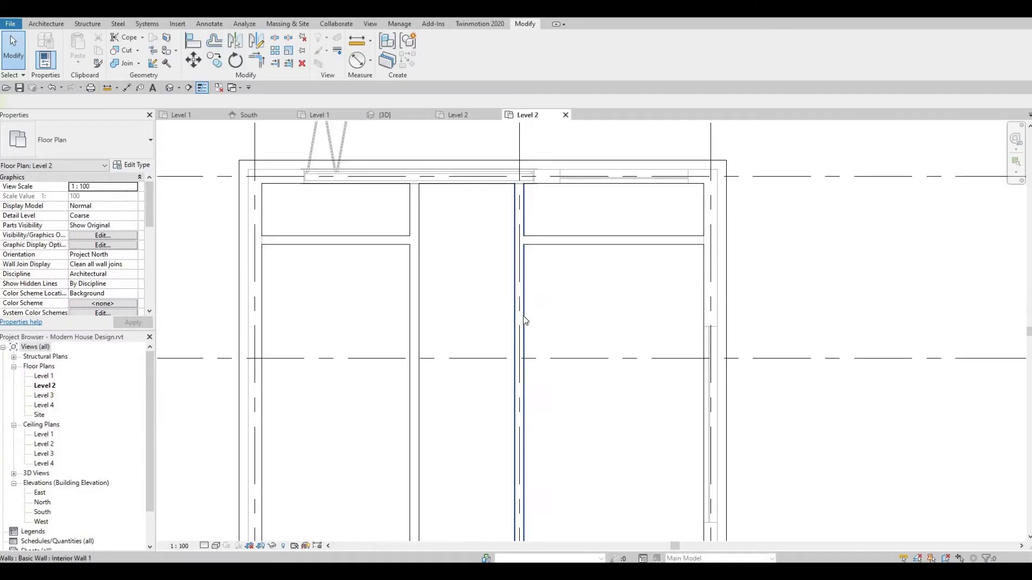
left_click(578, 241)
Step: Draw a 4050 interior wall above grid C from the middle wall to the exterior wall
key("w")
key("a")
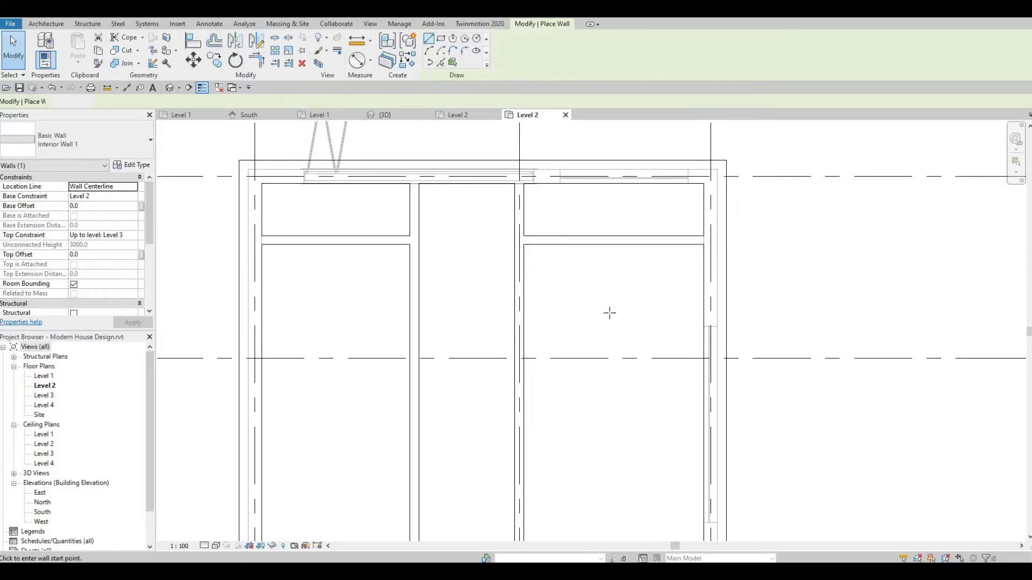
scroll(572, 274, "down", 1)
middle_click_drag(575, 263, 549, 133)
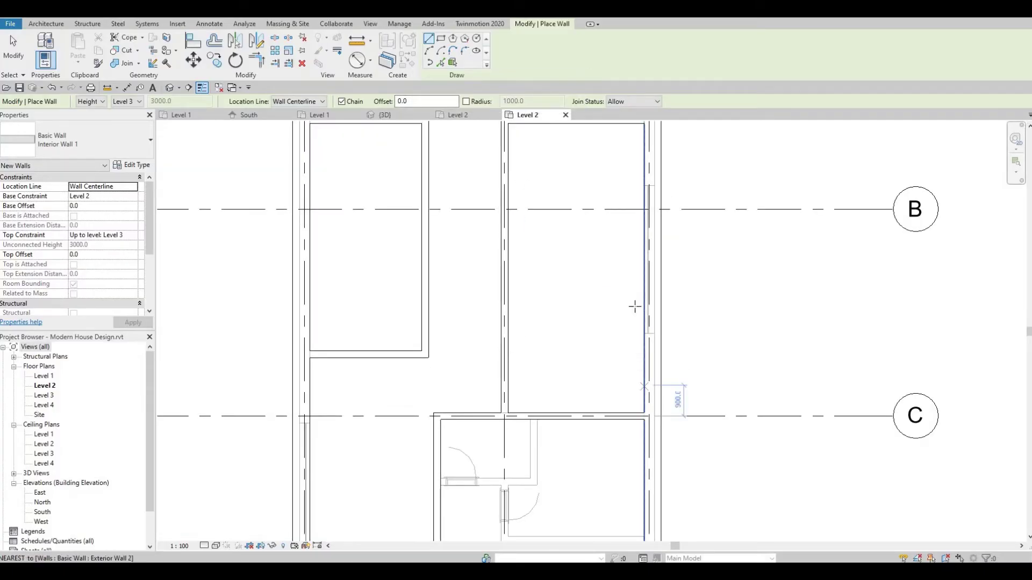
middle_click_drag(631, 306, 586, 301)
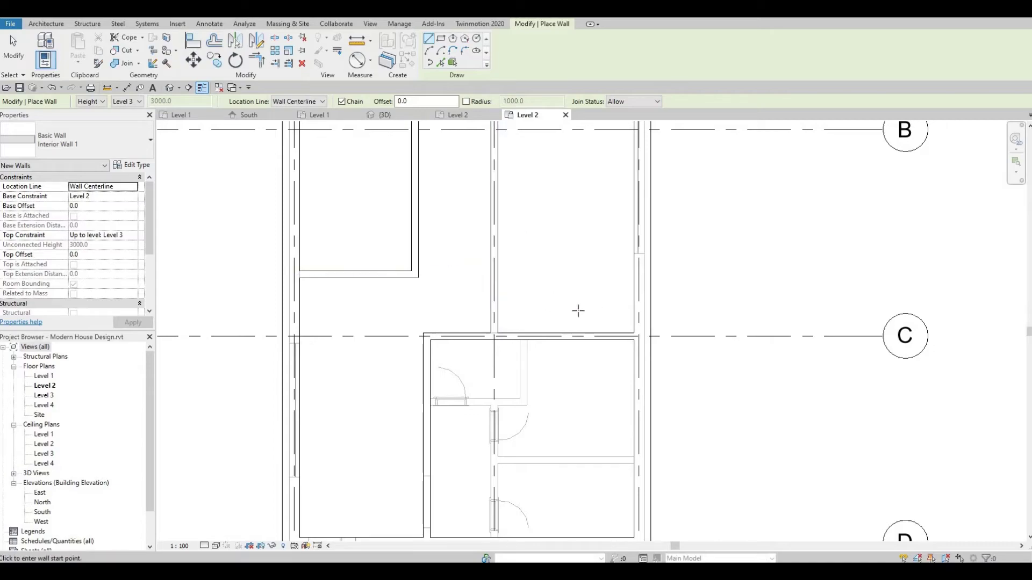
middle_click_drag(553, 333, 554, 386)
left_click(496, 326)
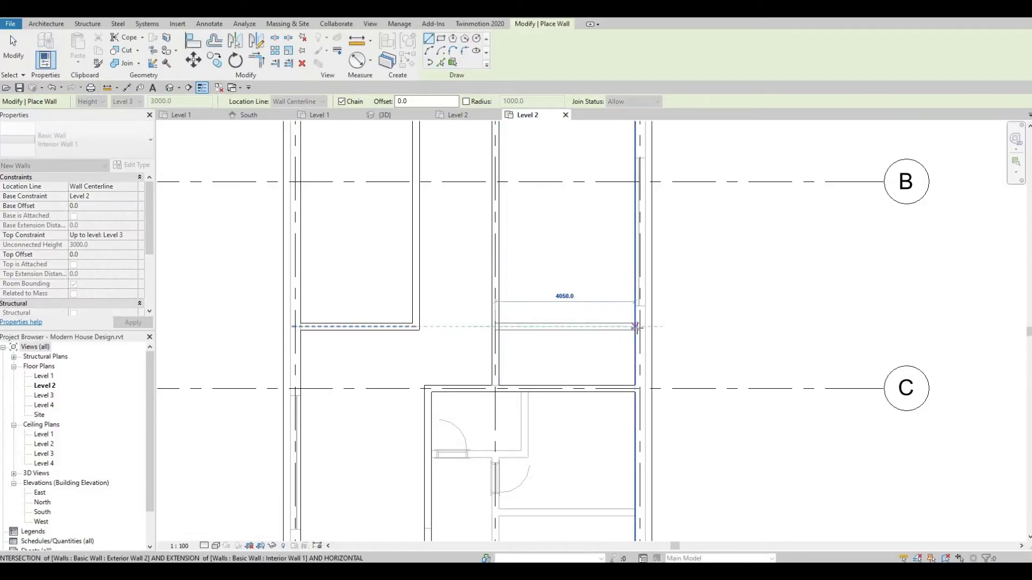
left_click(636, 326)
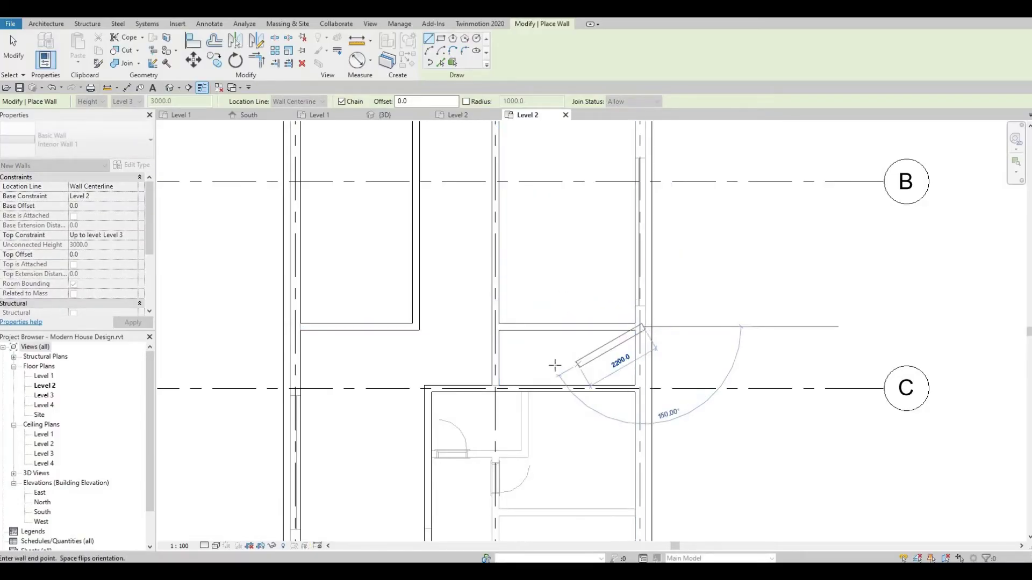
key("Escape")
Step: Set the left room's horizontal wall 2000 from grid C
key("Escape")
left_click(582, 327)
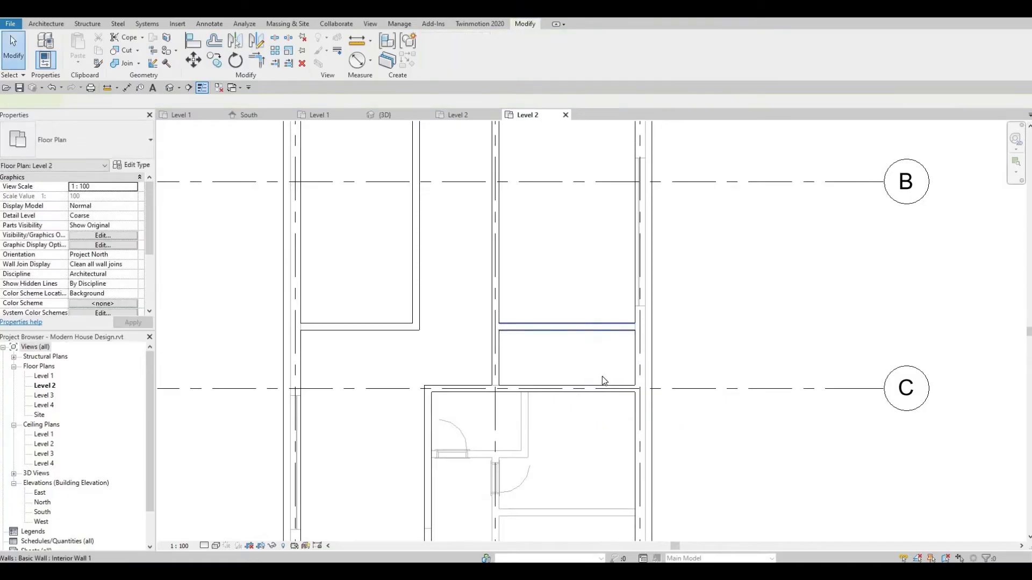
key("Escape")
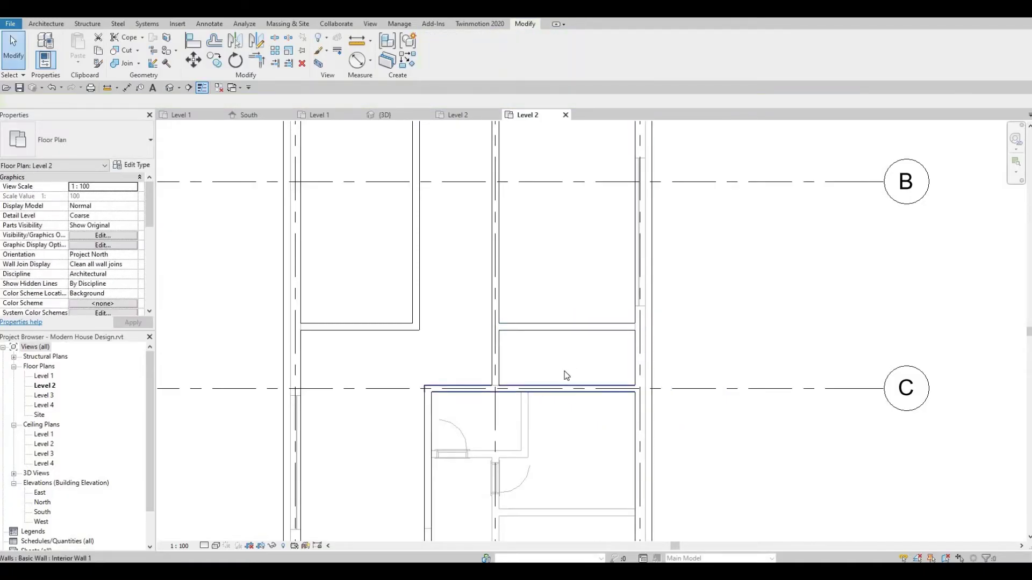
left_click(443, 356)
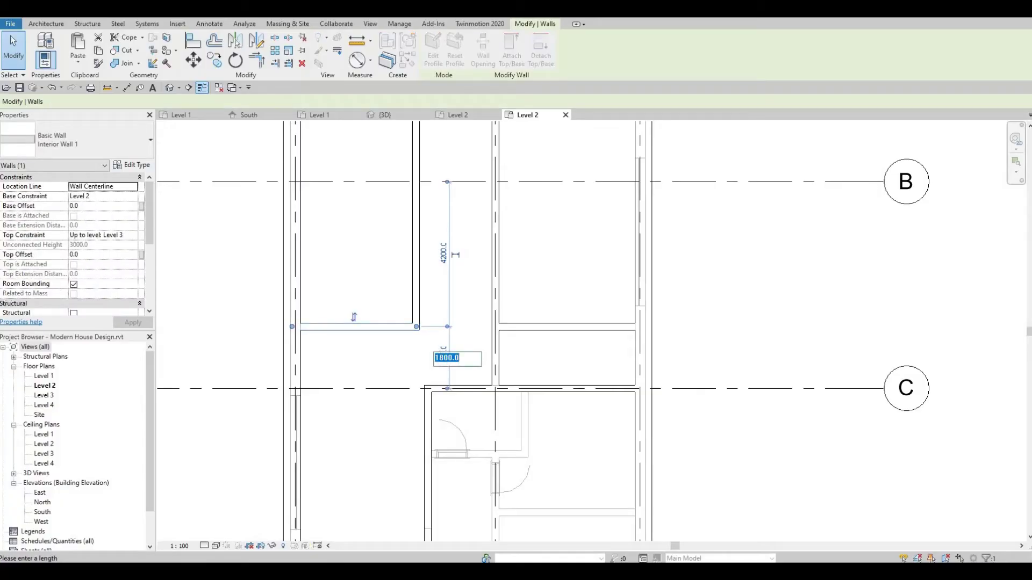
key("Return")
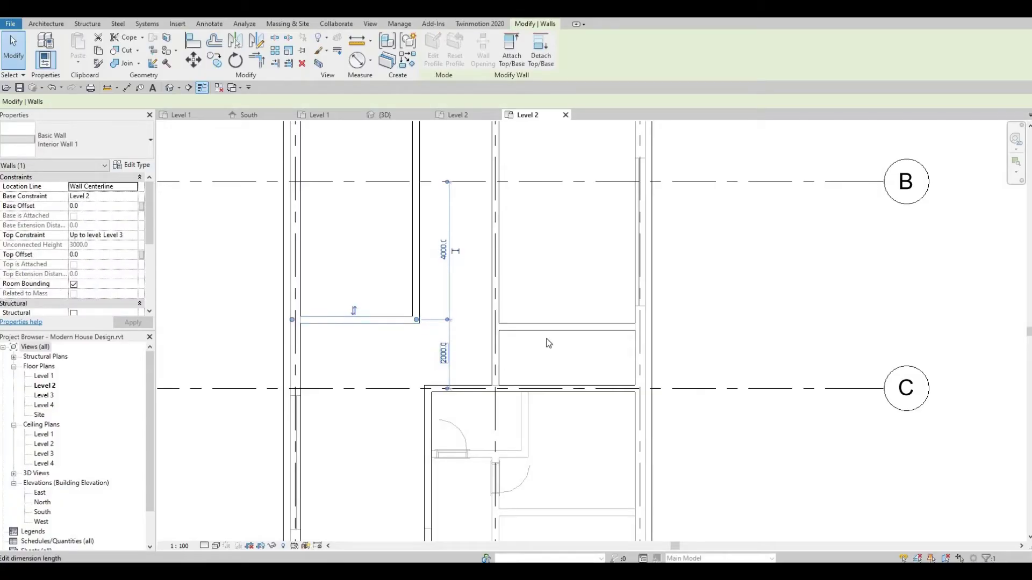
Step: Align the new 4050 wall with the left room's horizontal wall
left_click(549, 328)
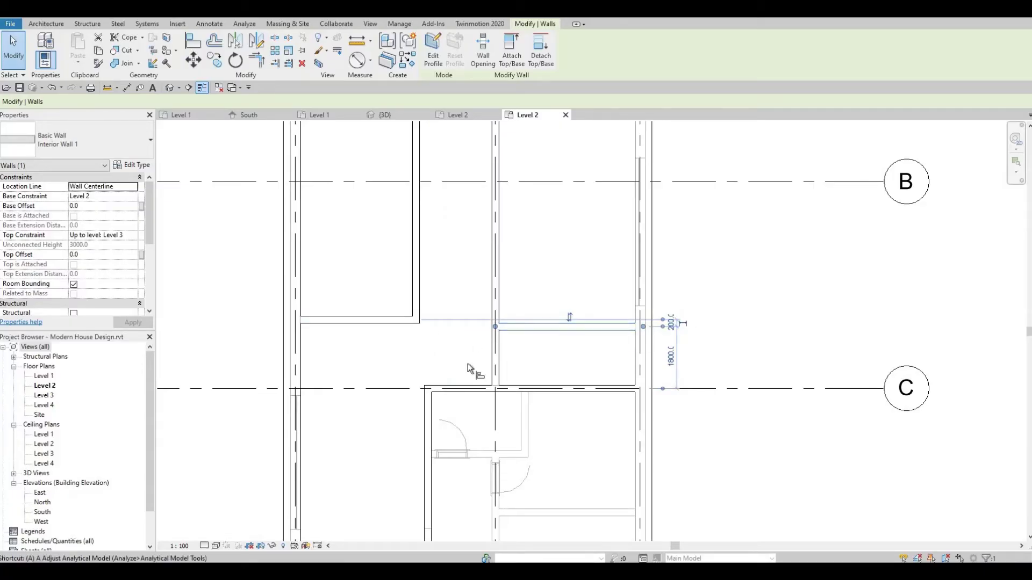
key("a")
key("l")
left_click(392, 316)
left_click(531, 324)
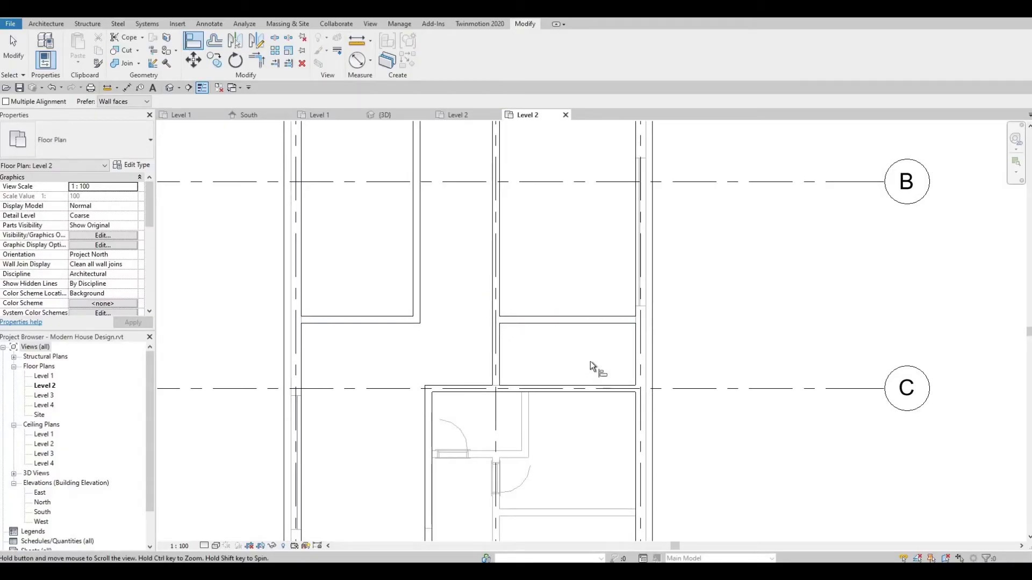
Step: Draw a vertical wall down from the middle wall, then a horizontal wall below grid C to the exterior wall
scroll(567, 353, "down", 1, "ctrl")
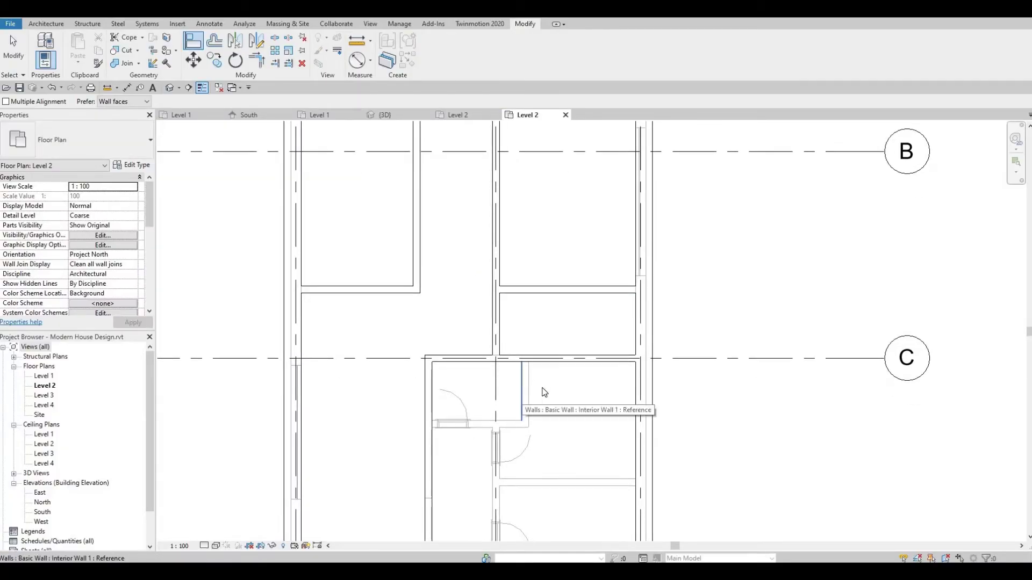
key("Escape")
key("Escape")
scroll(548, 378, "down", 2, "ctrl")
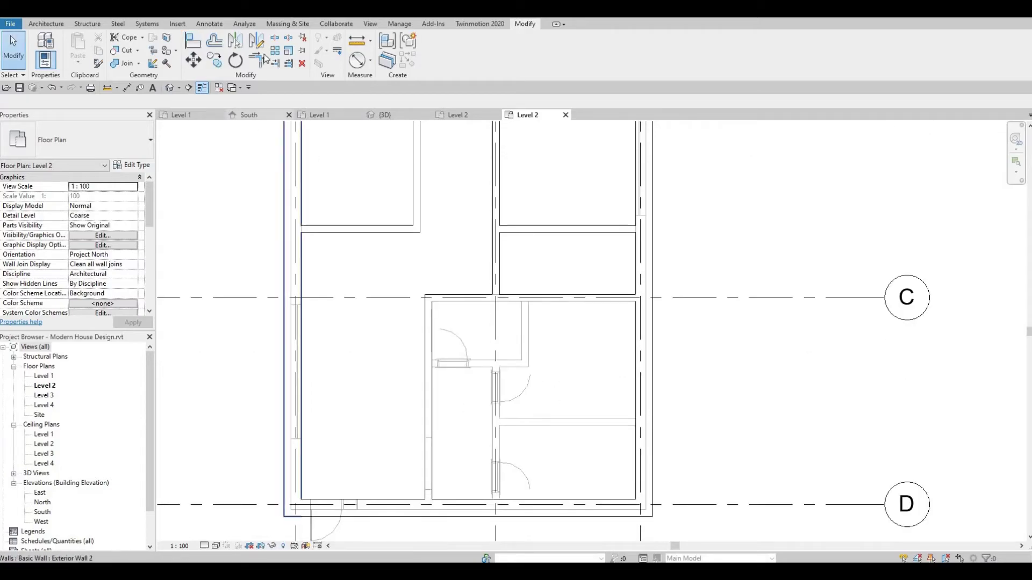
left_click(459, 301)
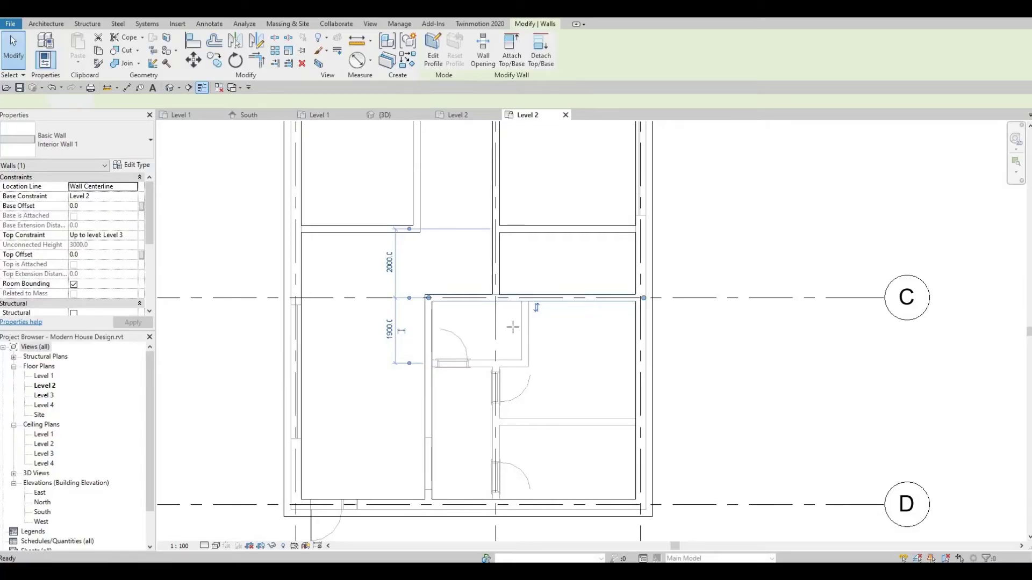
key("w")
key("a")
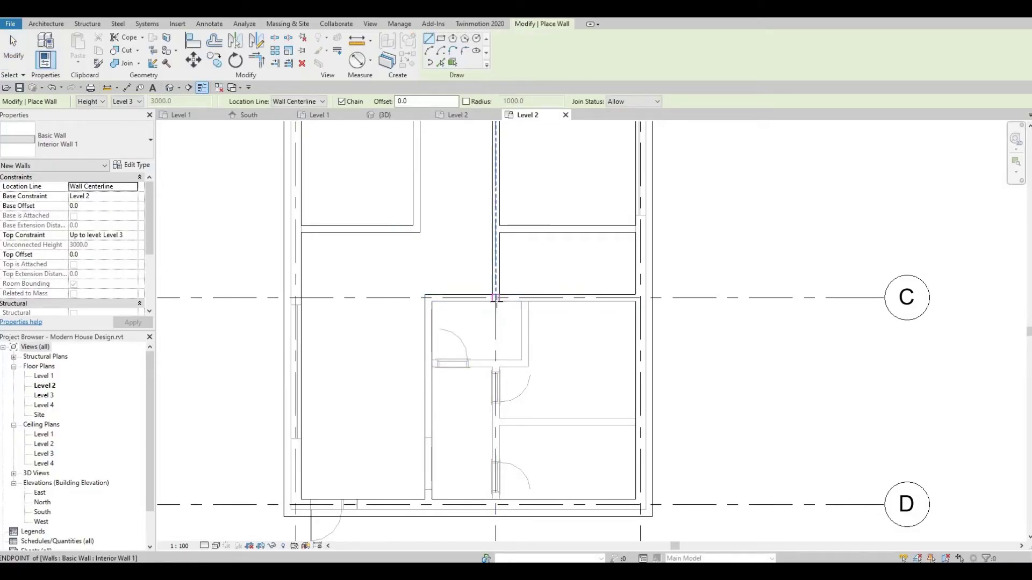
left_click(495, 297)
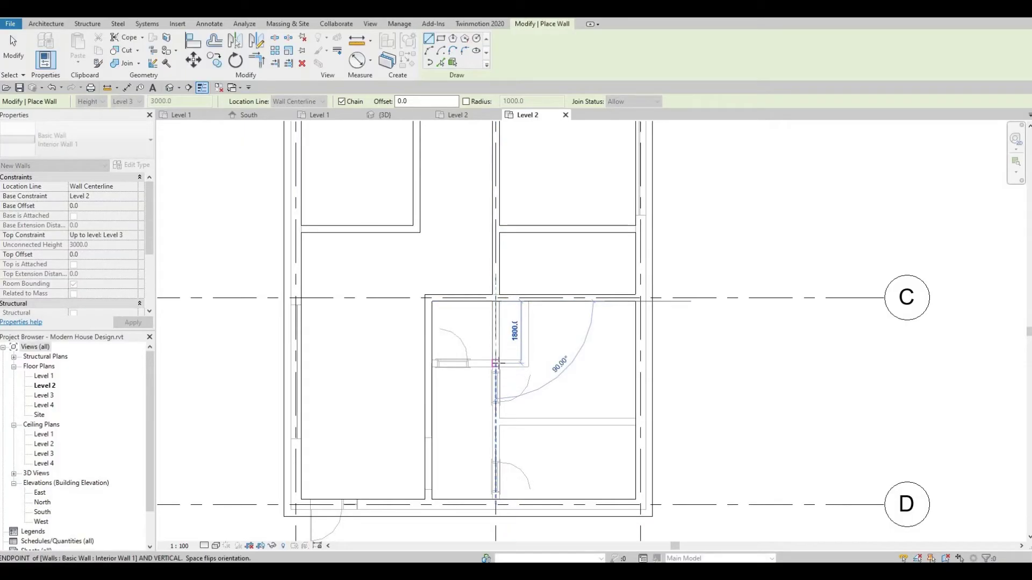
left_click(496, 364)
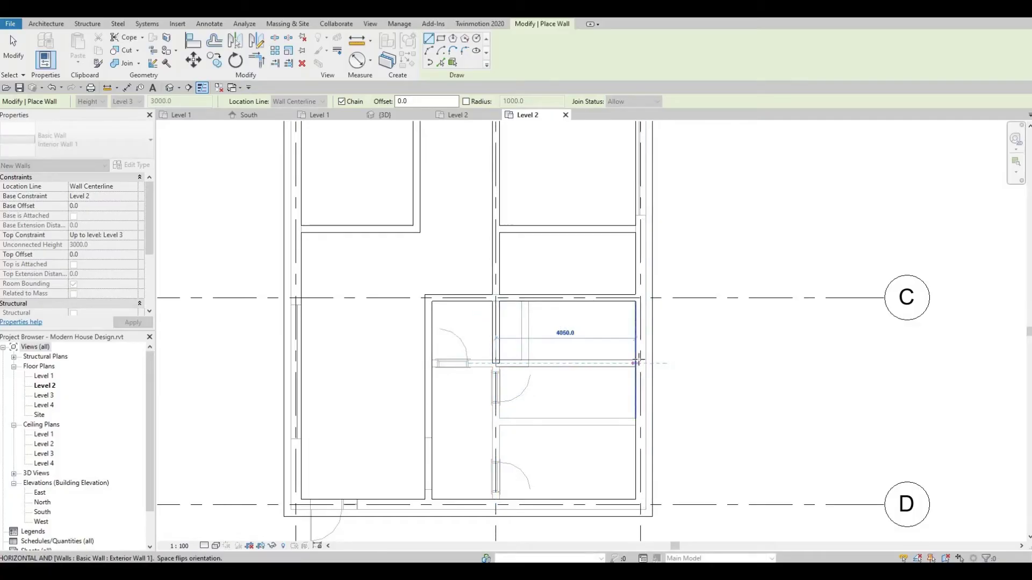
left_click(638, 364)
key("Escape")
key("Escape")
scroll(568, 332, "up", 1)
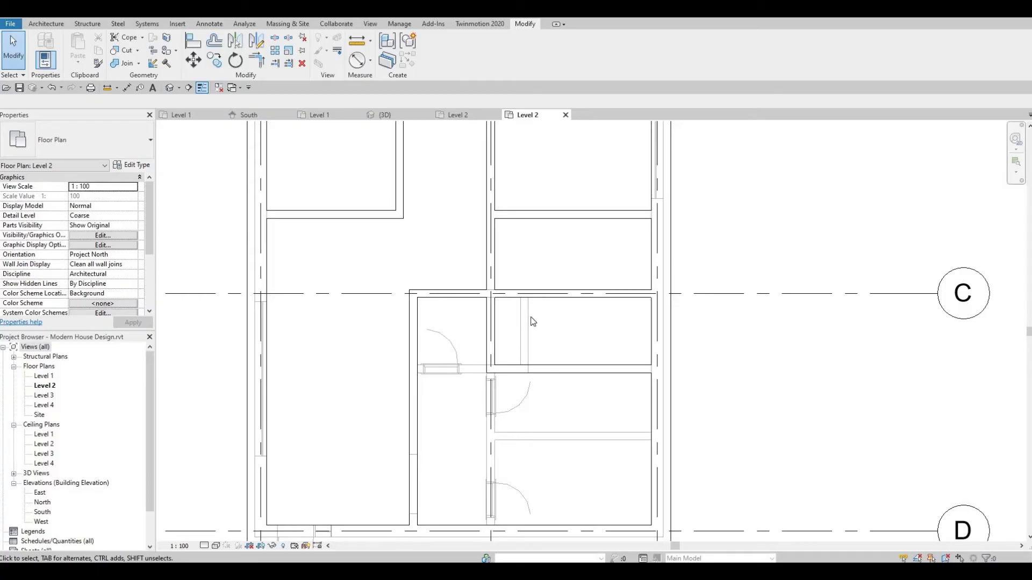
scroll(588, 305, "down", 1, "ctrl")
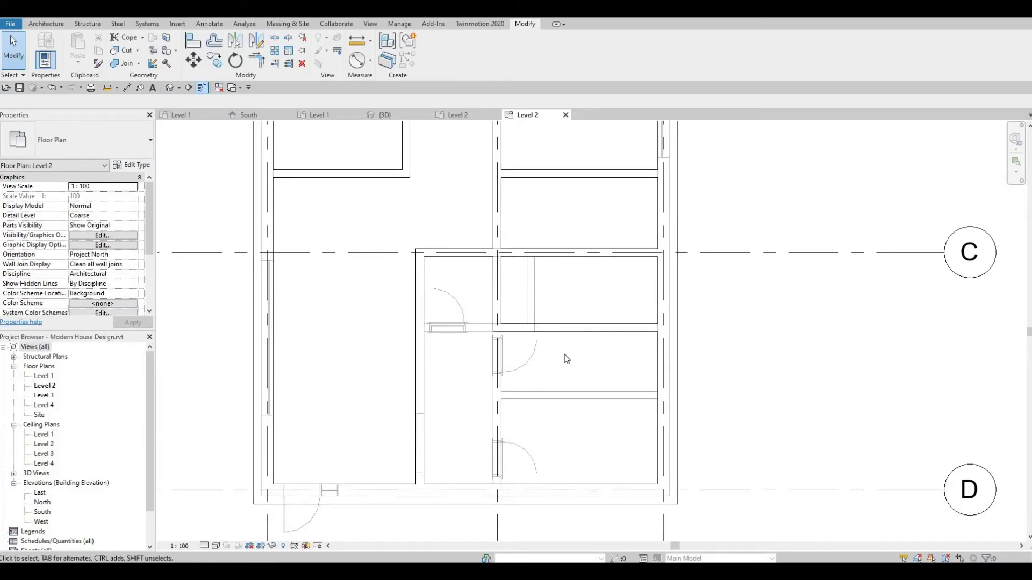
scroll(560, 364, "up", 1, "ctrl")
scroll(564, 364, "down", 1)
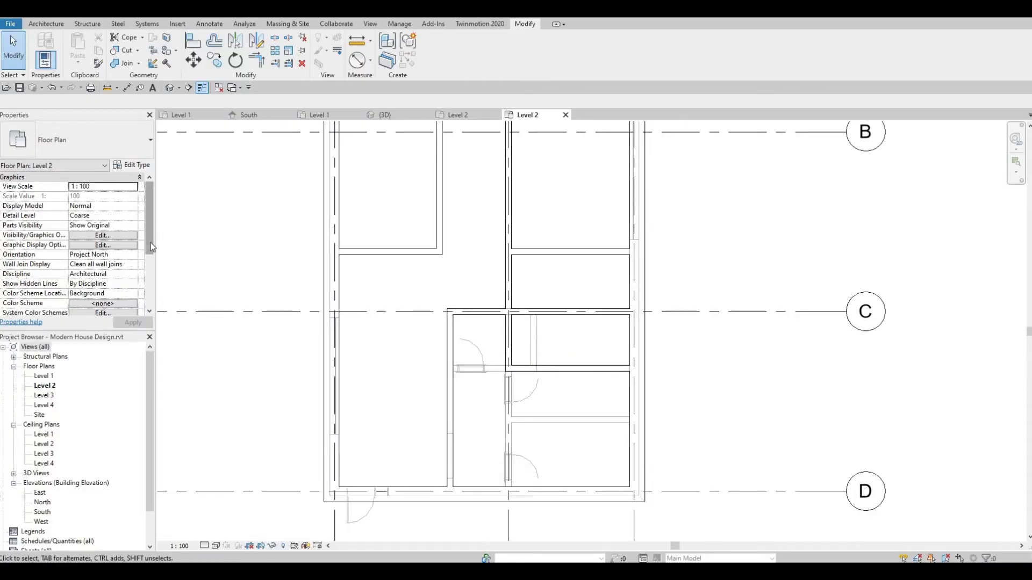
Step: Set the Level 2 plan's Underlay Base Level to None
left_click_drag(149, 204, 151, 264)
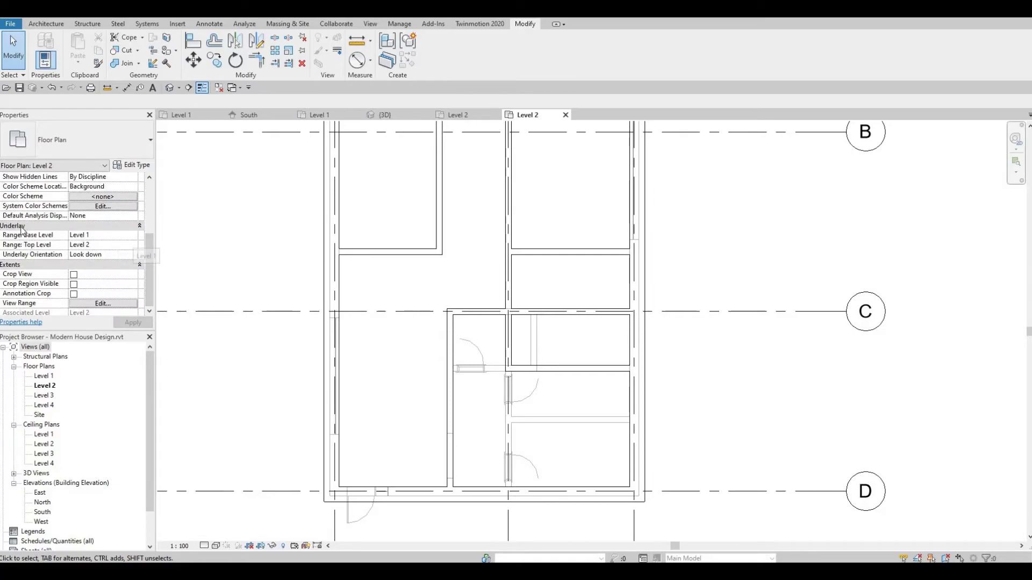
left_click(134, 236)
left_click(132, 235)
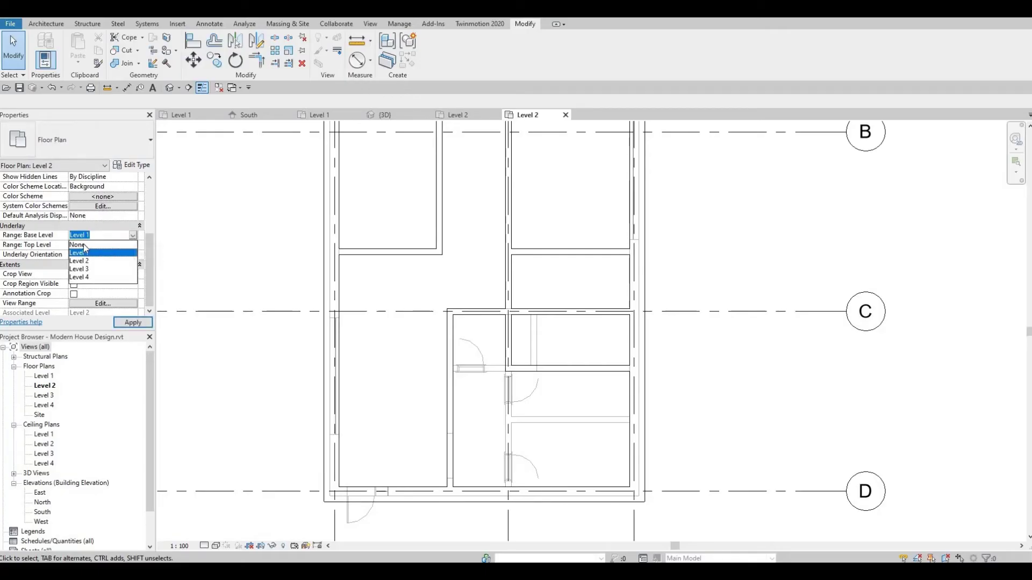
left_click(79, 245)
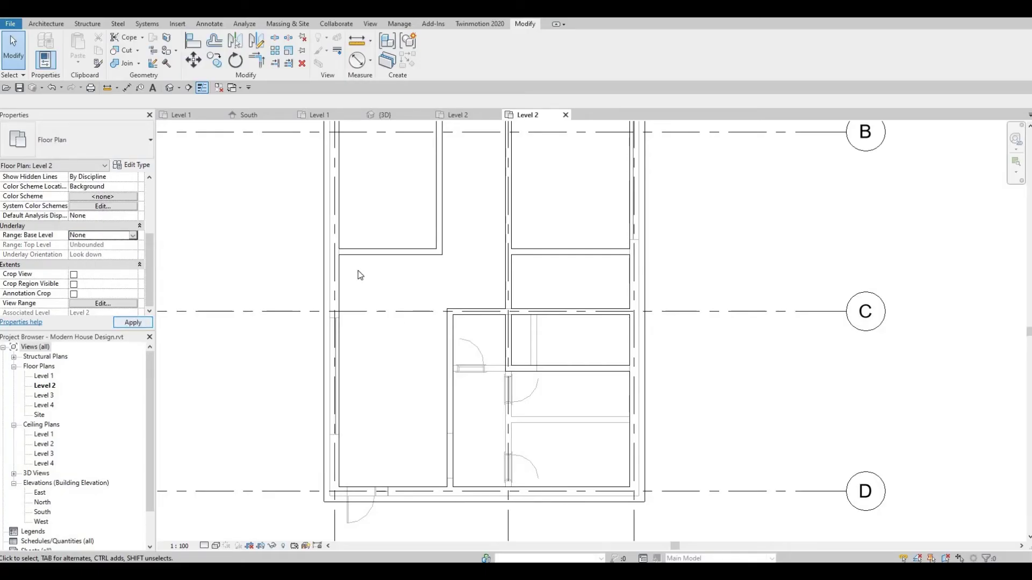
scroll(512, 274, "down", 2)
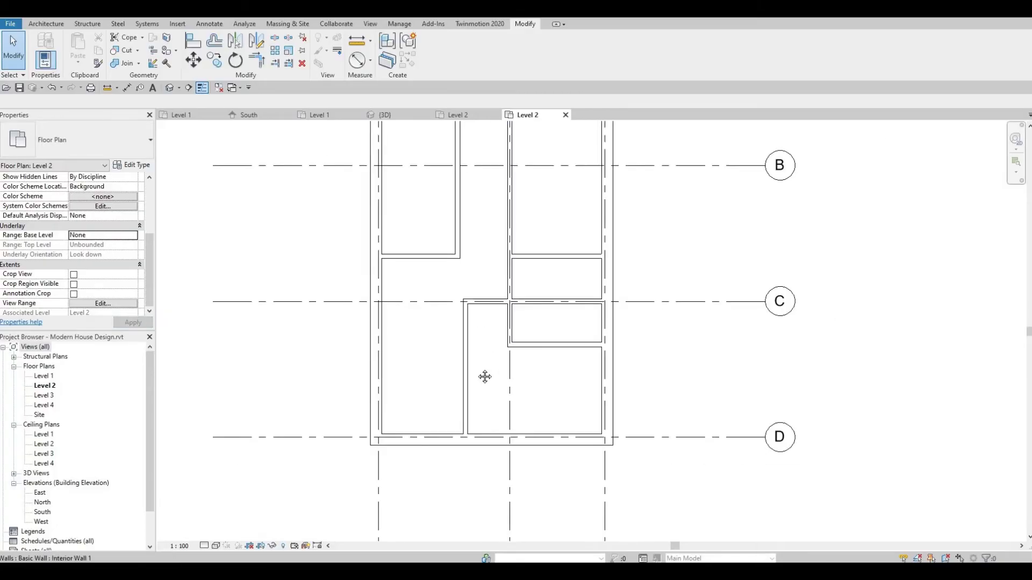
middle_click_drag(484, 376, 447, 470)
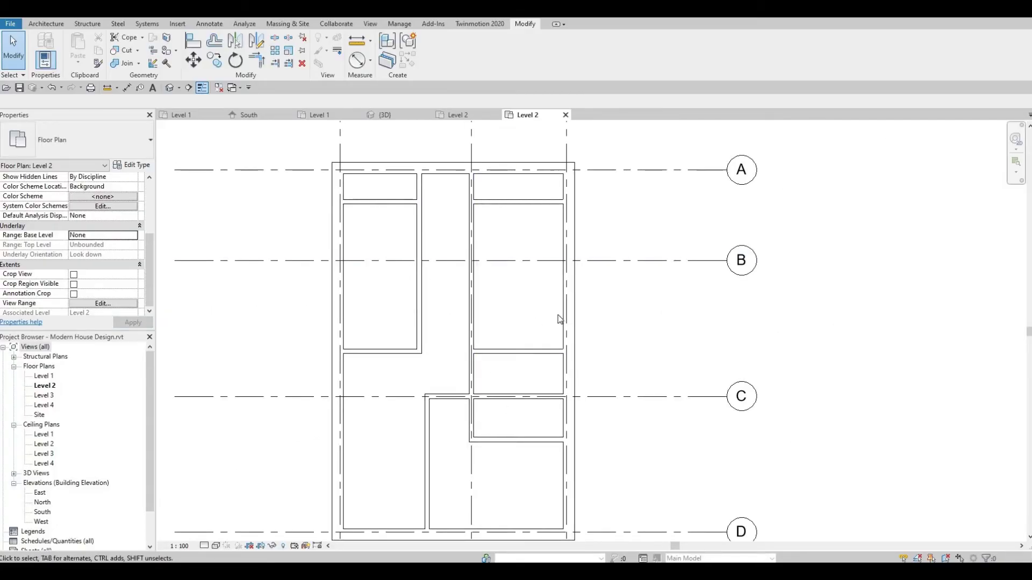
middle_click_drag(501, 381, 552, 291)
scroll(533, 348, "up", 1)
scroll(535, 348, "up", 2)
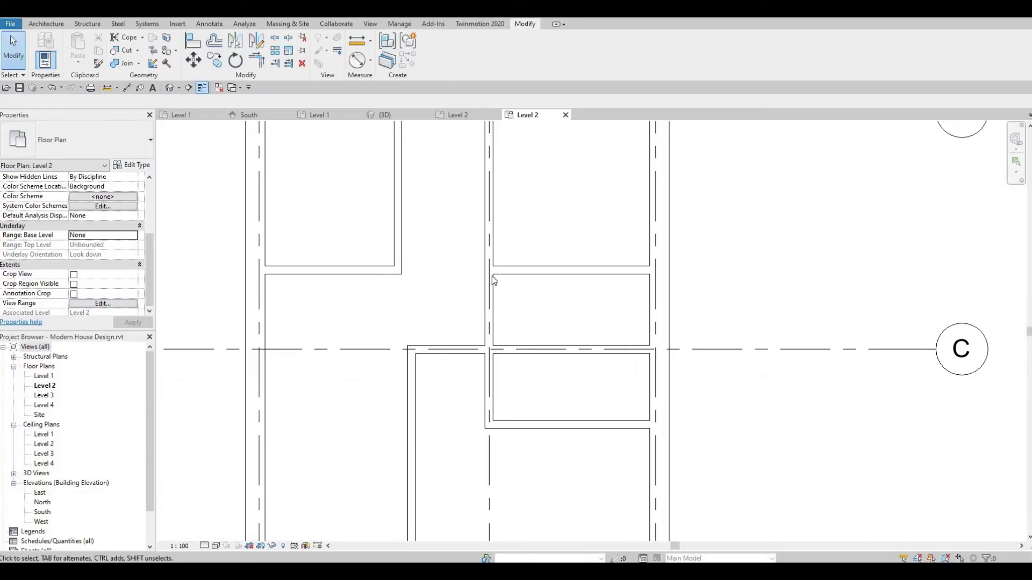
Step: Cut a rectangular Wall Opening through the short vertical interior wall below grid C
left_click(495, 381)
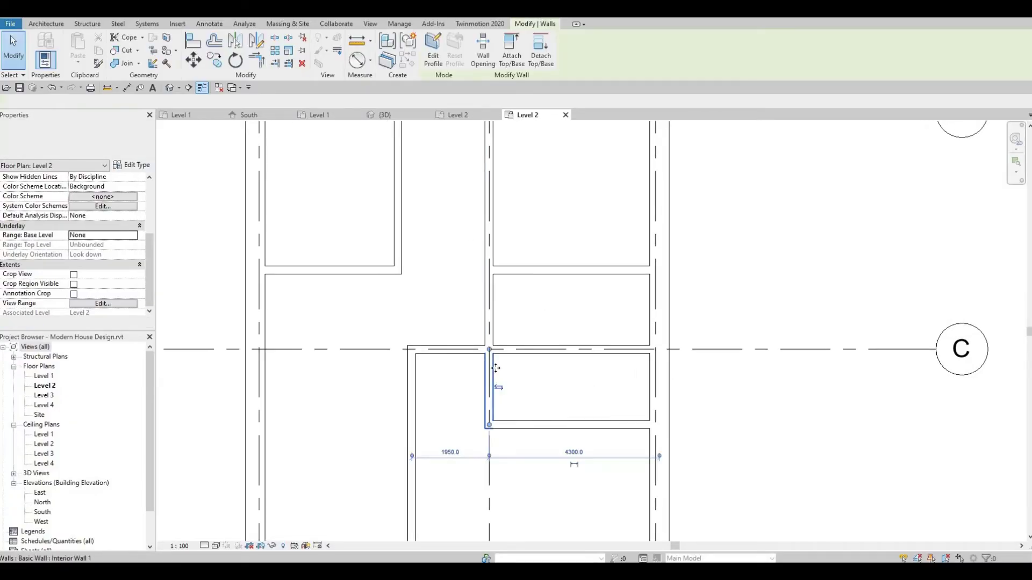
left_click(483, 59)
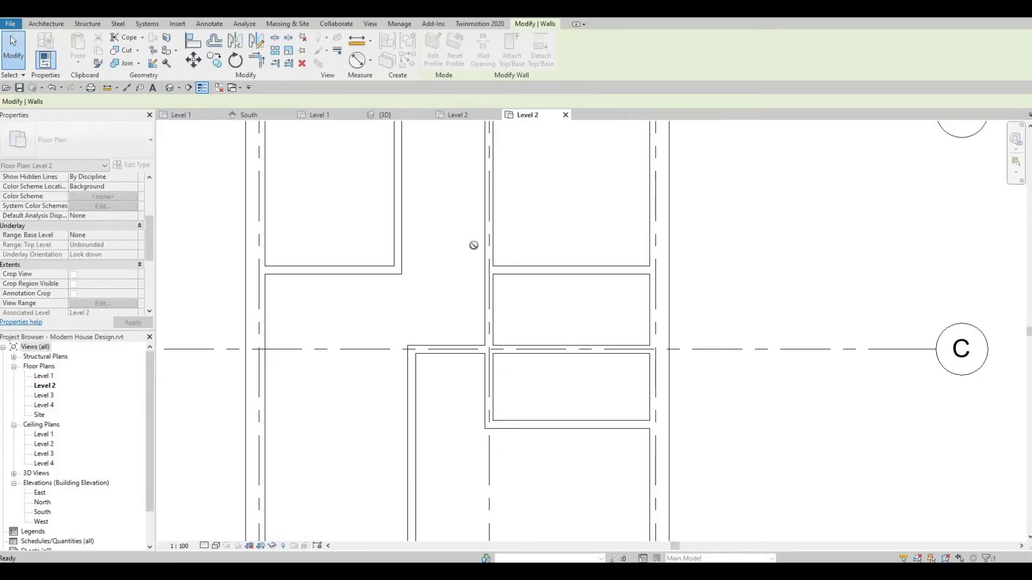
left_click(491, 363)
scroll(492, 361, "up", 2)
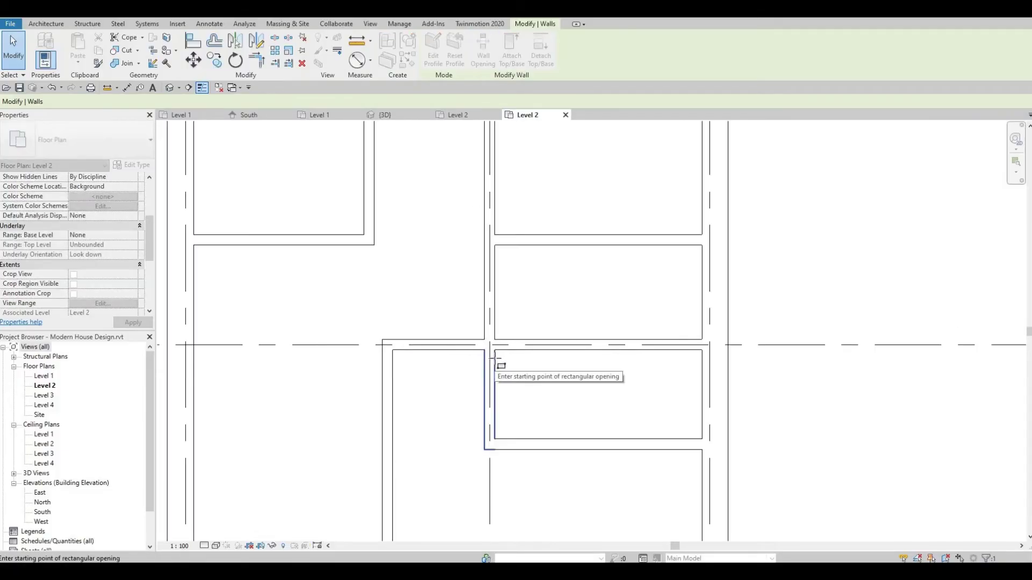
scroll(492, 359, "up", 2)
left_click(489, 358)
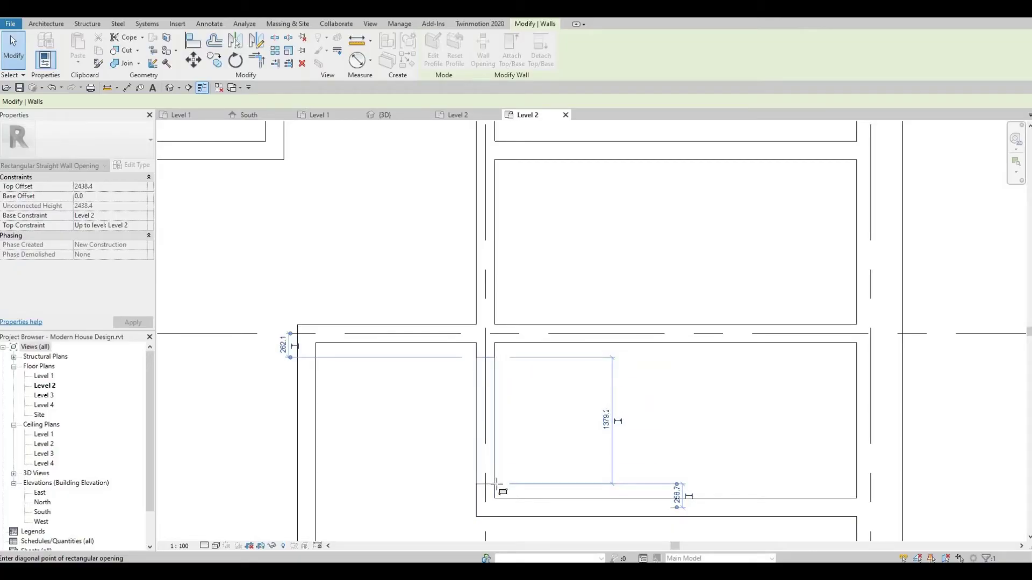
scroll(572, 417, "down", 3)
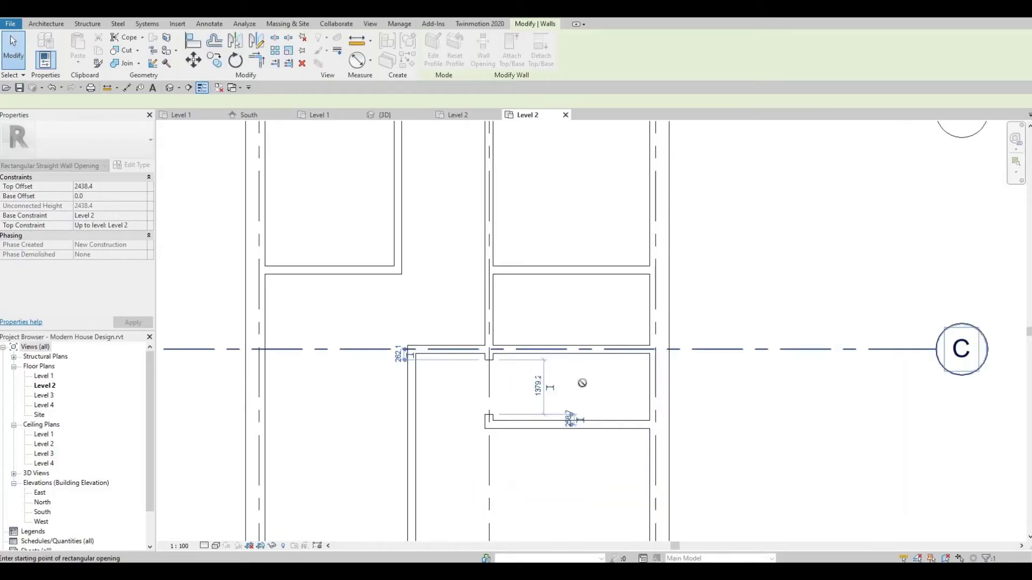
left_click(572, 417)
scroll(570, 425, "up", 1)
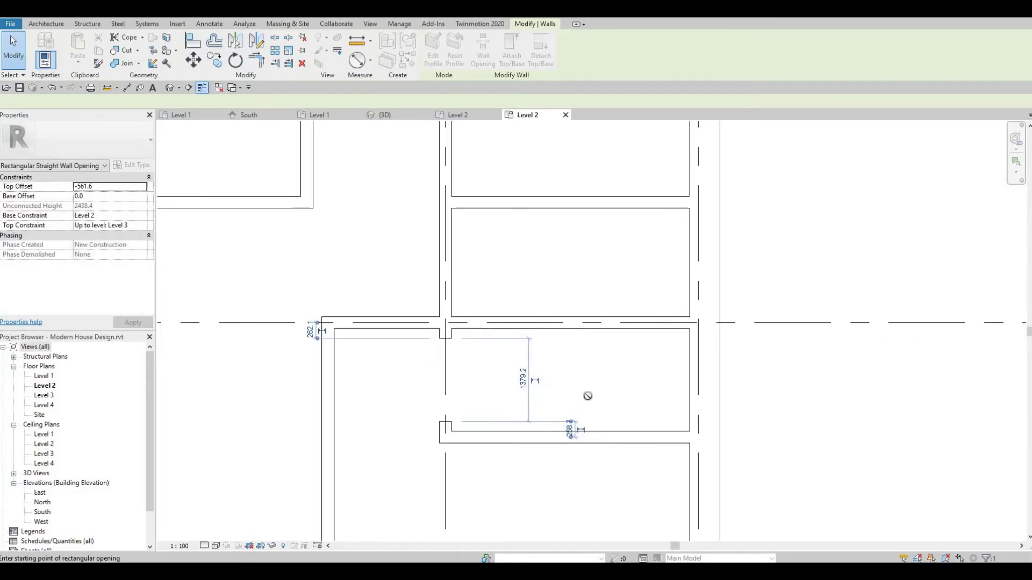
key("Escape")
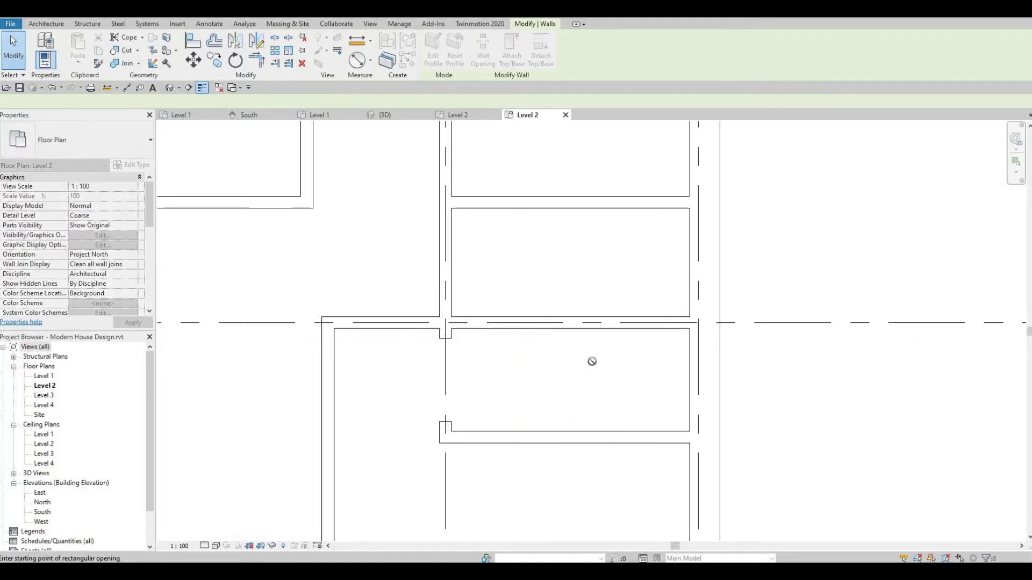
middle_click_drag(591, 361, 599, 351)
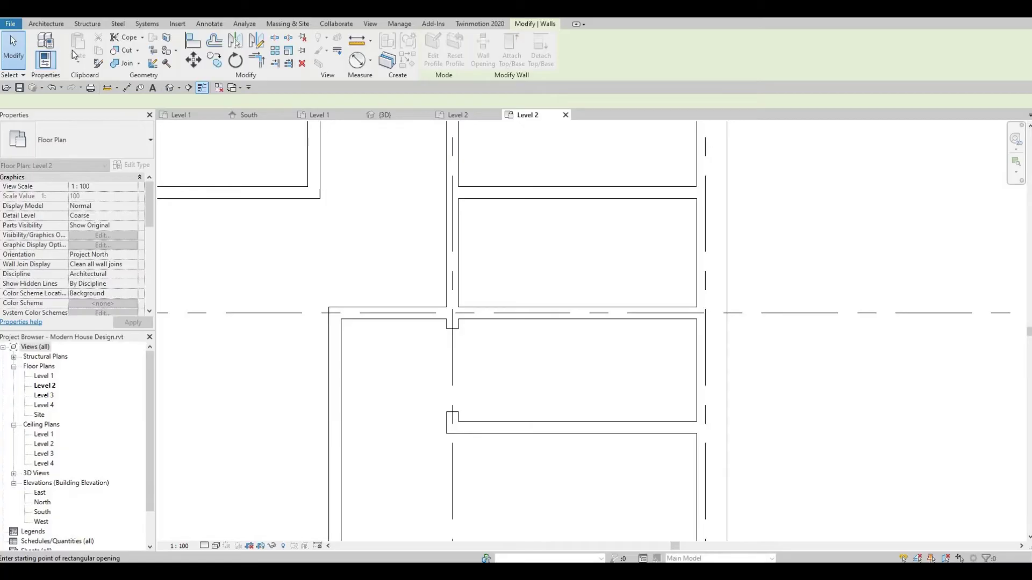
Step: Start the Door tool with the Apartment_Bedroom_Door_15894 1000mm x 2200mm type
left_click(52, 22)
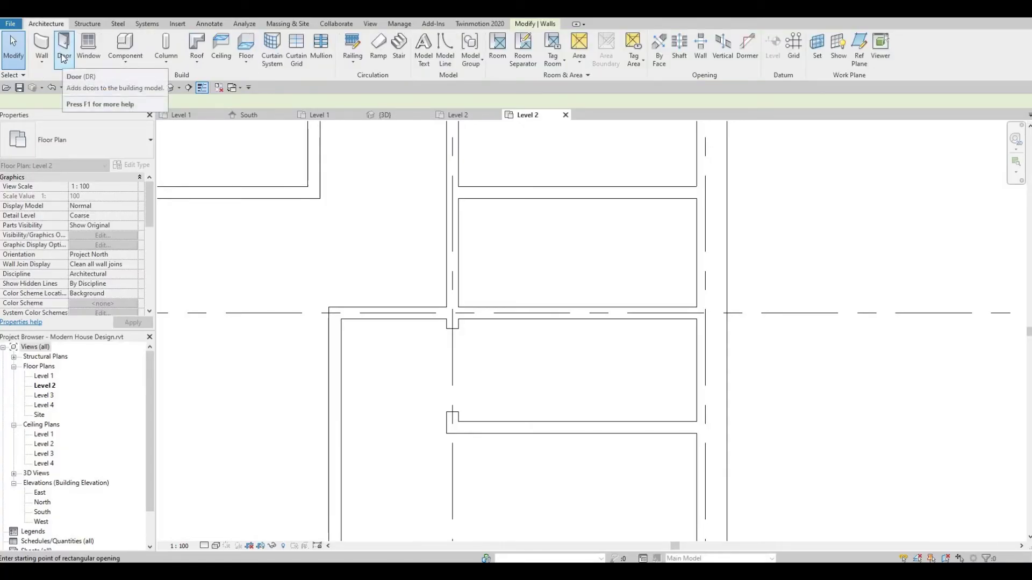
left_click(64, 55)
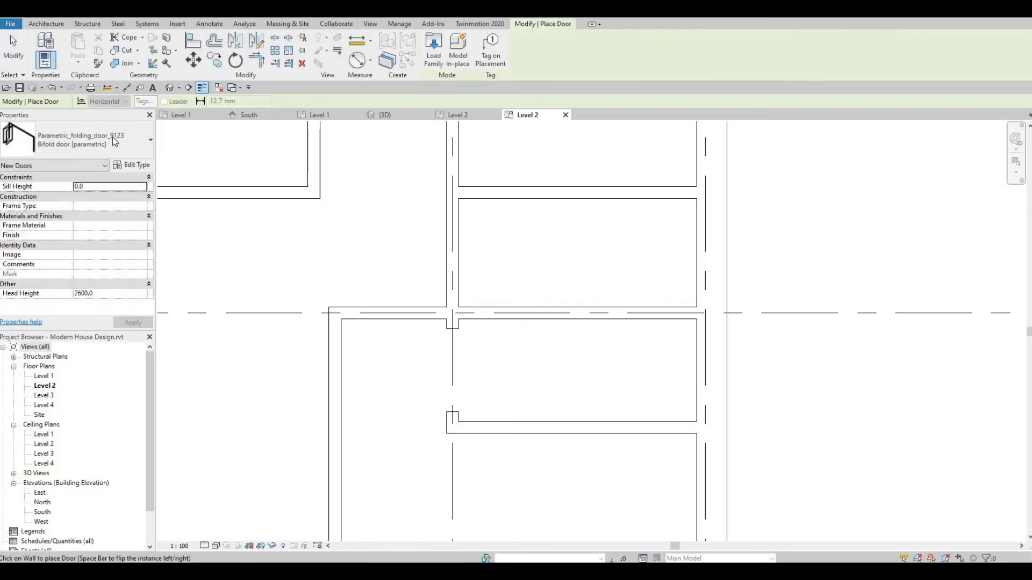
left_click(115, 150)
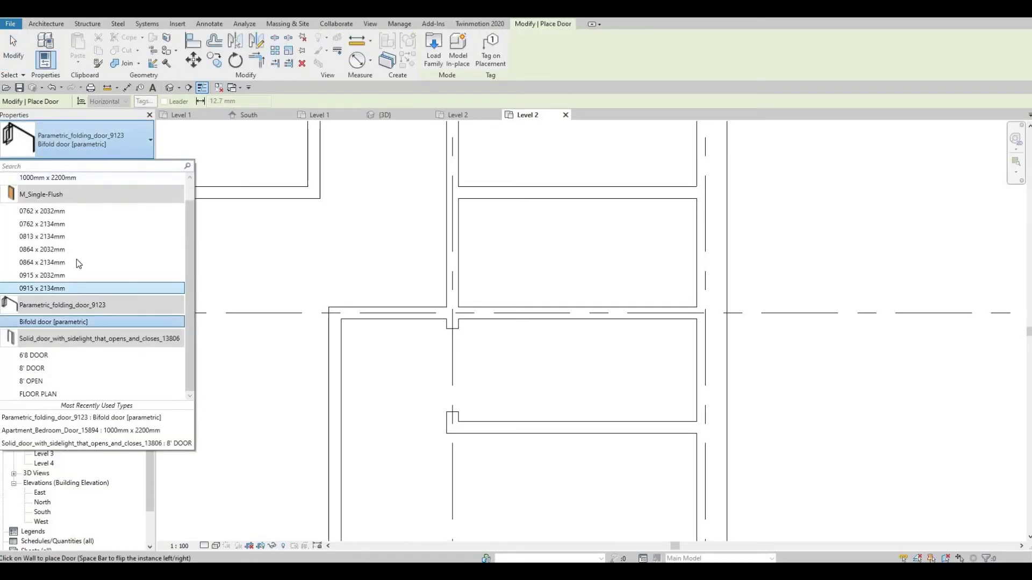
scroll(76, 259, "up", 1)
left_click(56, 200)
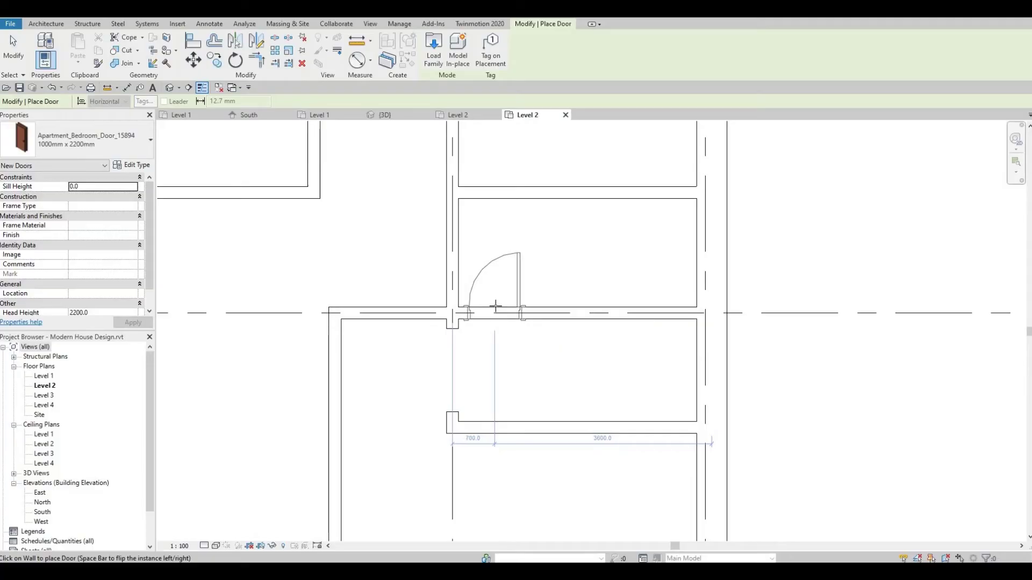
Step: Place three bedroom doors, with flipped hinges as needed, in the interior walls between grids B and C
key("space")
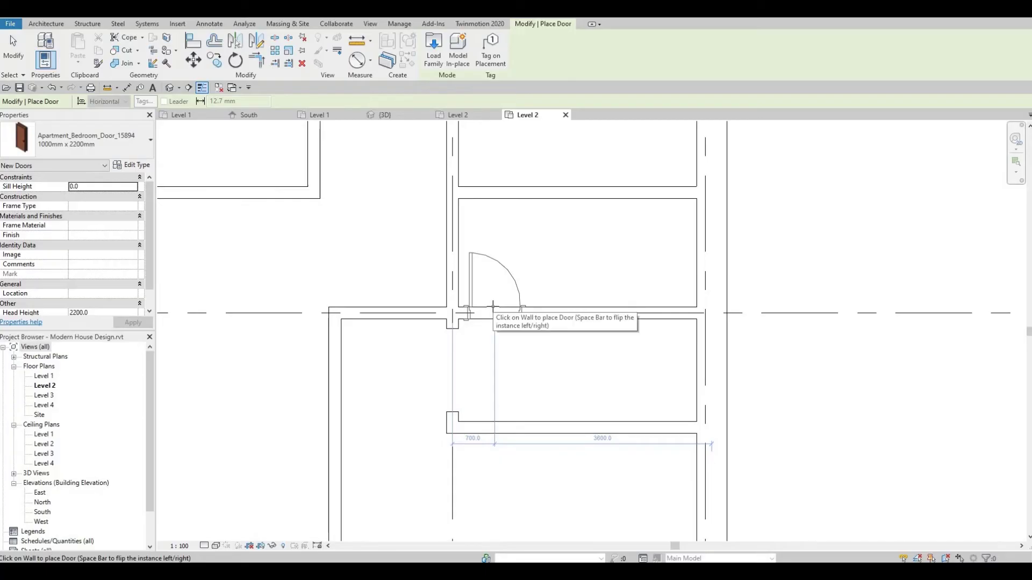
left_click(492, 306)
scroll(490, 270, "down", 2)
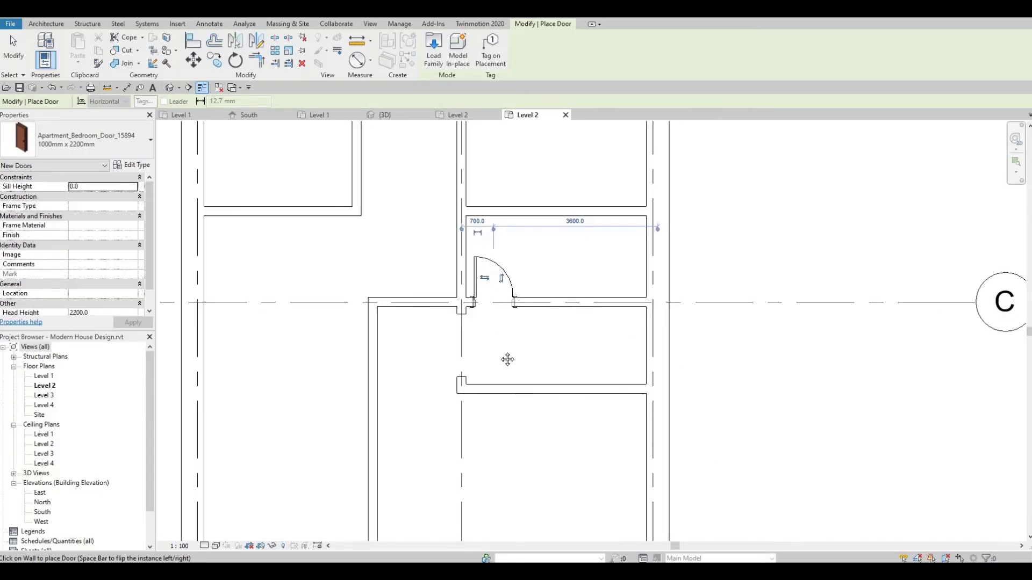
middle_click_drag(501, 172, 497, 458)
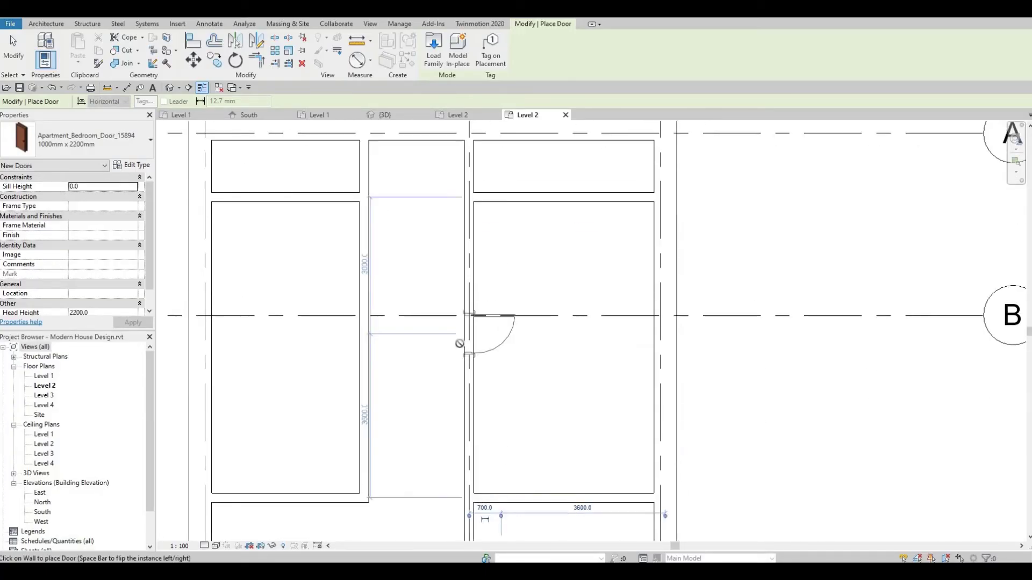
middle_click_drag(472, 322, 504, 288)
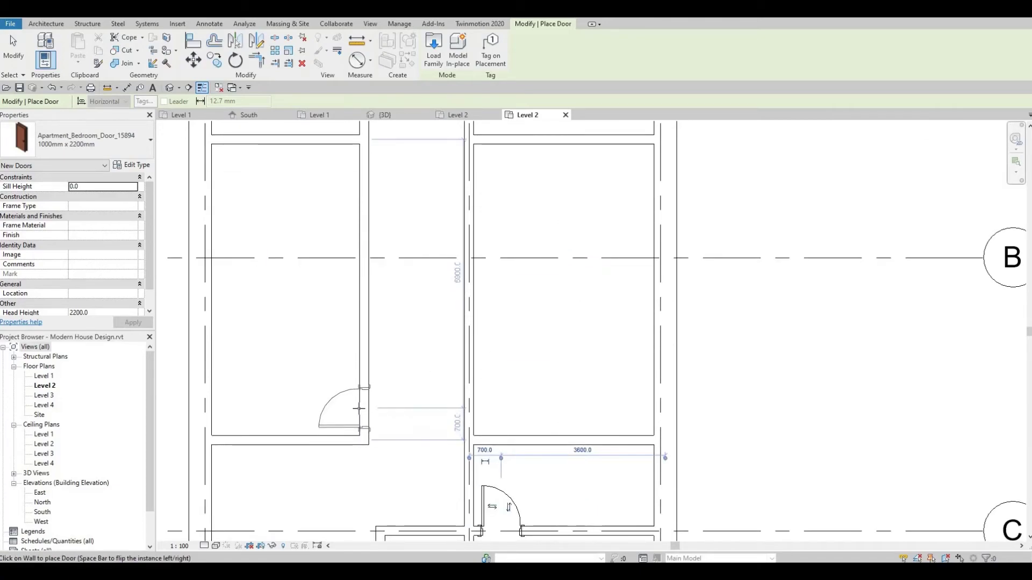
left_click(489, 406)
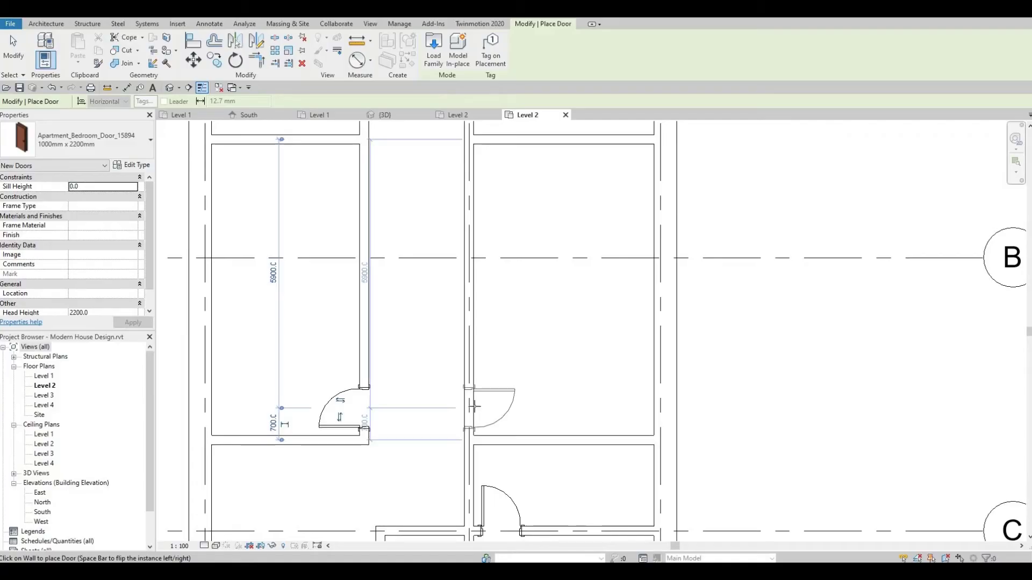
key("space")
left_click(494, 396)
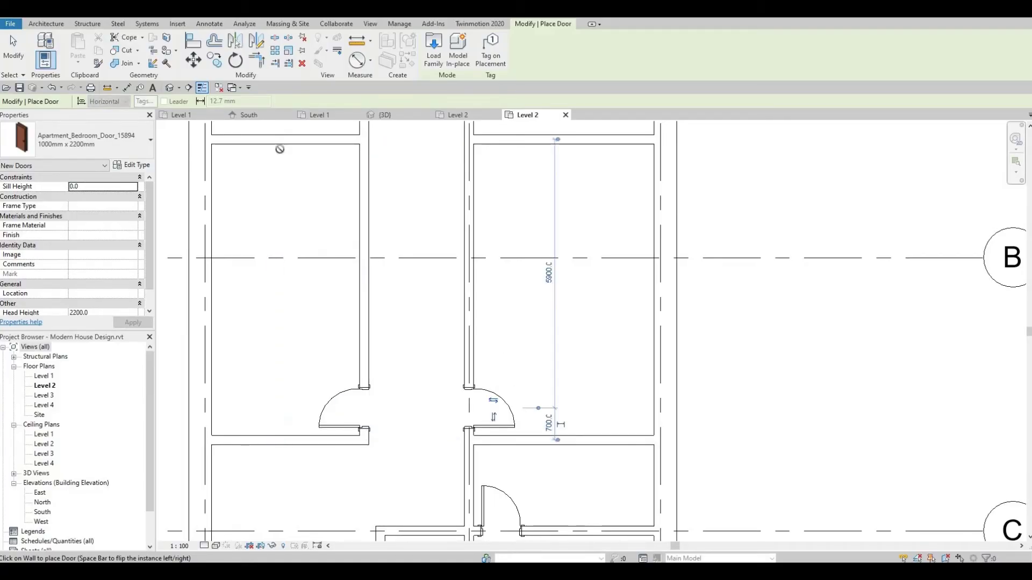
key("Escape")
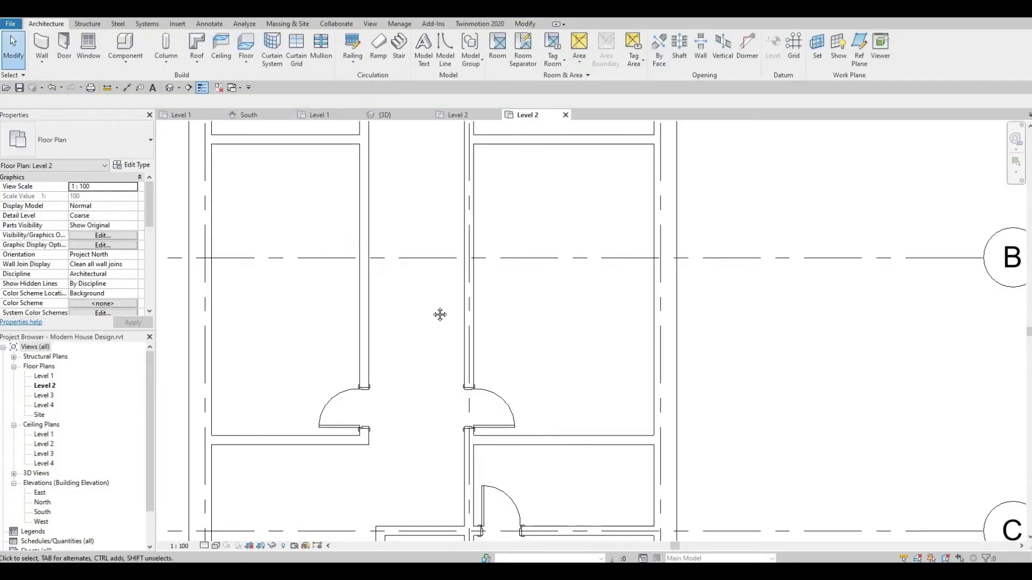
Step: Draw a 2200 mm Interior Wall 1 across the corridor along grid B with Create Similar
middle_click_drag(437, 314, 414, 428)
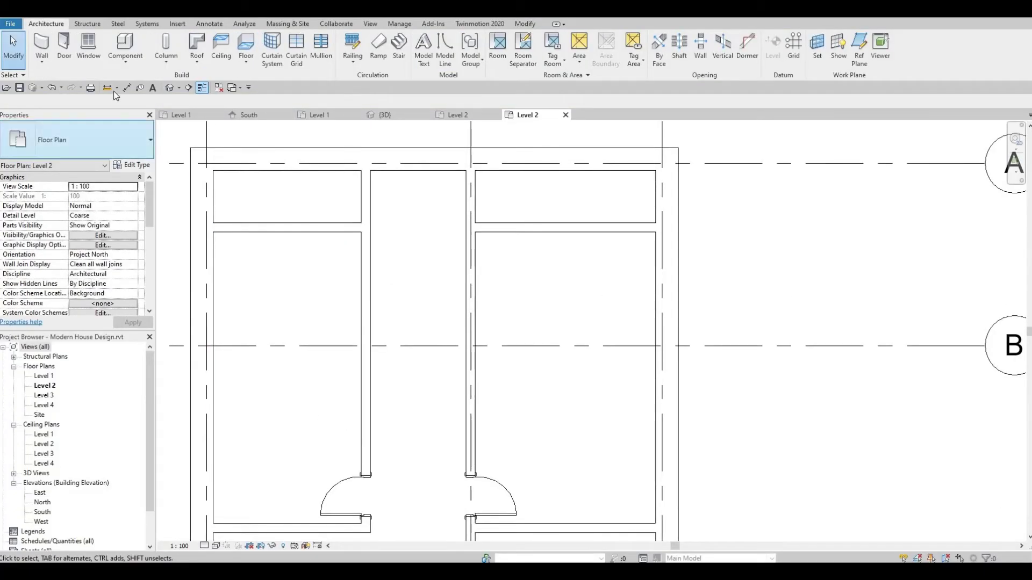
left_click(366, 291)
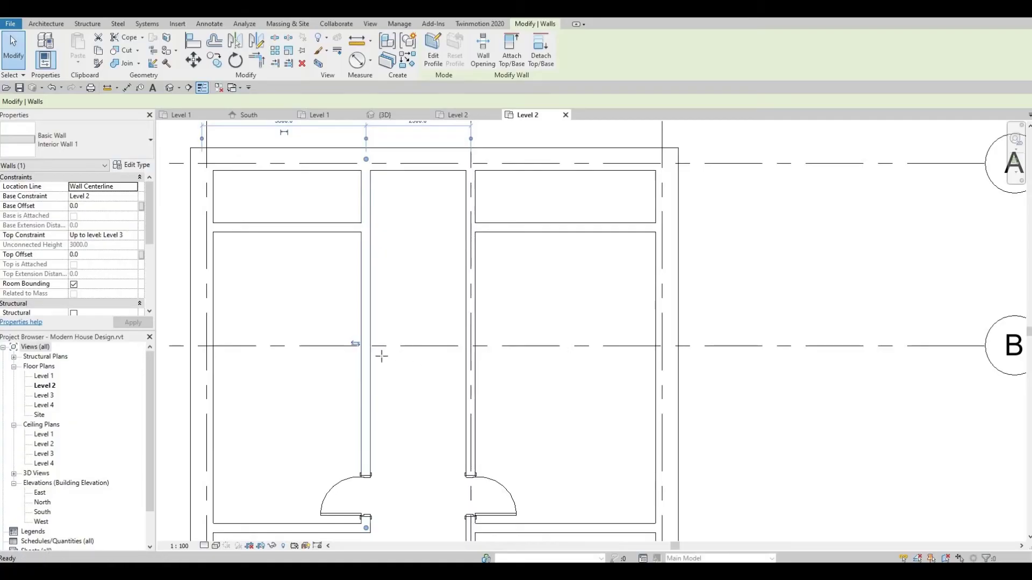
key("w")
key("a")
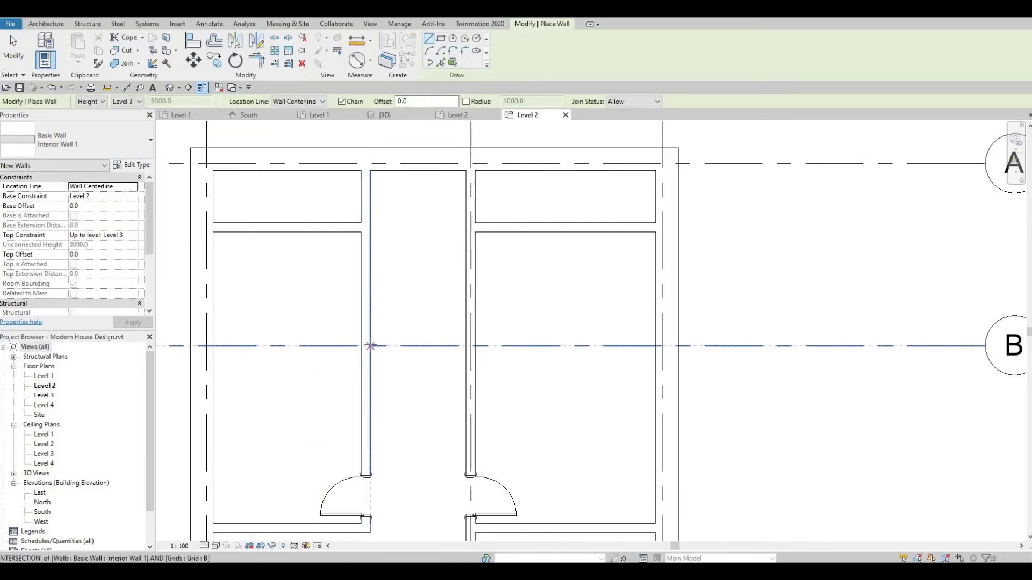
left_click(371, 346)
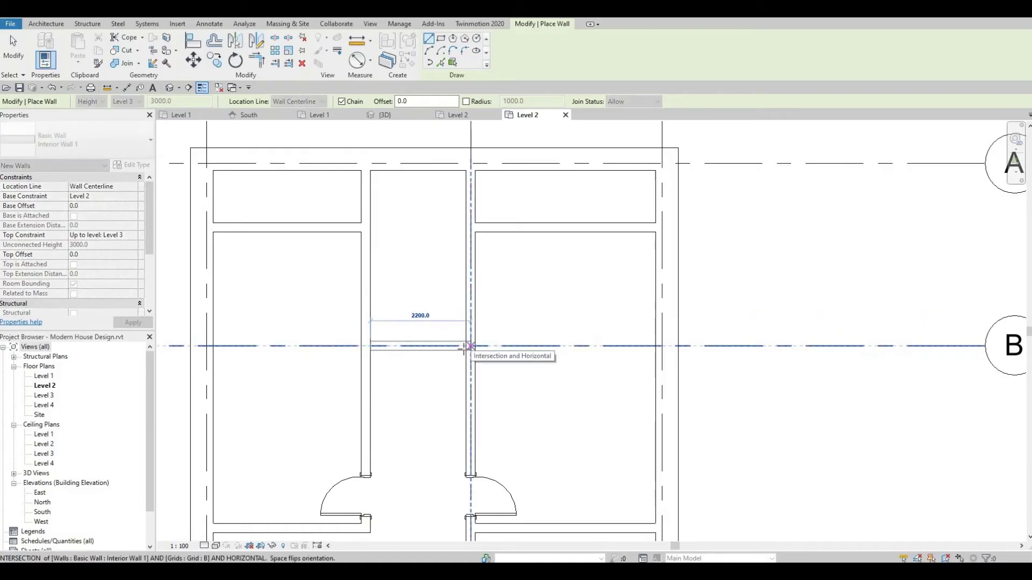
left_click(465, 347)
key("Escape")
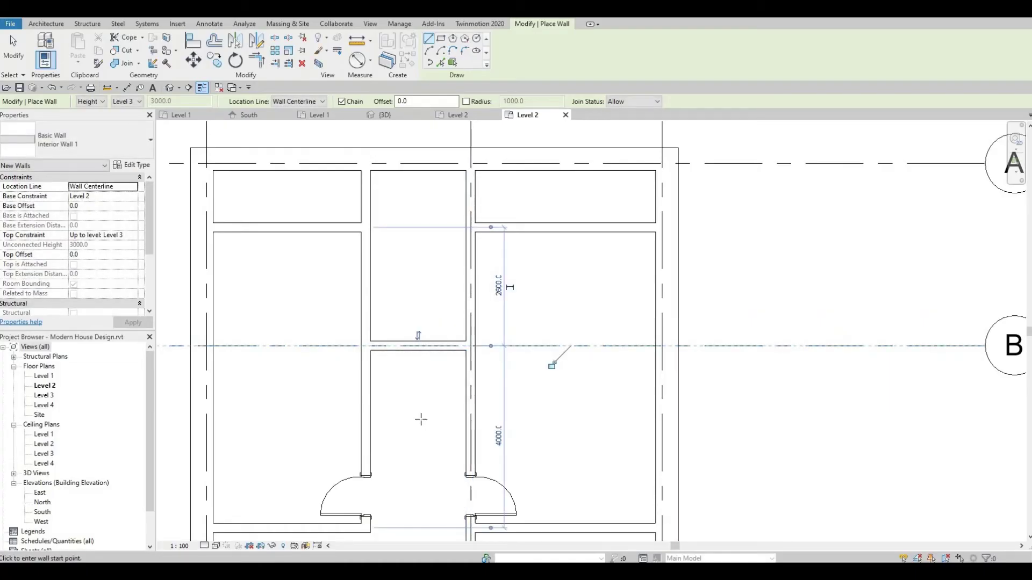
left_click(41, 24)
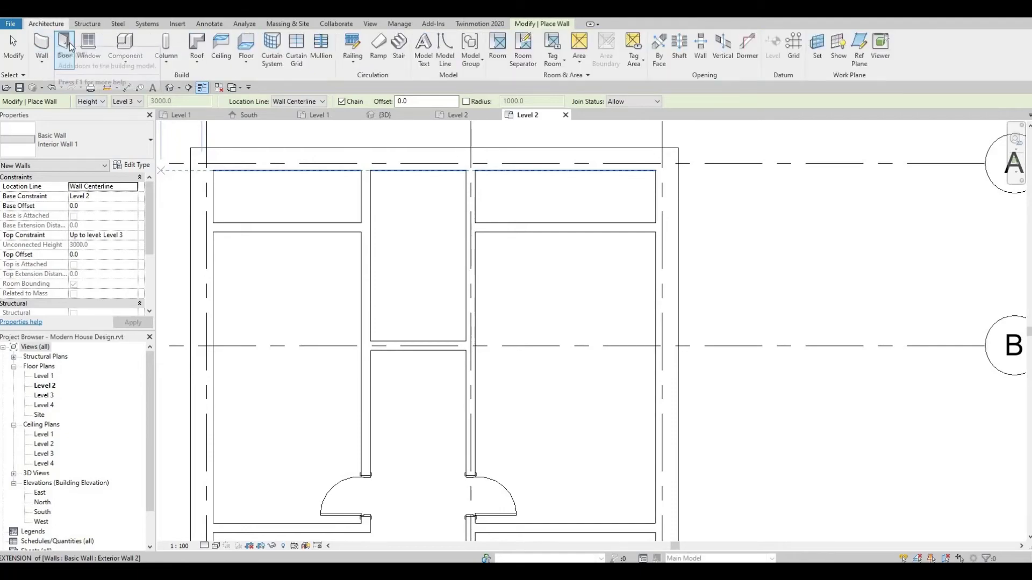
Step: Place an Apartment_Bedroom_Door 1000 x 2200 in the new corridor wall at grid B
left_click(68, 46)
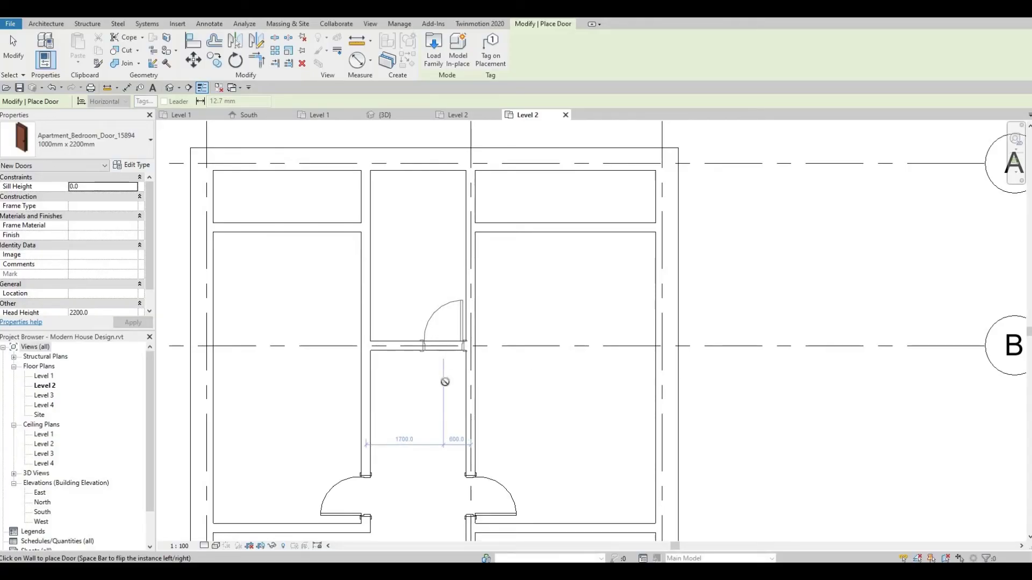
left_click(444, 376)
scroll(434, 425, "down", 4)
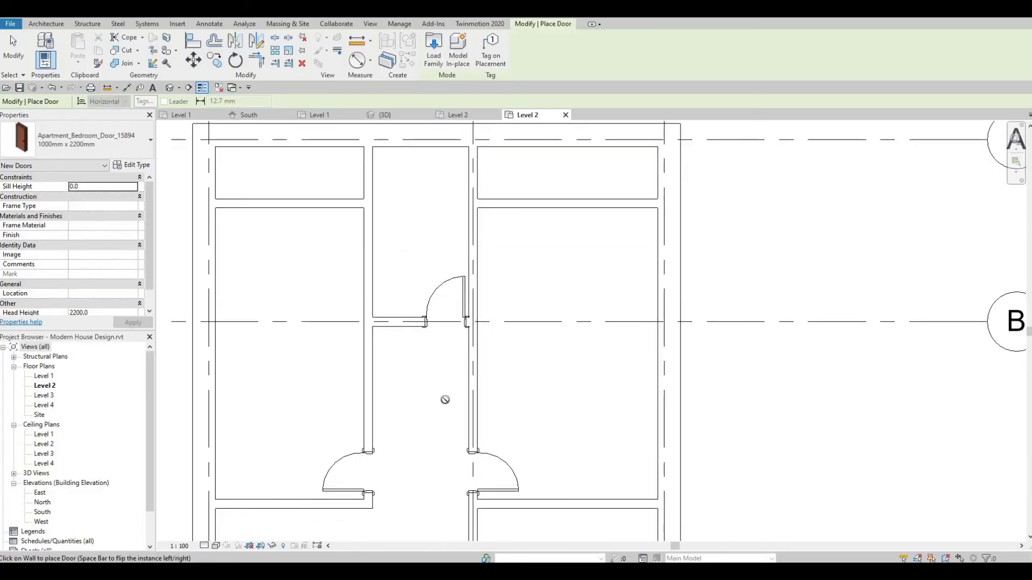
key("Escape")
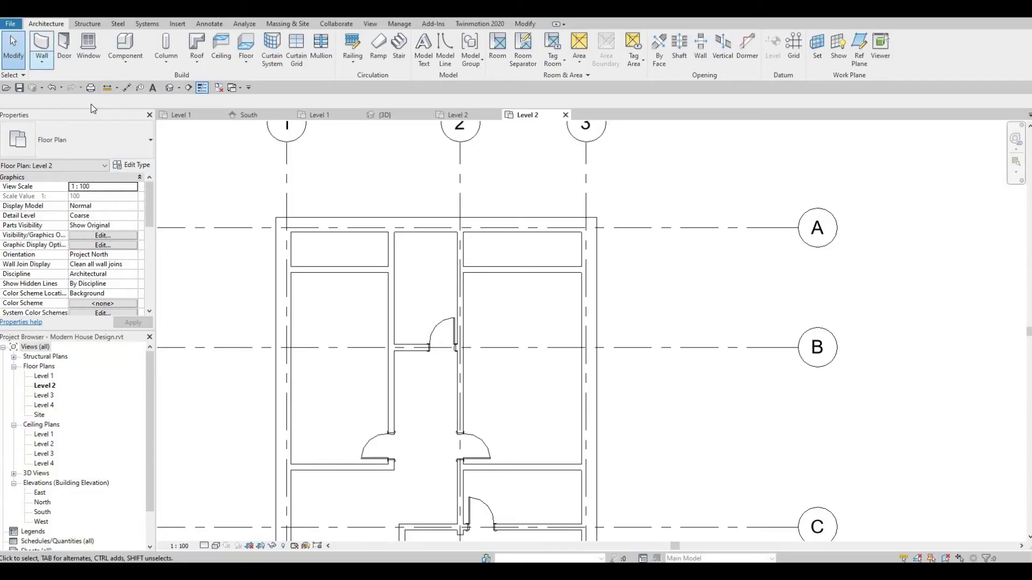
Step: Start drawing walls with the Curtain Wall type
left_click(42, 62)
key("Escape")
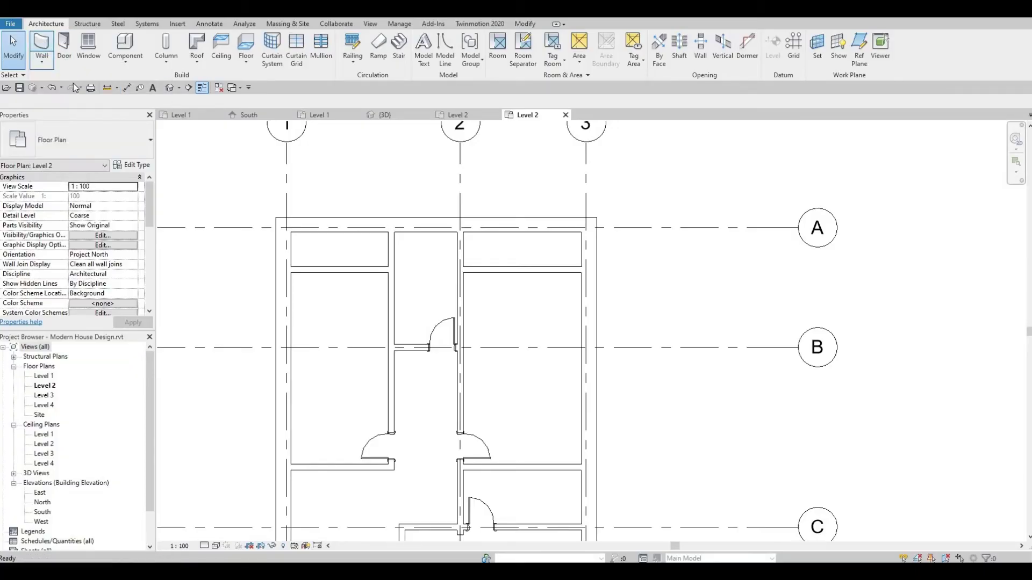
left_click(42, 45)
left_click(81, 140)
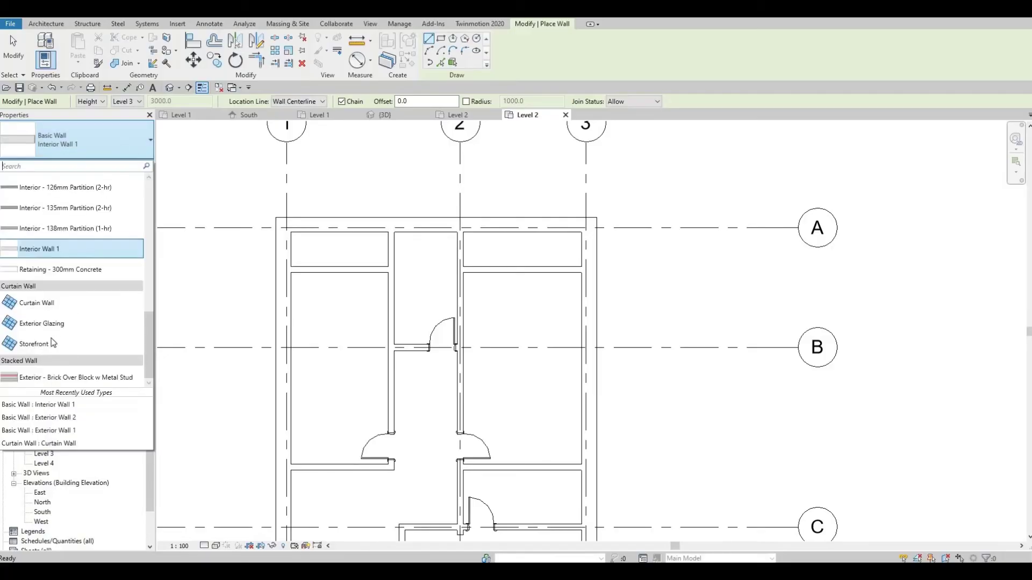
left_click(79, 303)
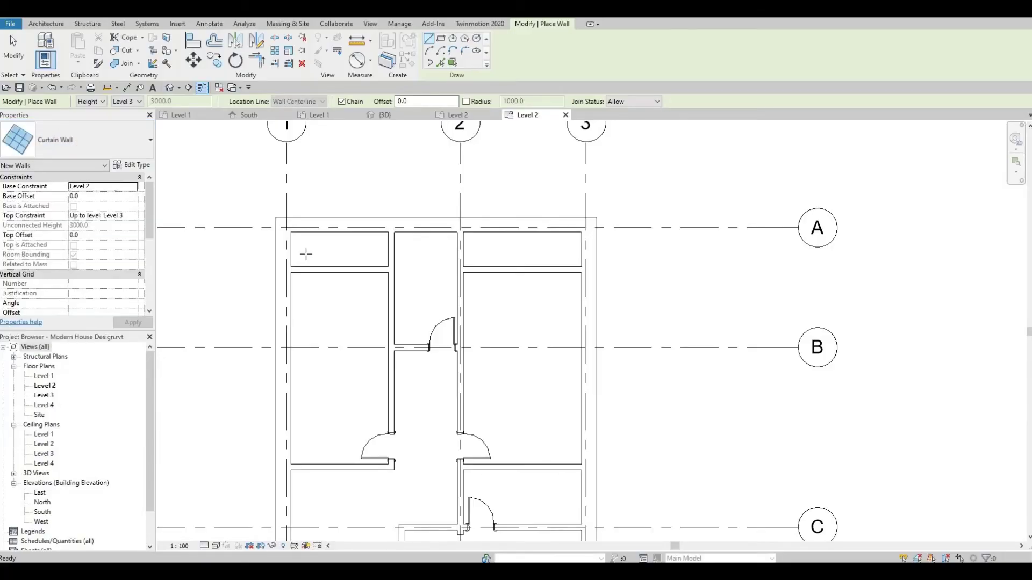
scroll(312, 263, "up", 4)
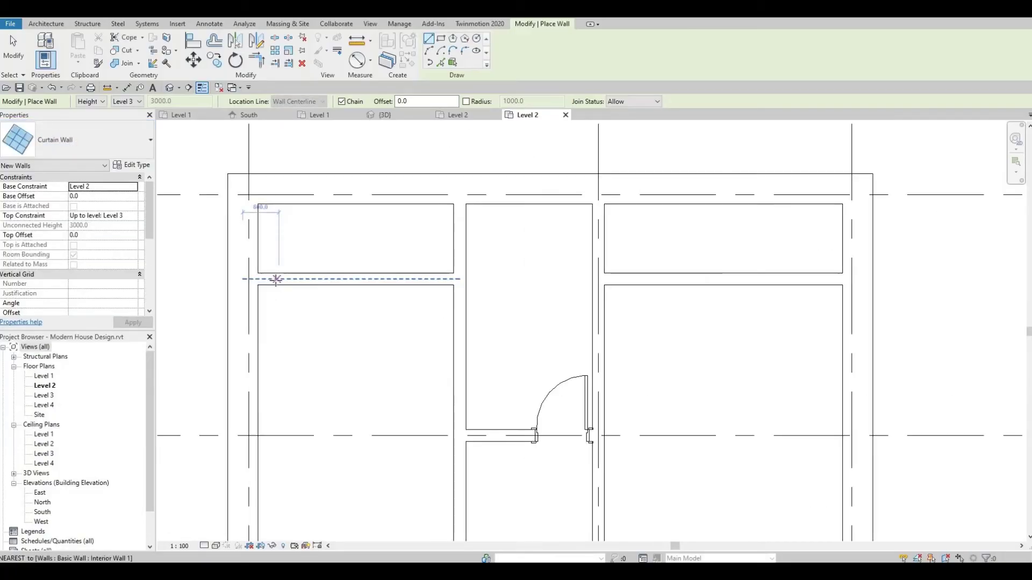
Step: Draw a 2600 mm curtain wall on the left bay's interior wall and a 3500 mm one on the right
left_click(274, 279)
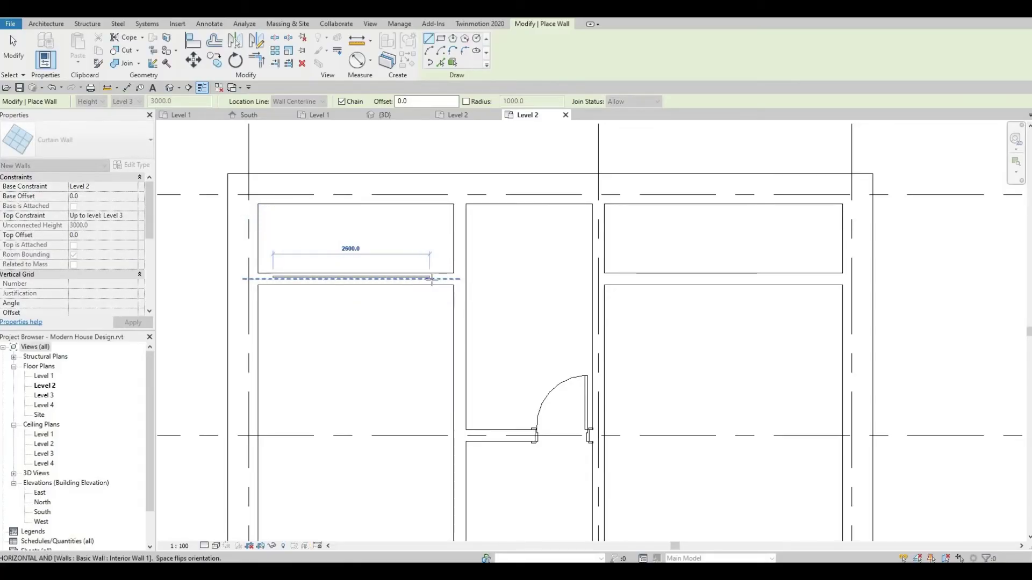
left_click(432, 279)
key("Escape")
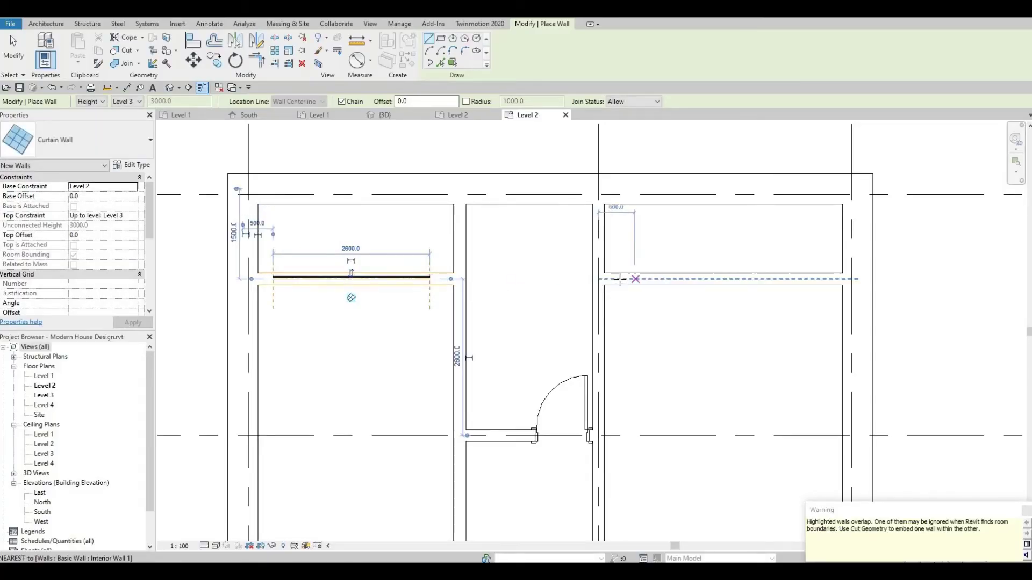
left_click(618, 279)
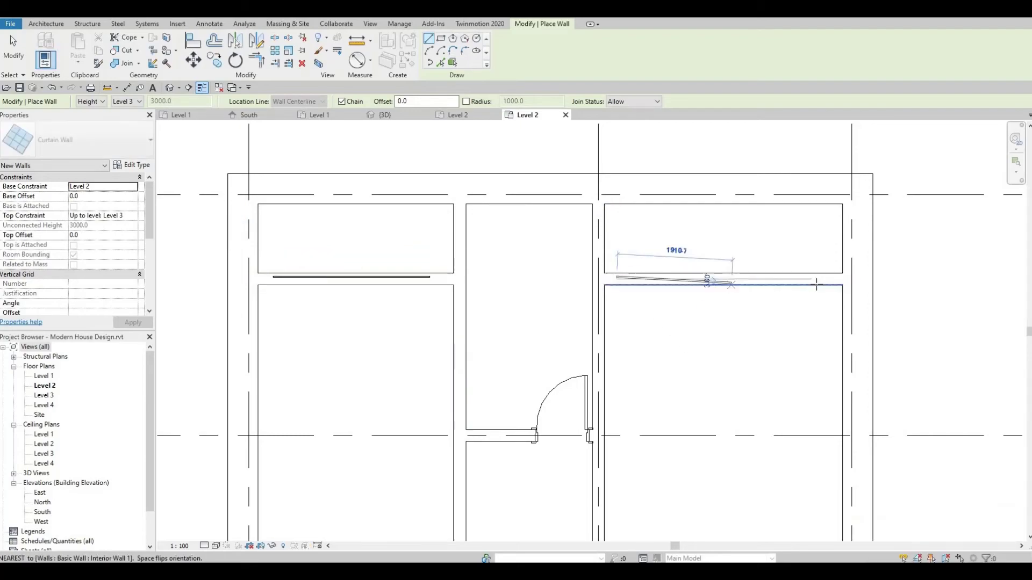
left_click(827, 279)
key("Escape")
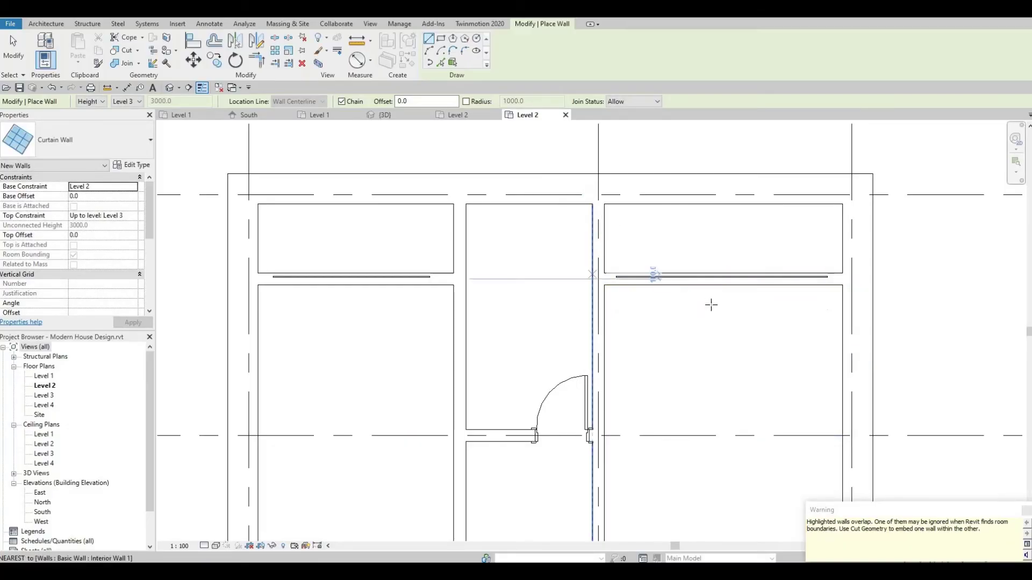
key("Escape")
left_click(698, 282)
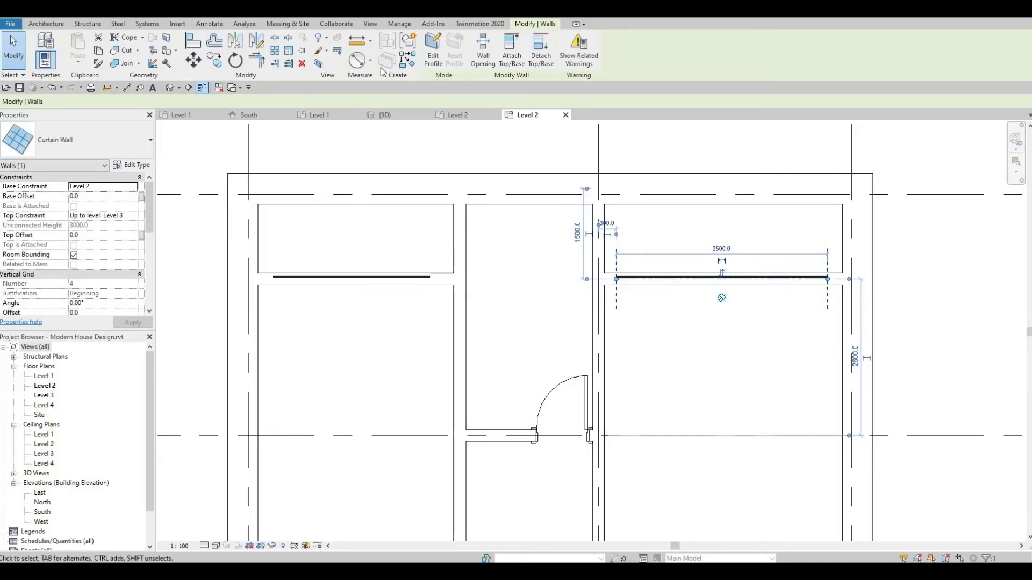
Step: Use Cut Geometry to embed the right and left curtain walls into their interior walls
left_click(126, 63)
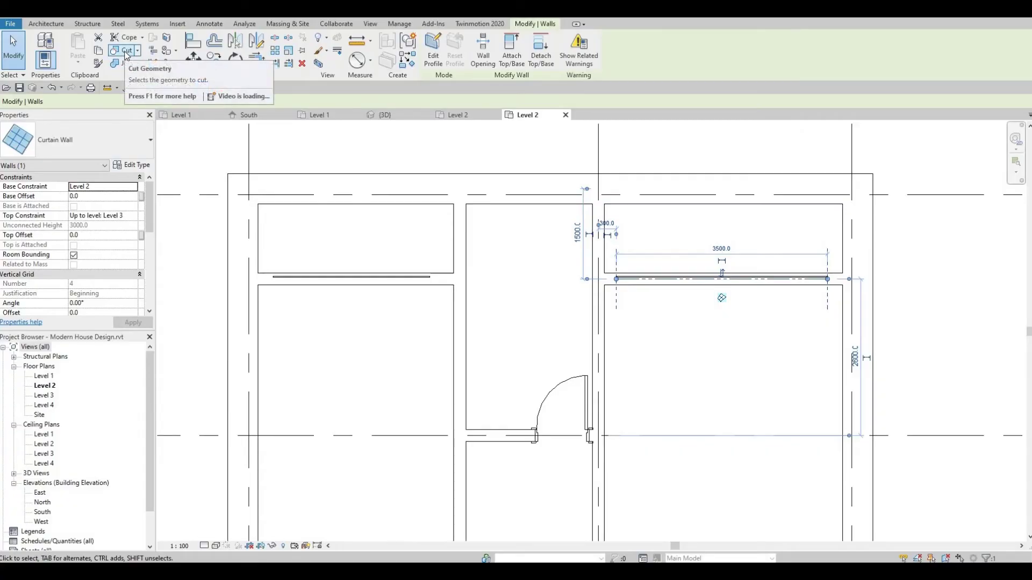
left_click(126, 52)
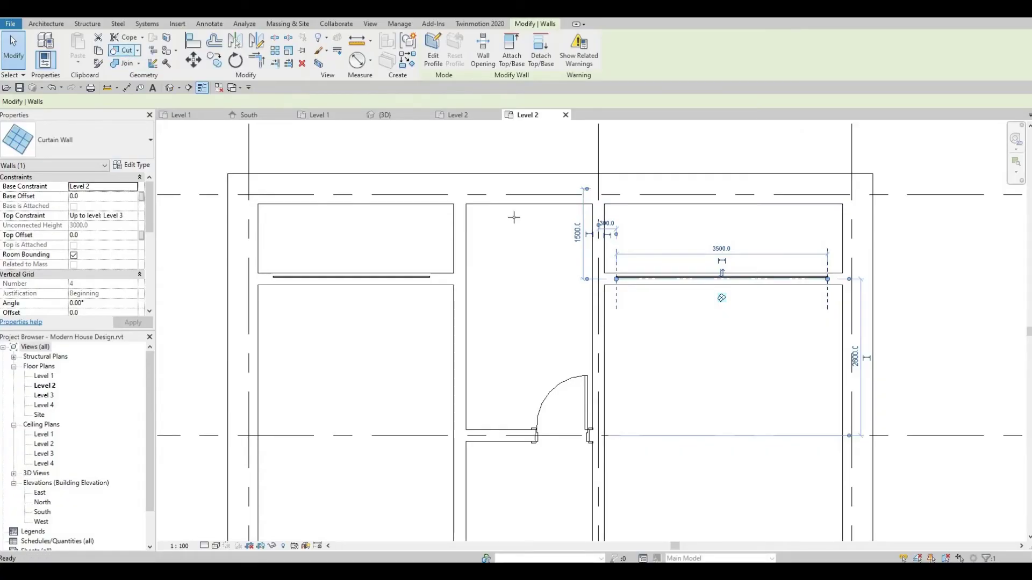
left_click(622, 286)
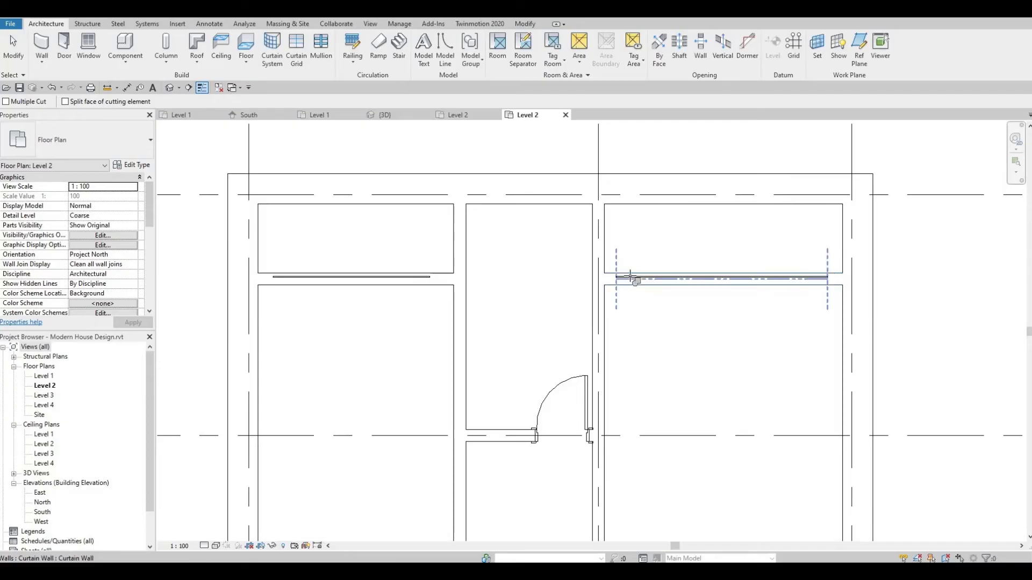
left_click(518, 310)
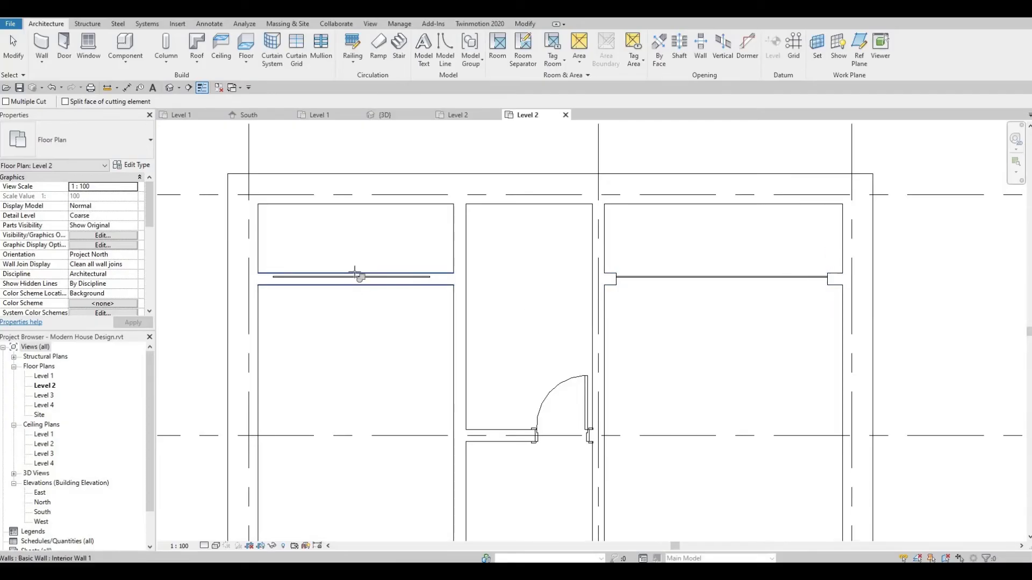
left_click(355, 274)
left_click(348, 277)
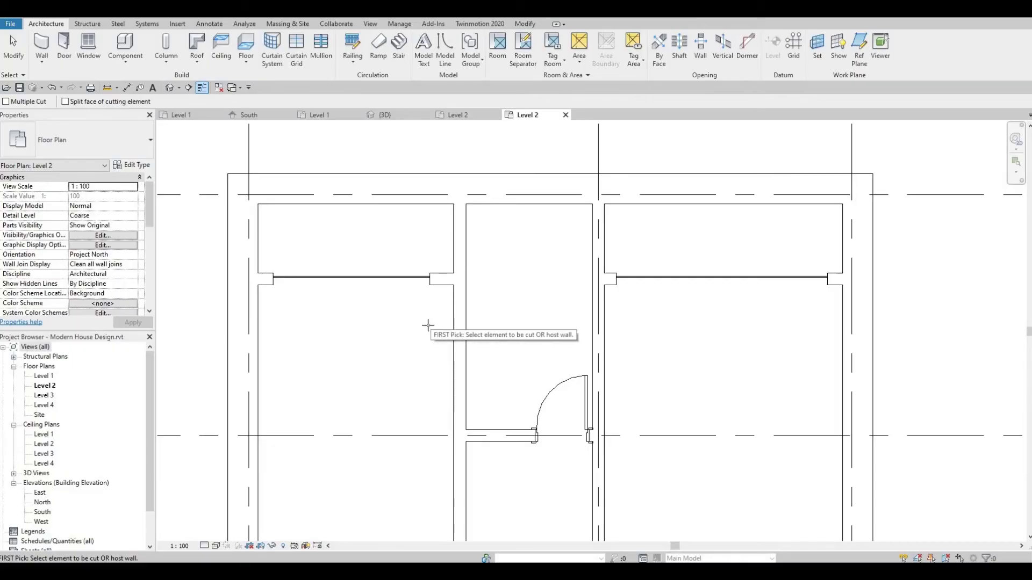
key("Escape")
middle_click_drag(411, 392, 427, 348)
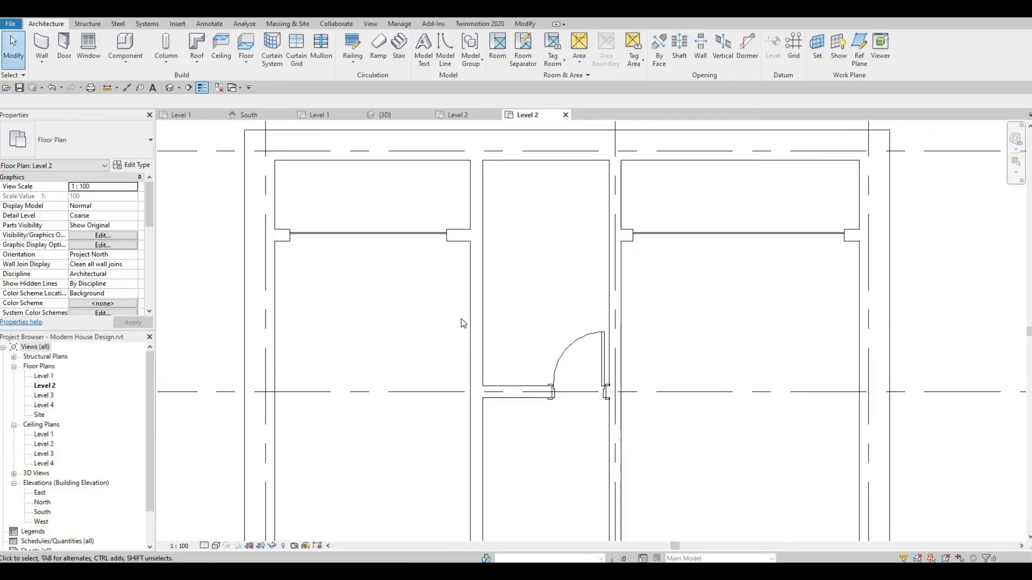
Step: Use Create Similar (CS) on the curtain wall to draw an 1100 mm segment on the left exterior wall
left_click(81, 54)
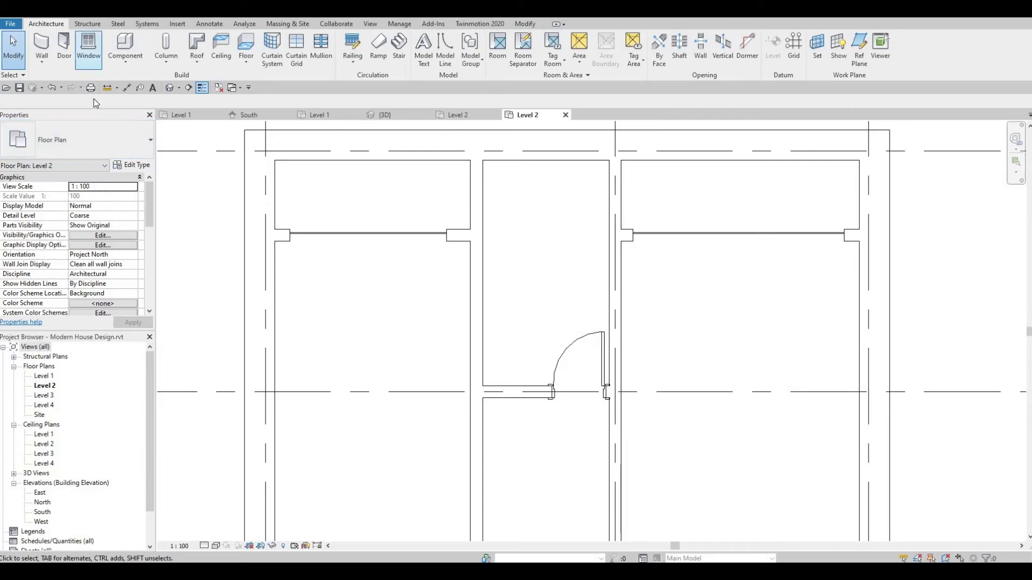
left_click(229, 210)
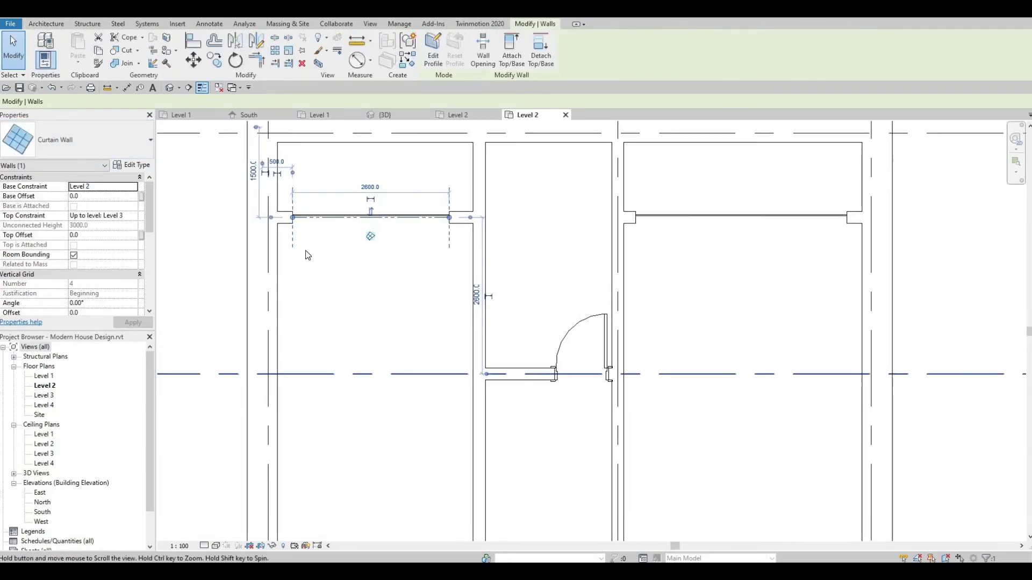
scroll(289, 285, "down", 2)
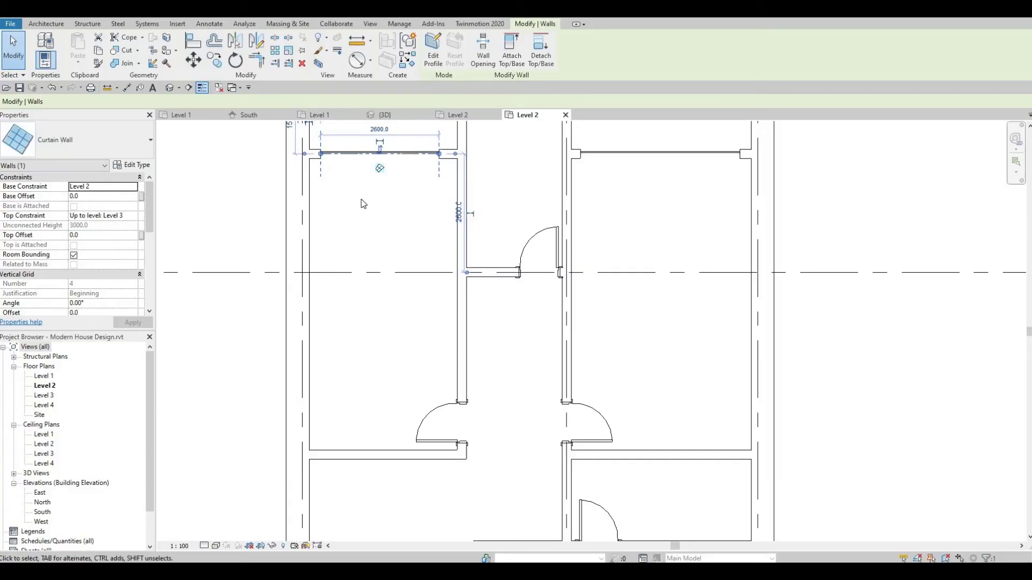
key("c")
key("s")
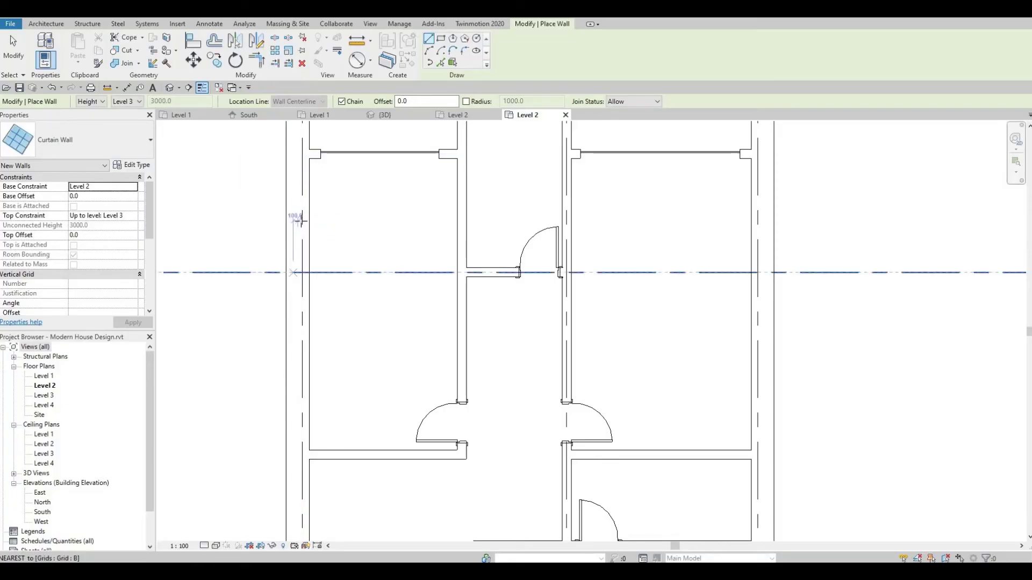
left_click(298, 194)
left_click(299, 246)
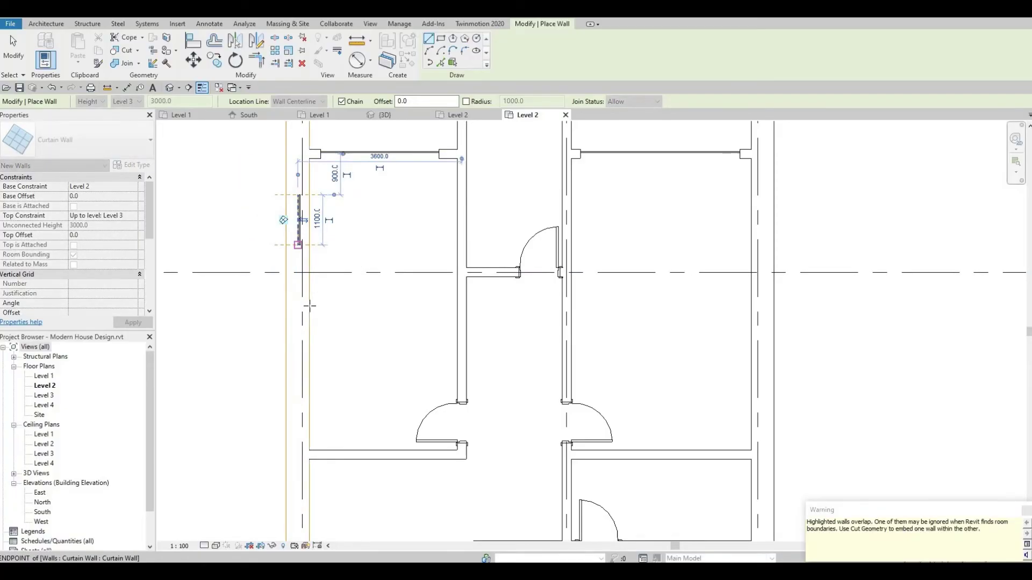
left_click(298, 363)
key("Escape")
key("Escape")
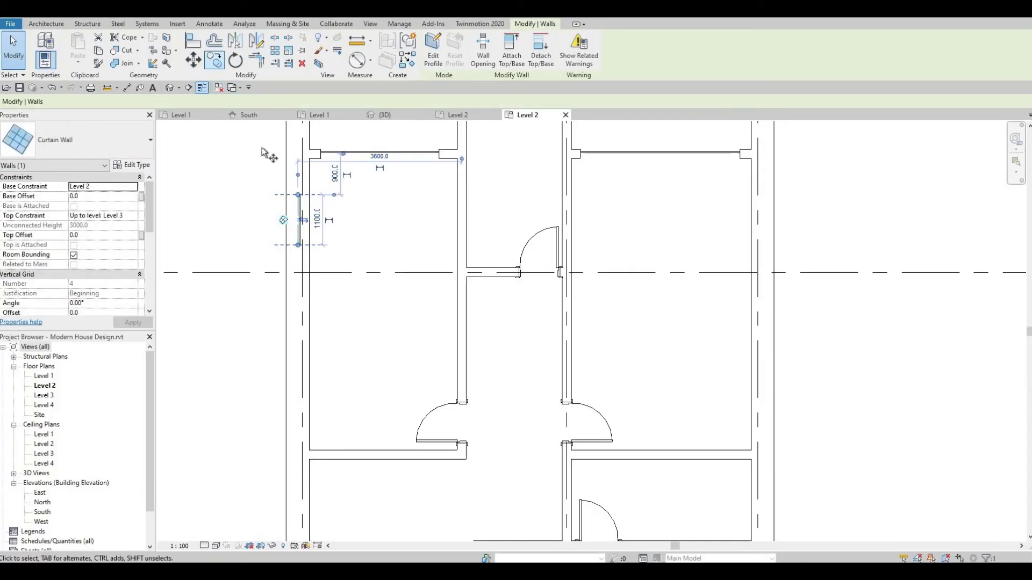
Step: Copy the 1100 mm curtain wall 3100 mm down the wall, then select both windows
key("c")
key("o")
left_click(297, 214)
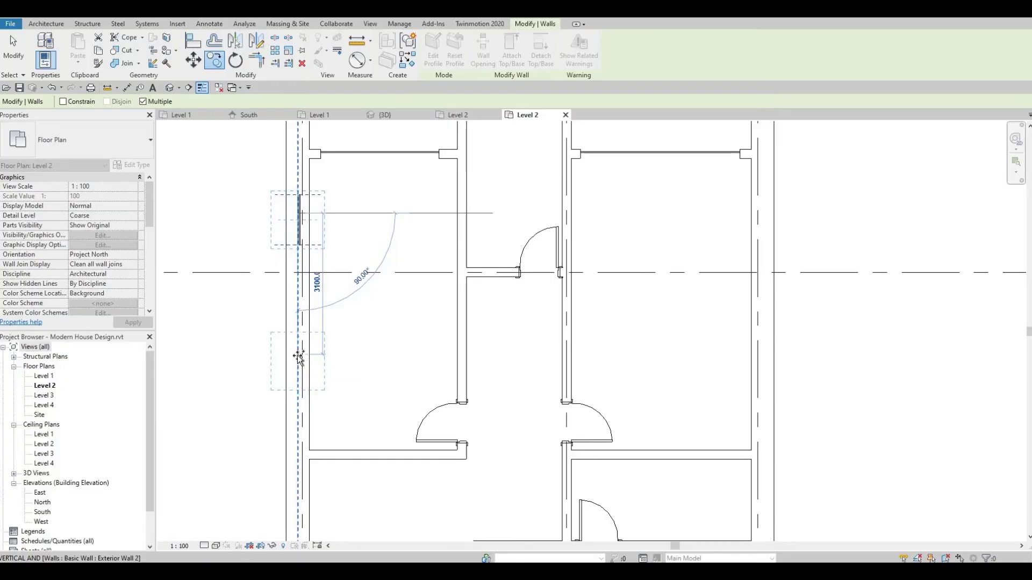
left_click(298, 358)
key("Escape")
key("Escape")
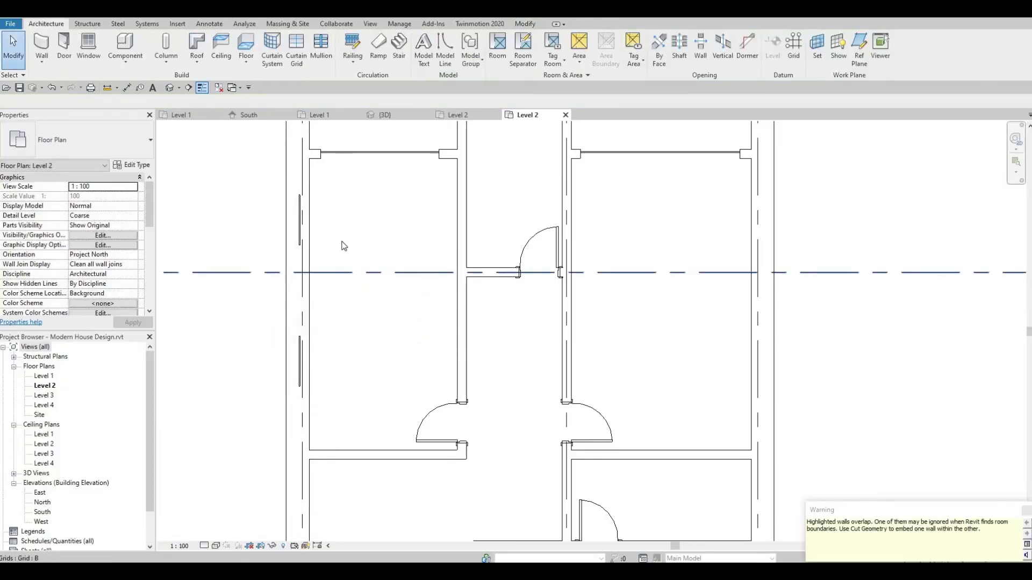
left_click(299, 213)
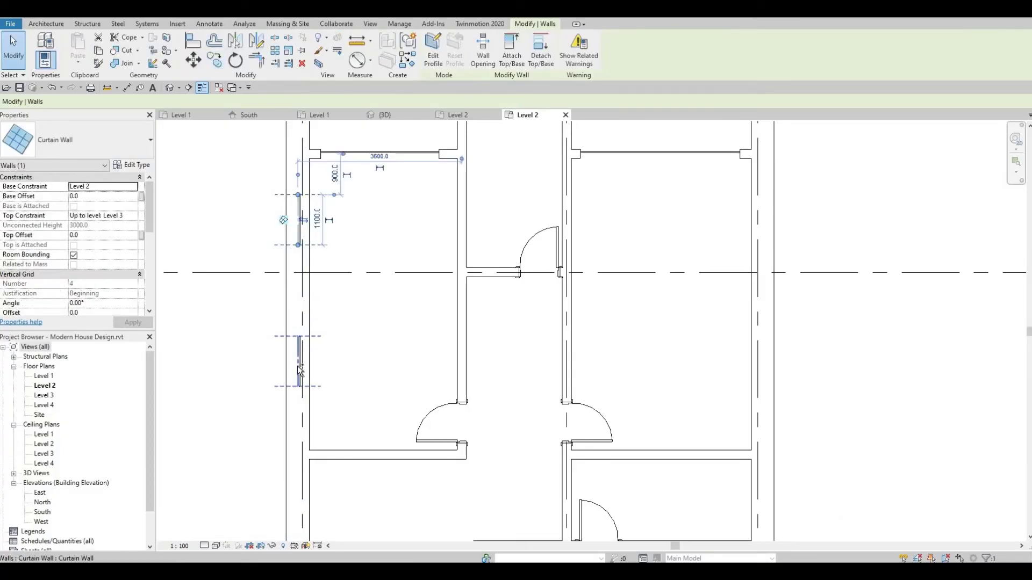
left_click(298, 366, "ctrl")
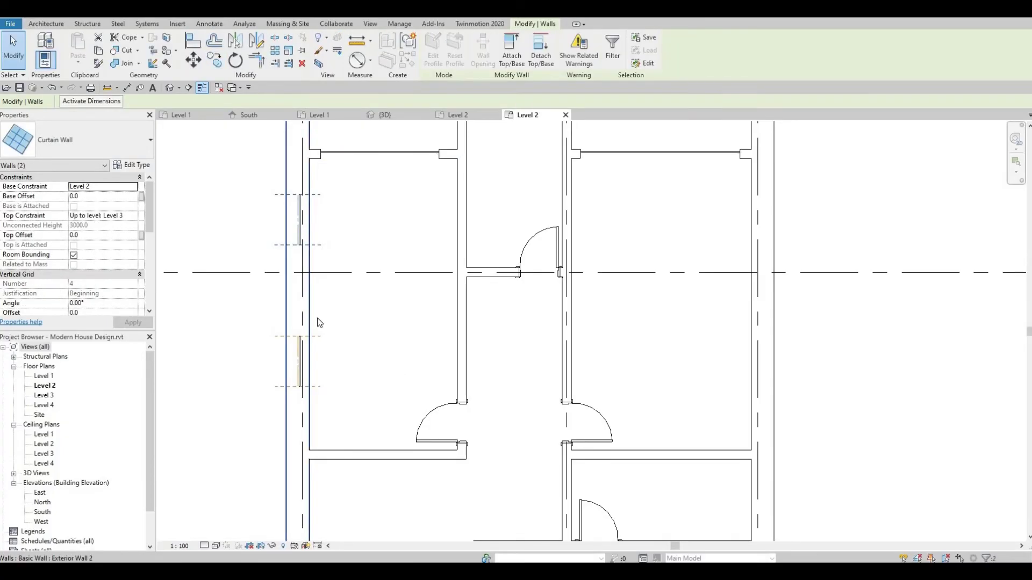
Step: Mirror both curtain walls across a vertical axis drawn at the interior wall's midpoint
key("Escape")
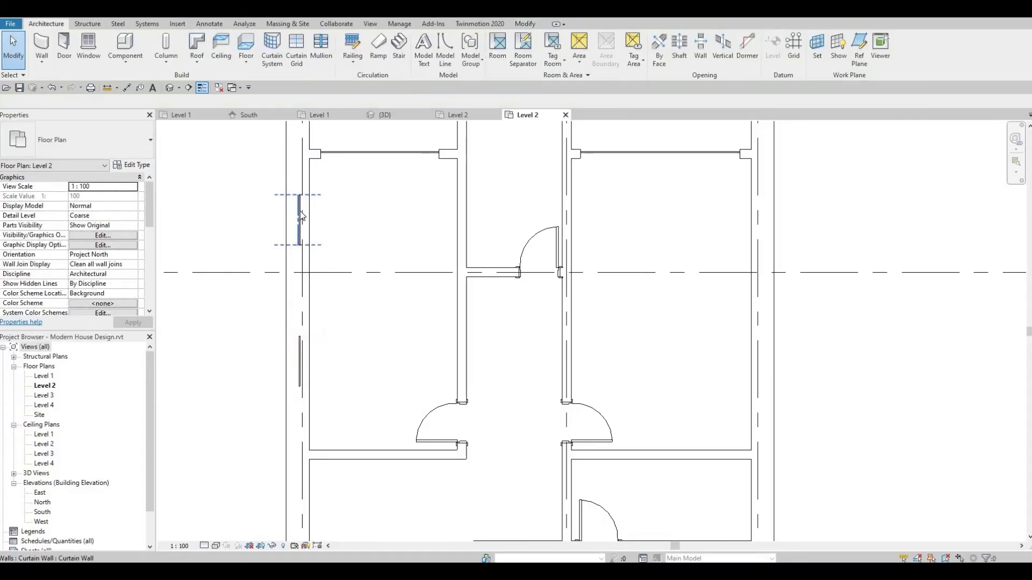
left_click(300, 236)
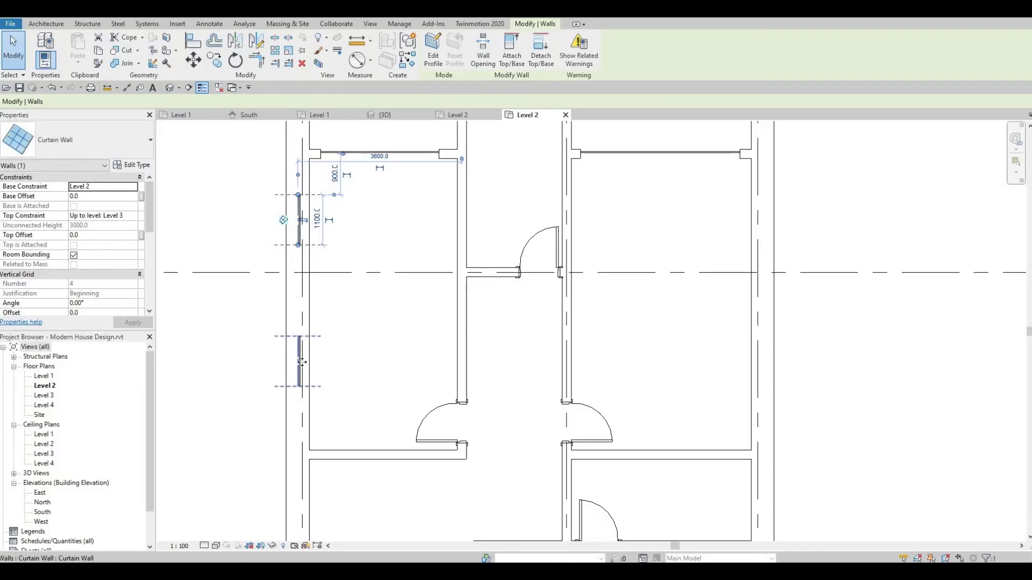
left_click(296, 362, "ctrl")
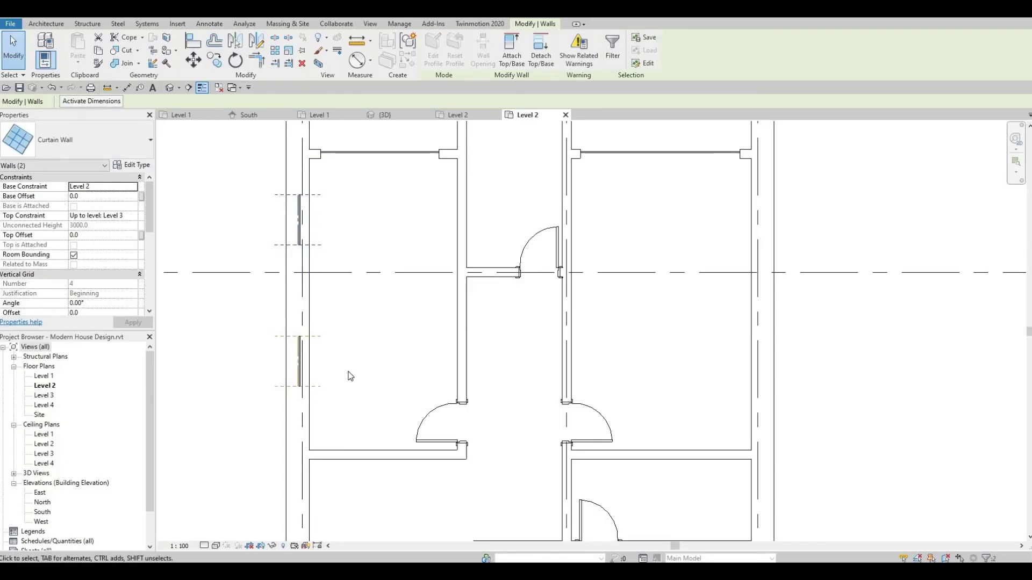
scroll(434, 282, "down", 3)
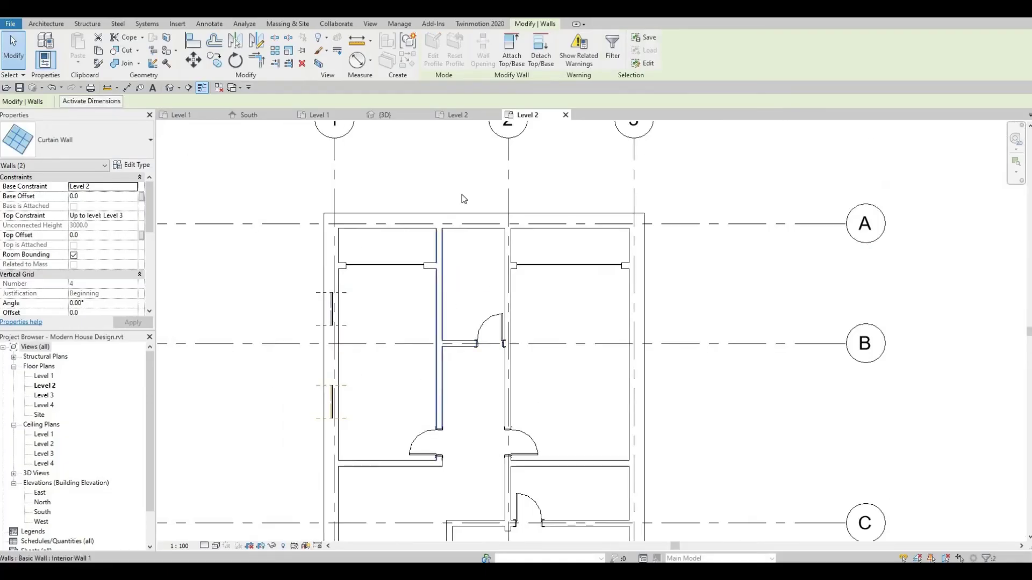
left_click(257, 43)
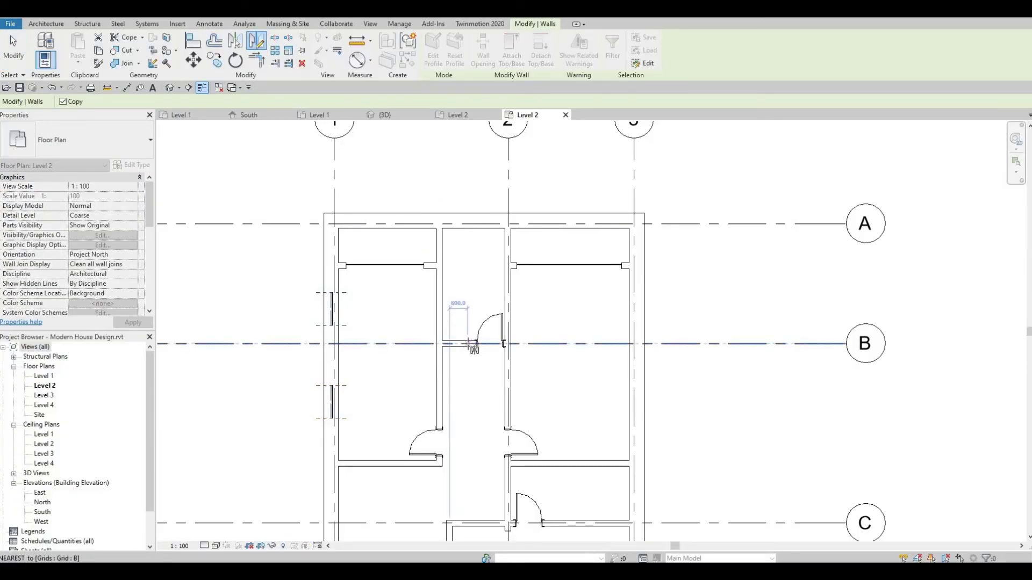
left_click(476, 280)
left_click(478, 282)
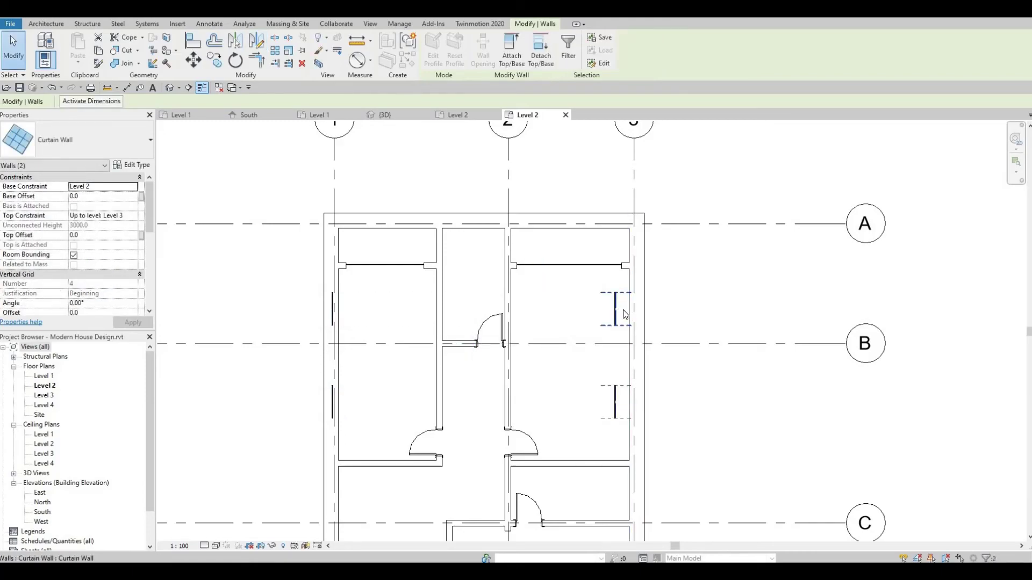
Step: Move the mirrored curtain walls (MV) onto the right room's east exterior wall
scroll(625, 315, "up", 2)
left_click(602, 422, "shift")
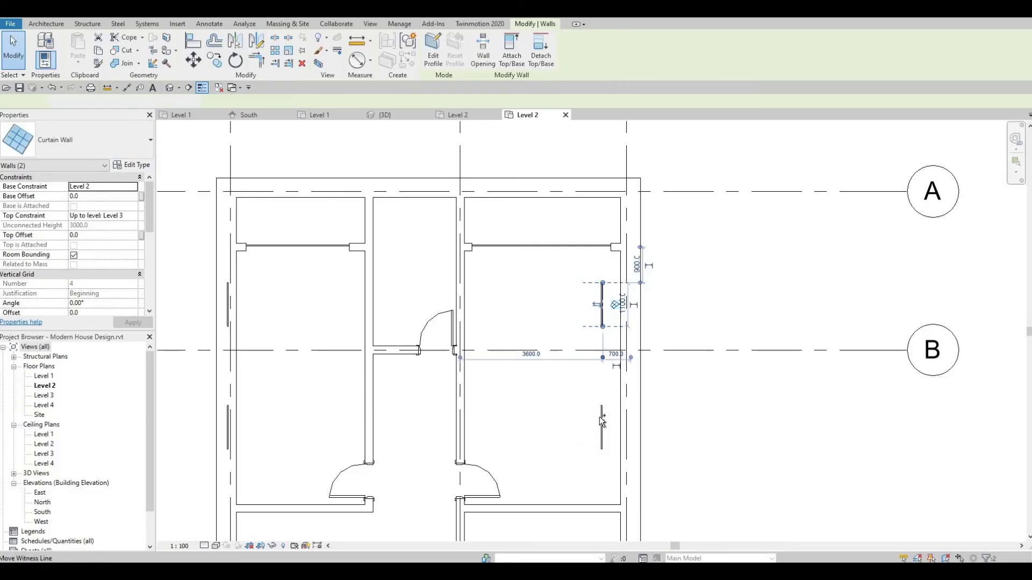
left_click(599, 416, "ctrl")
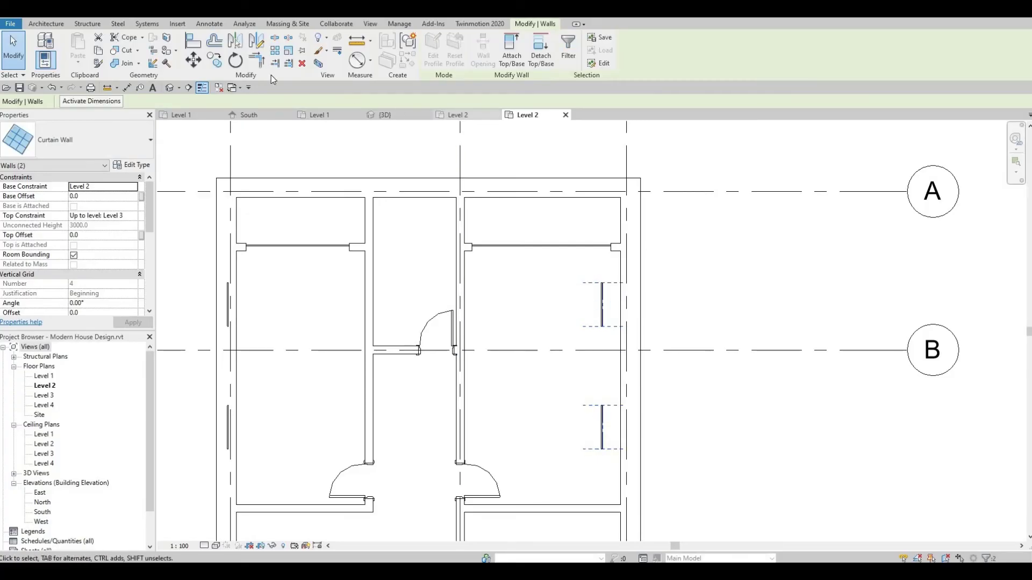
key("m")
key("v")
left_click(603, 304)
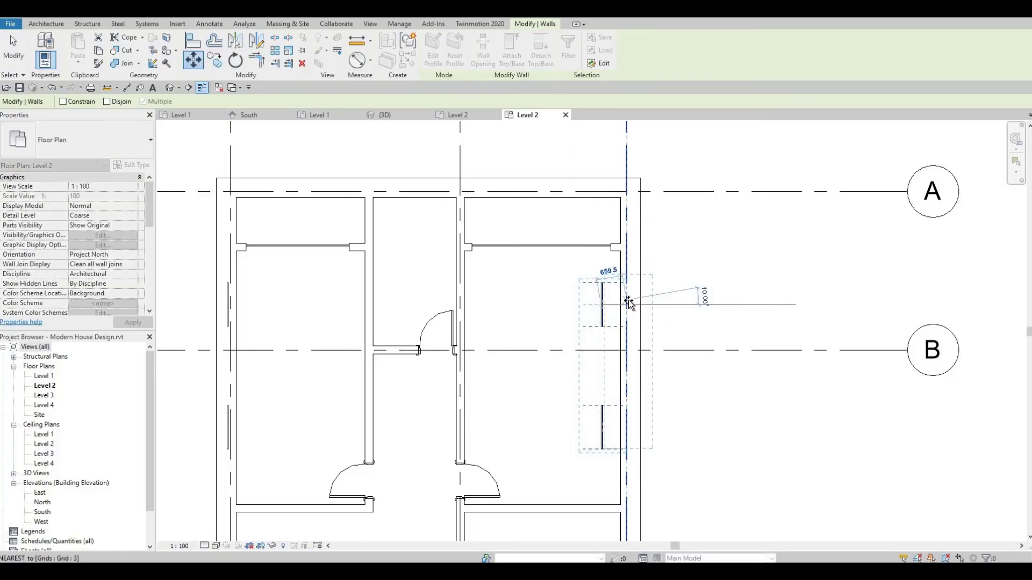
left_click(630, 305)
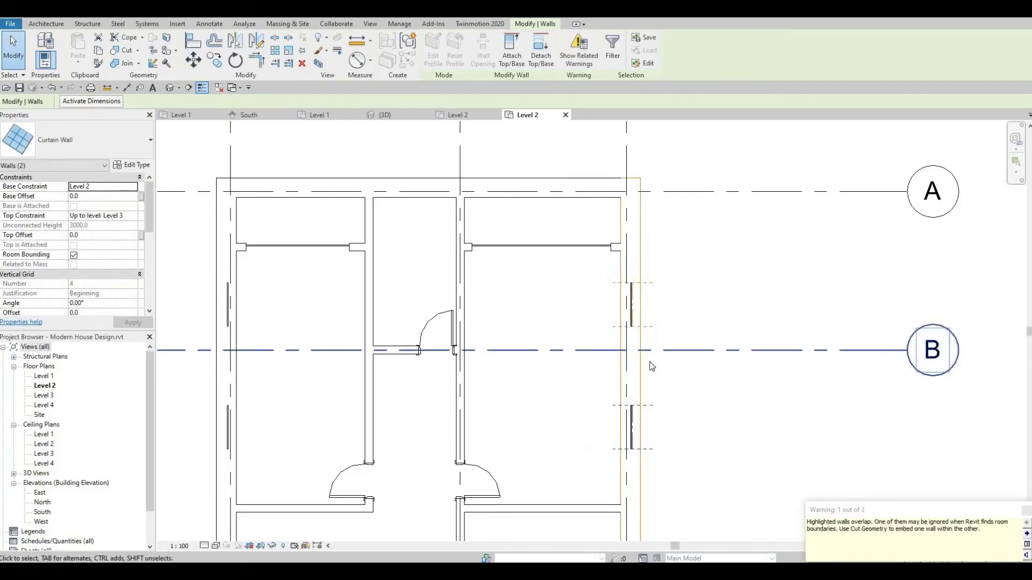
key("Escape")
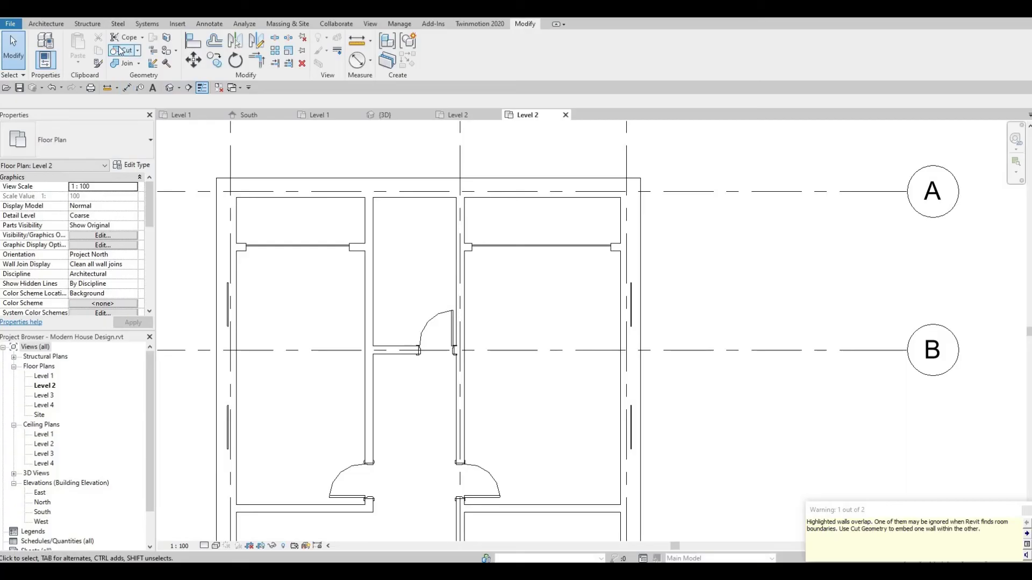
Step: Cut the upper and lower left curtain walls into the west exterior wall using Geometry Cut
left_click(120, 50)
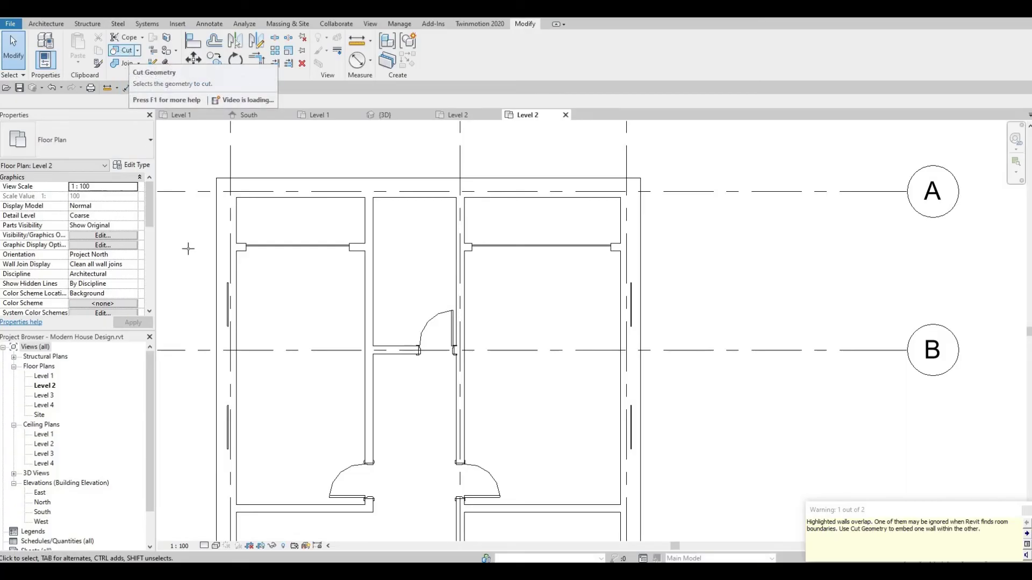
left_click(219, 259)
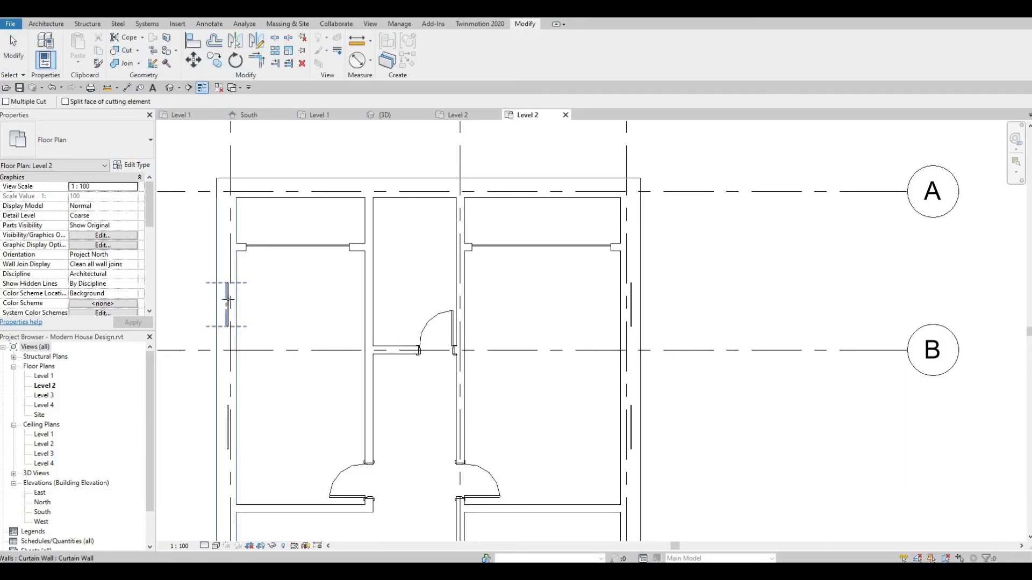
left_click(227, 329)
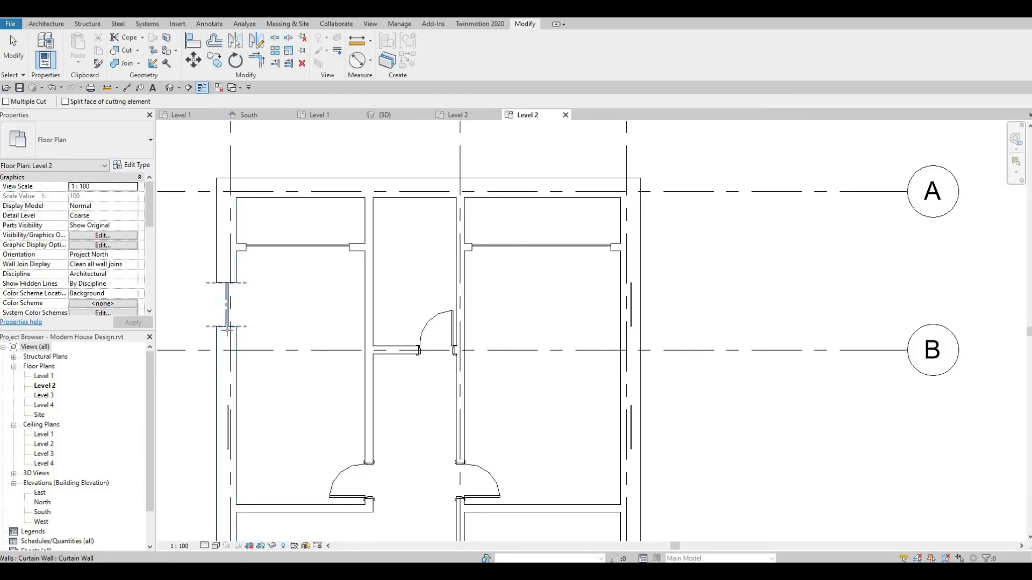
left_click(216, 386)
left_click(227, 419)
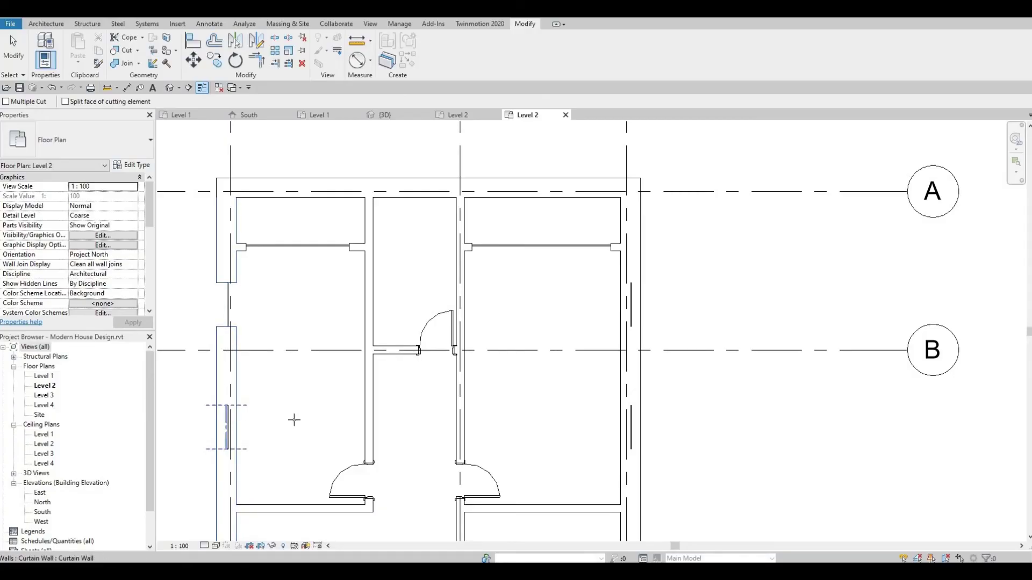
Step: Cut the lower and upper right curtain walls into the east exterior wall
left_click(637, 467)
left_click(630, 427)
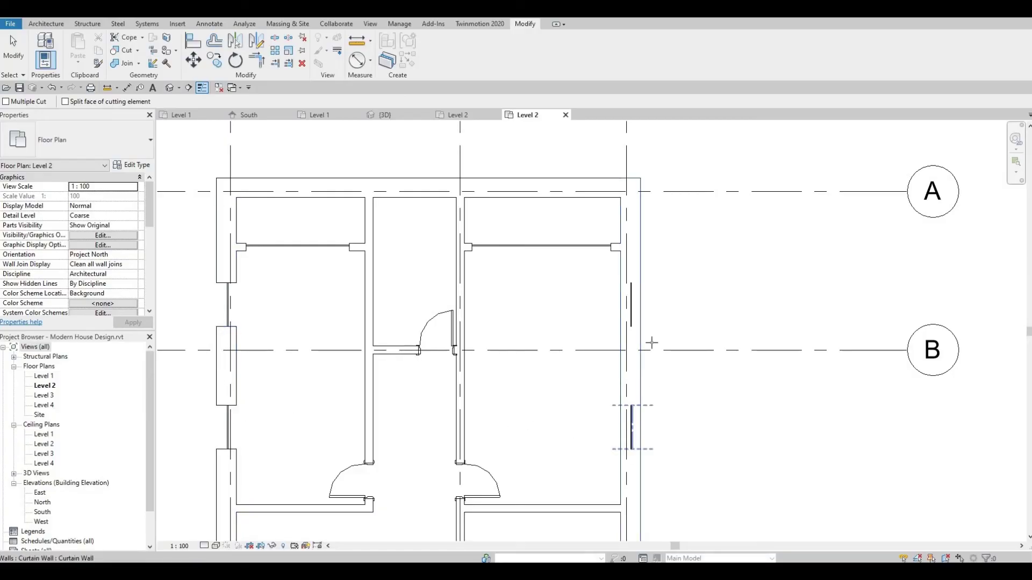
left_click(640, 312)
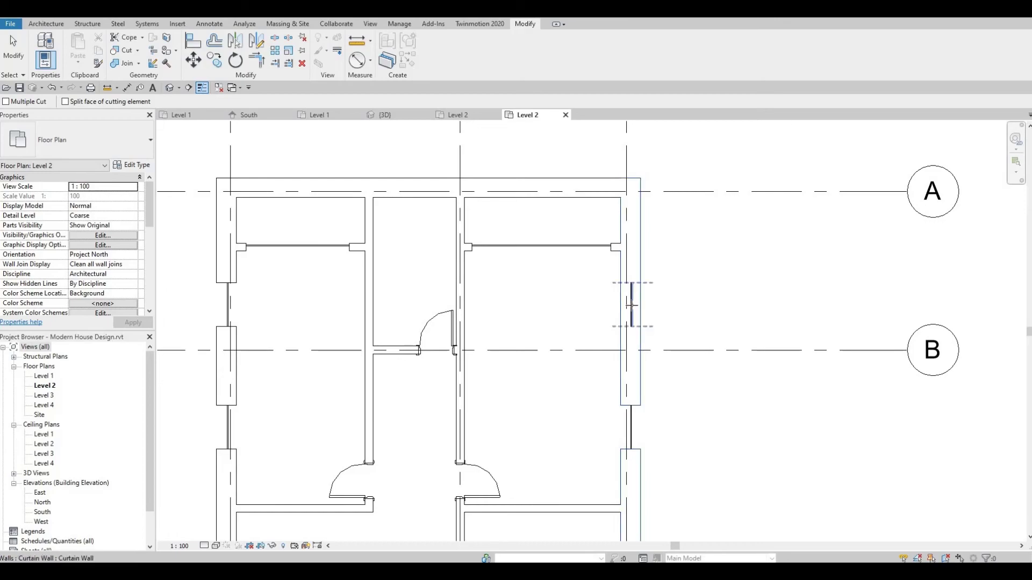
left_click(665, 301)
middle_click_drag(638, 341, 596, 353)
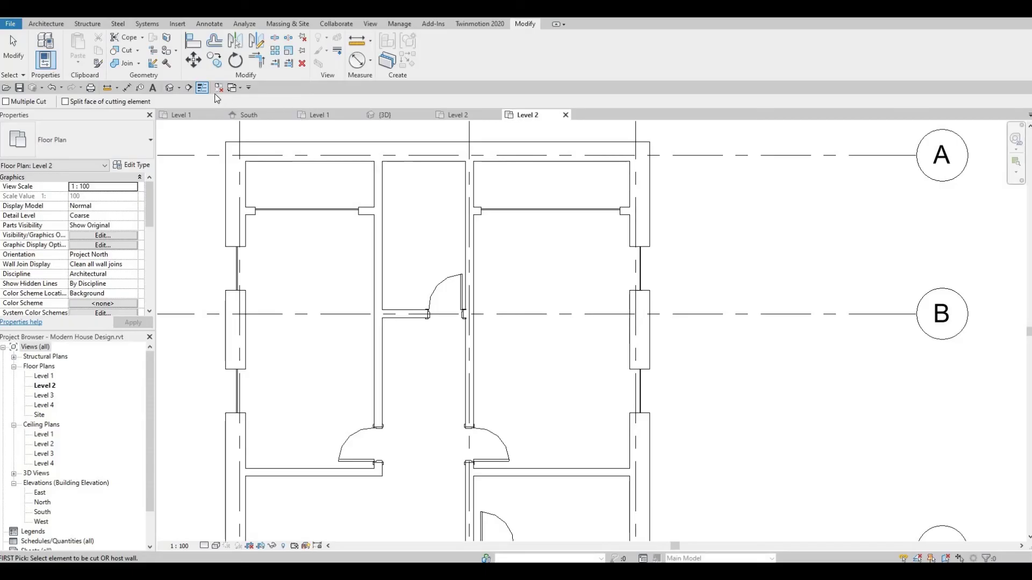
Step: Open the default 3D view and orbit to face the left exterior wall
left_click(171, 88)
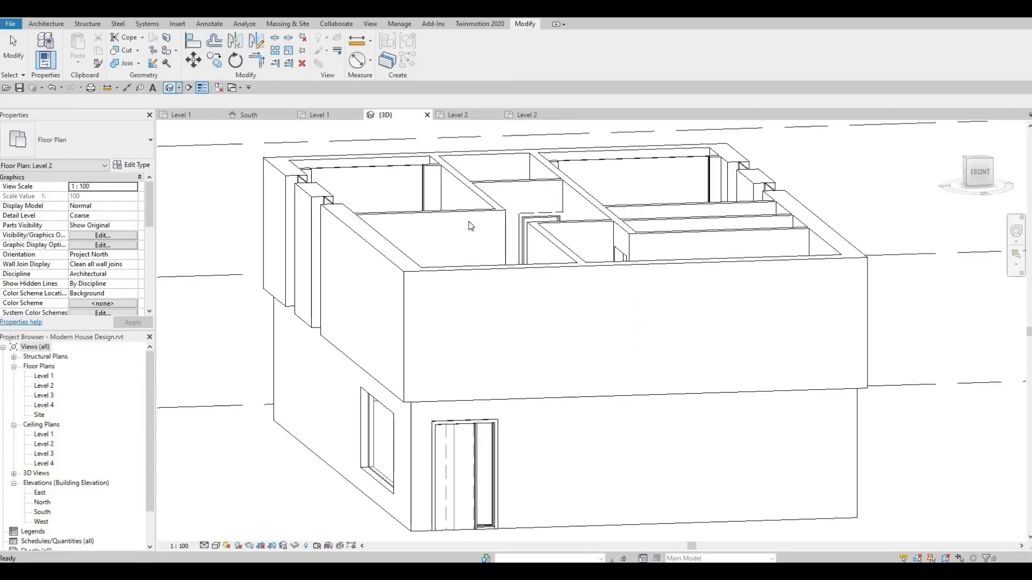
scroll(492, 310, "up", 4)
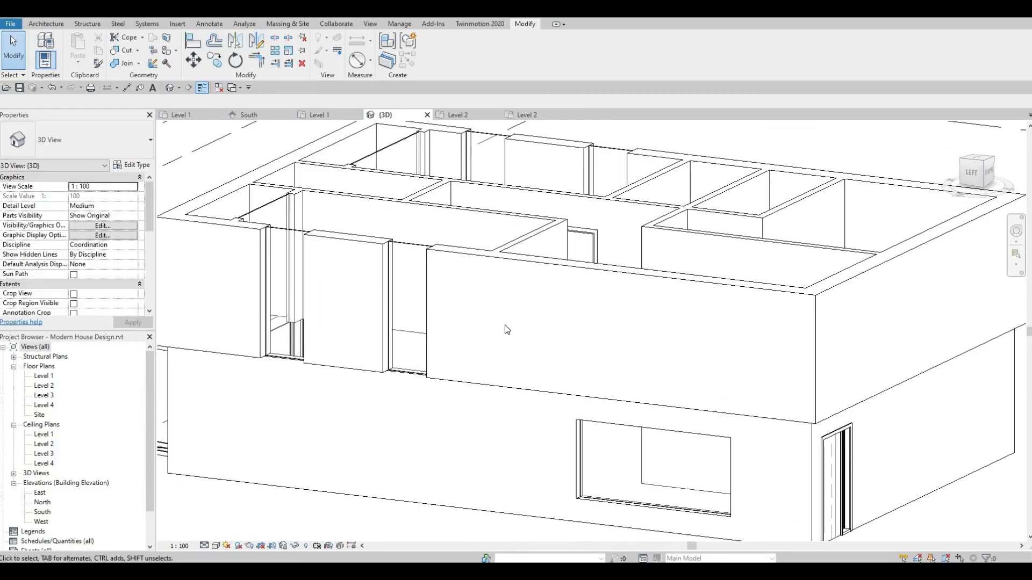
middle_click_drag(494, 316, 439, 269, "shift")
Step: Drag the curtain wall's edges into a raised window, base offset 567.1, top offset -430.0
left_click(438, 267)
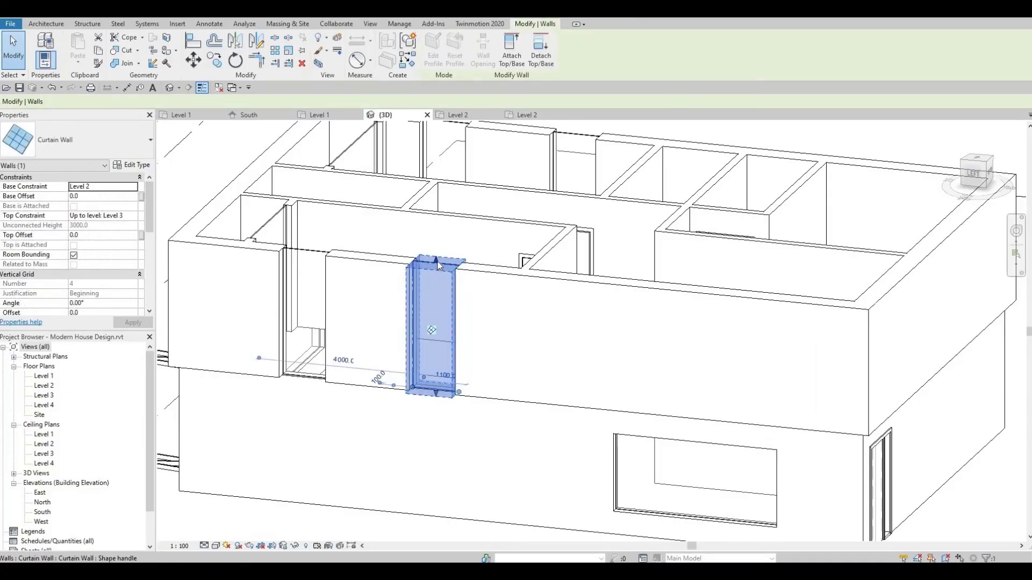
left_click_drag(435, 281, 435, 280)
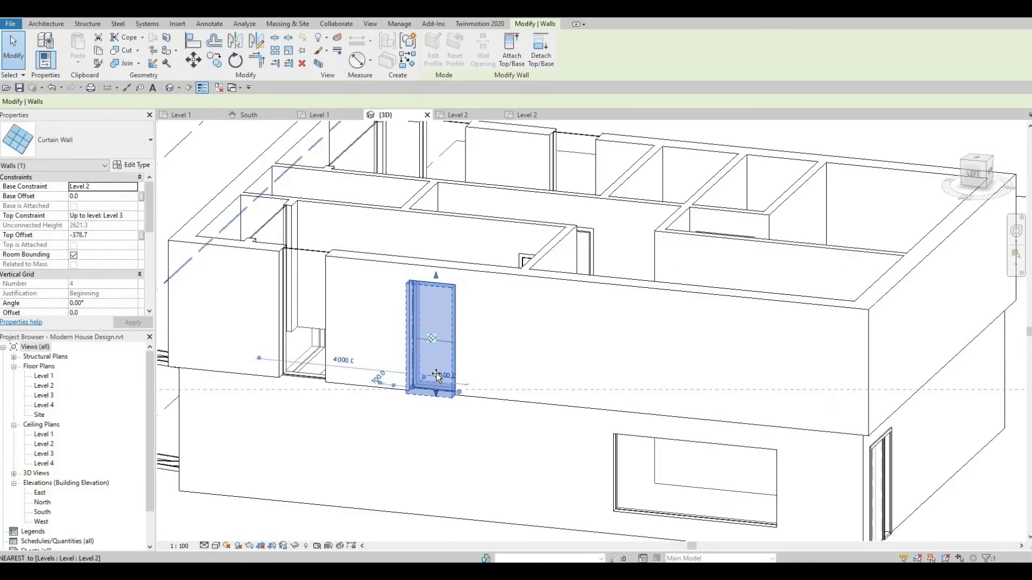
left_click_drag(436, 385, 437, 371)
left_click_drag(437, 282, 436, 285)
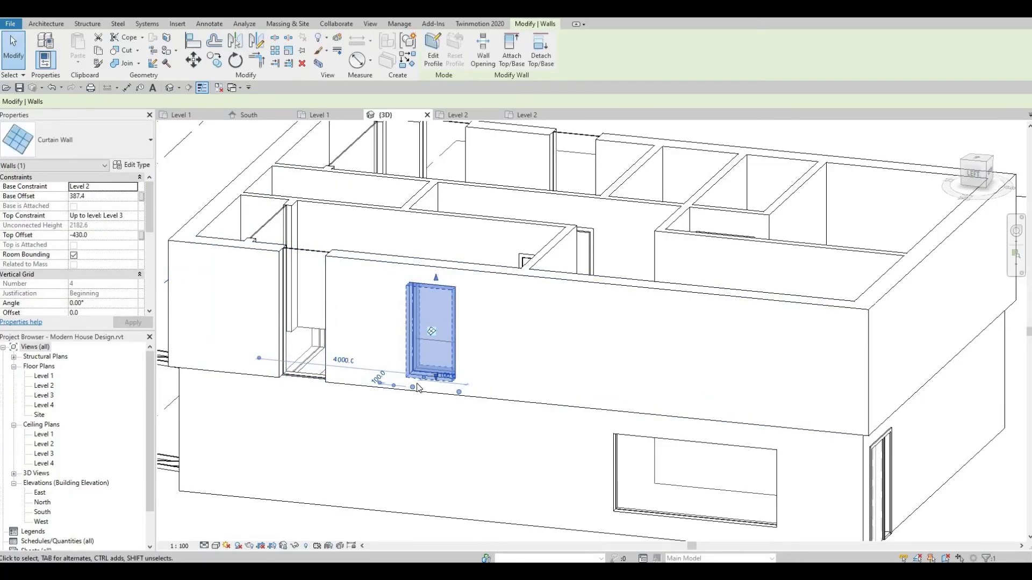
left_click_drag(435, 377, 437, 366)
key("Escape")
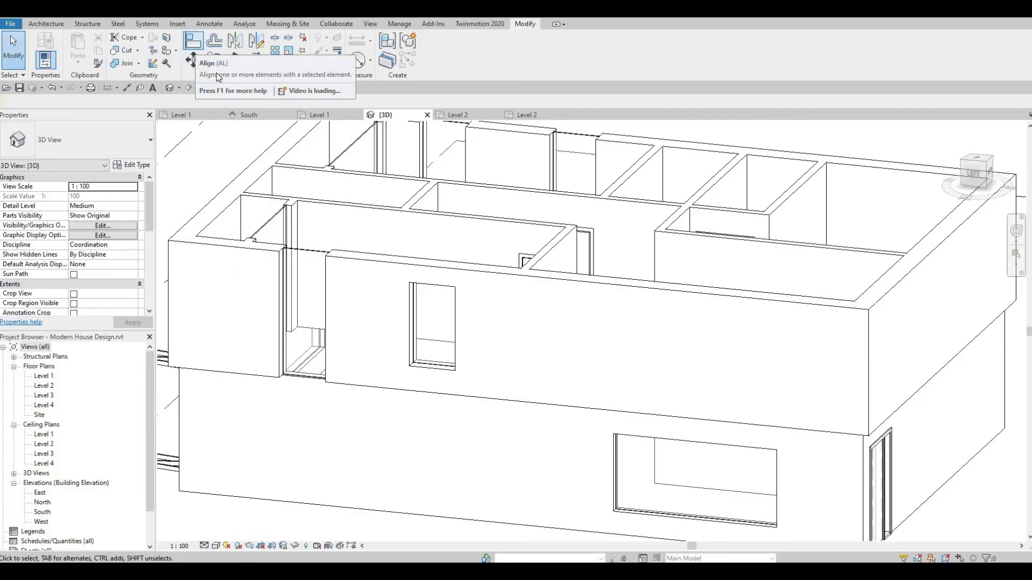
Step: Align the left curtain wall flush with the wall face and its bottom to the right window's
key("l")
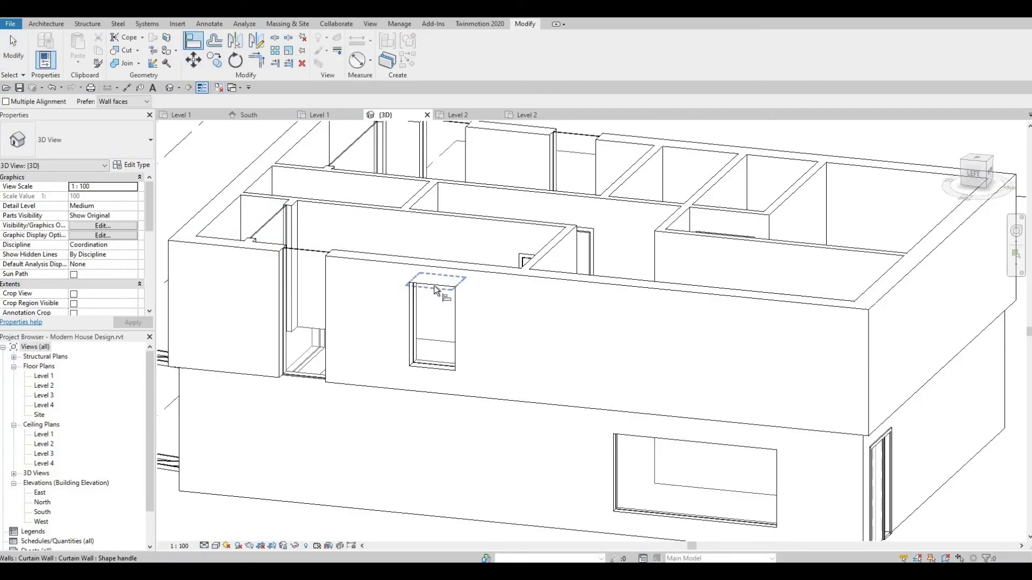
left_click(368, 269)
left_click(322, 266)
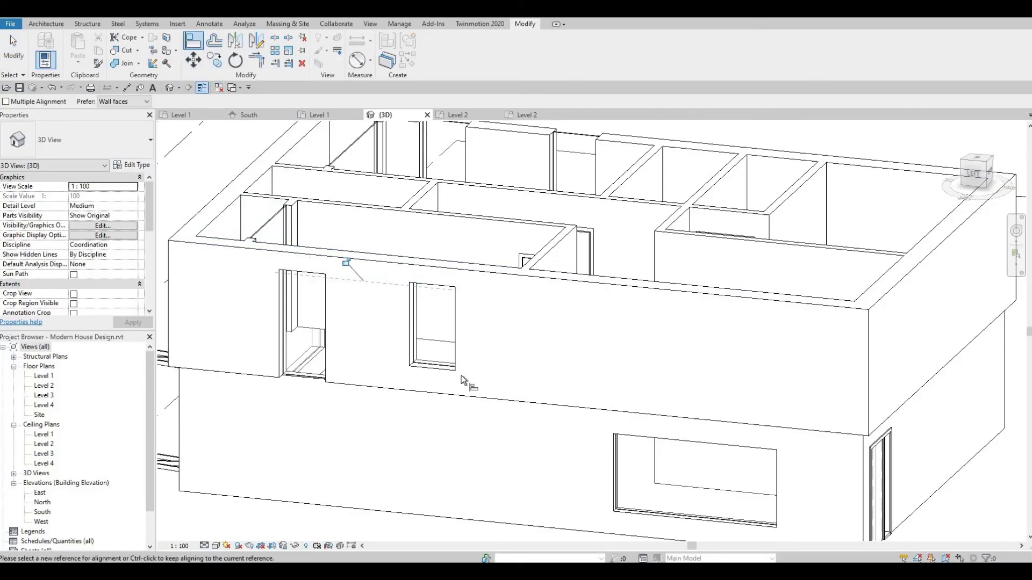
left_click(433, 370)
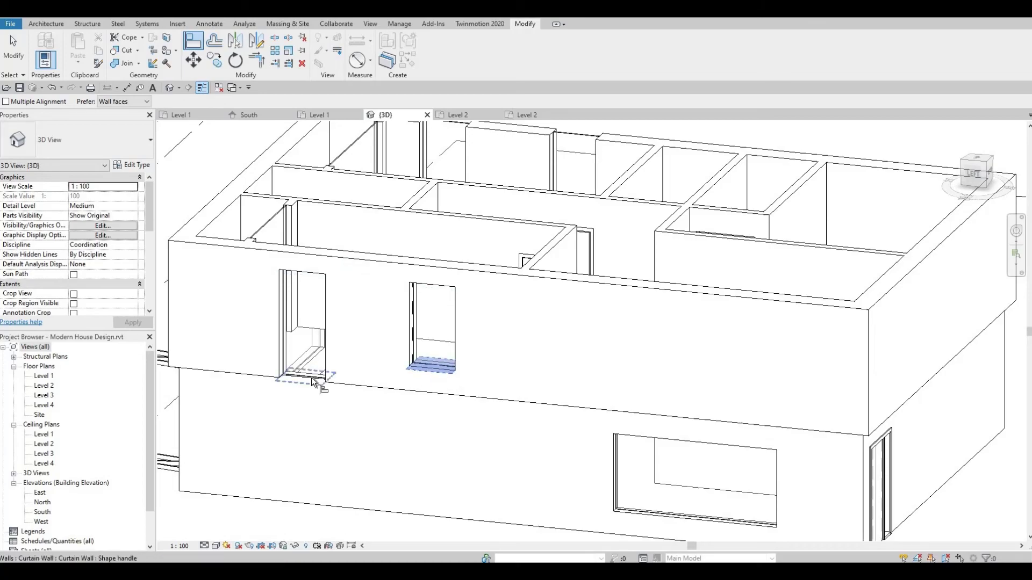
left_click(320, 377)
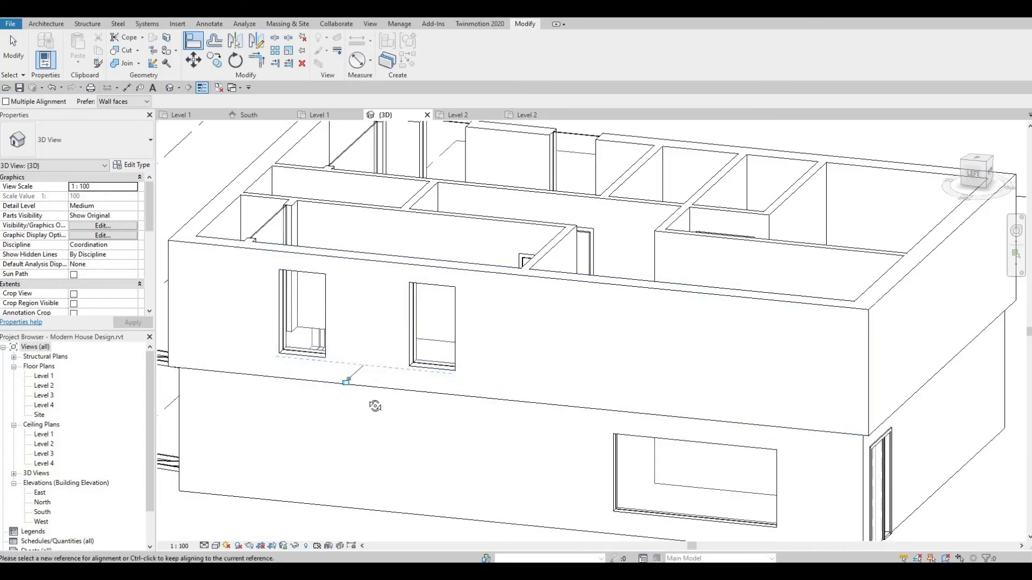
Step: From above, align the right and left windows' top and bottom edges to each other
middle_click_drag(375, 406, 267, 285, "shift")
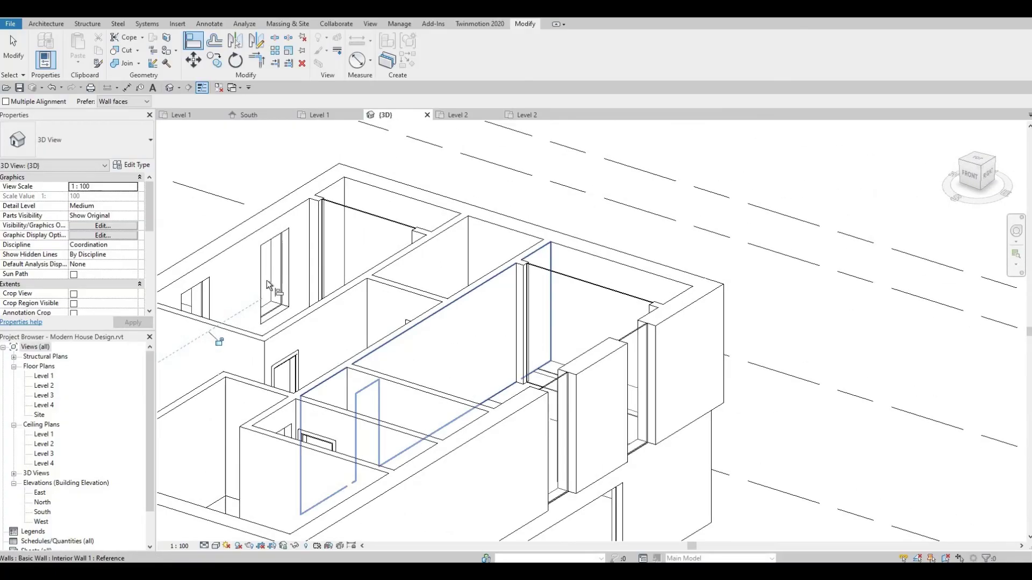
left_click(270, 247)
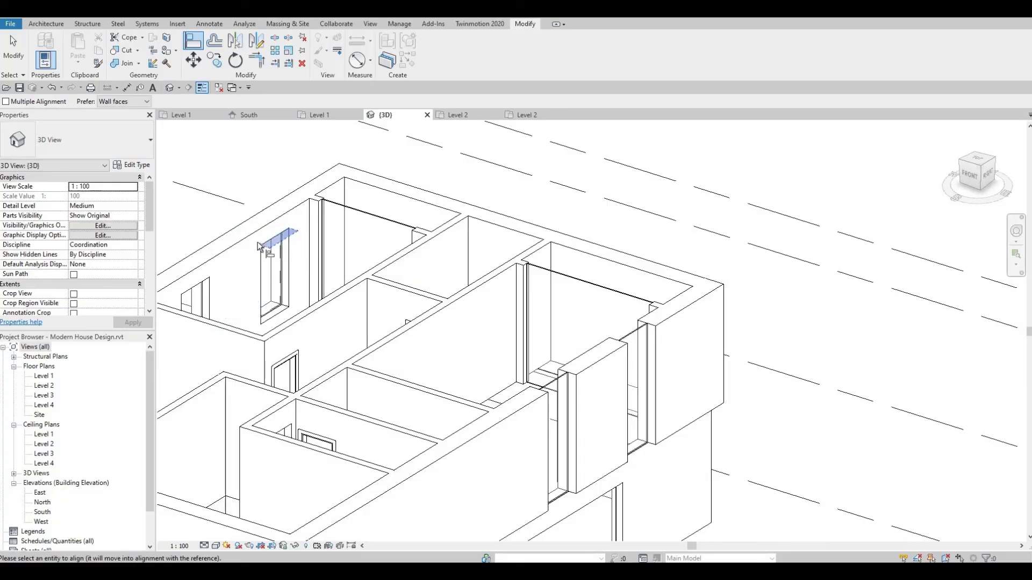
left_click(631, 339)
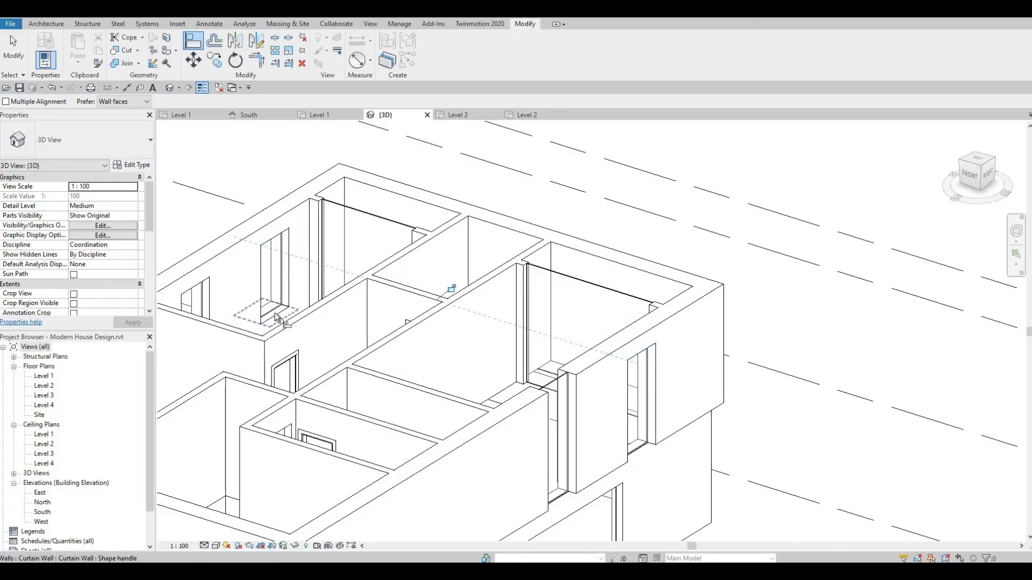
left_click(359, 342)
left_click(636, 450)
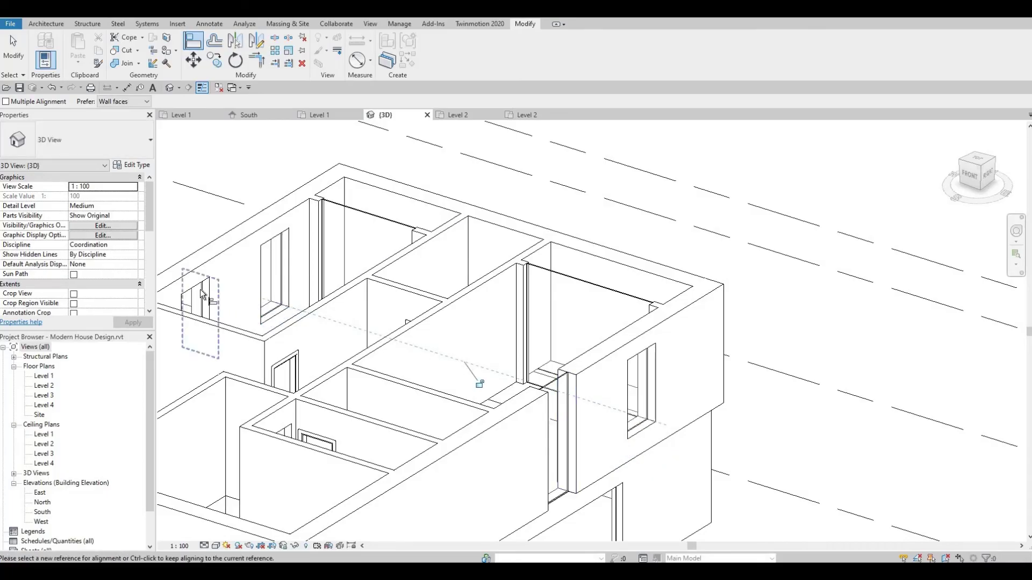
left_click(275, 240)
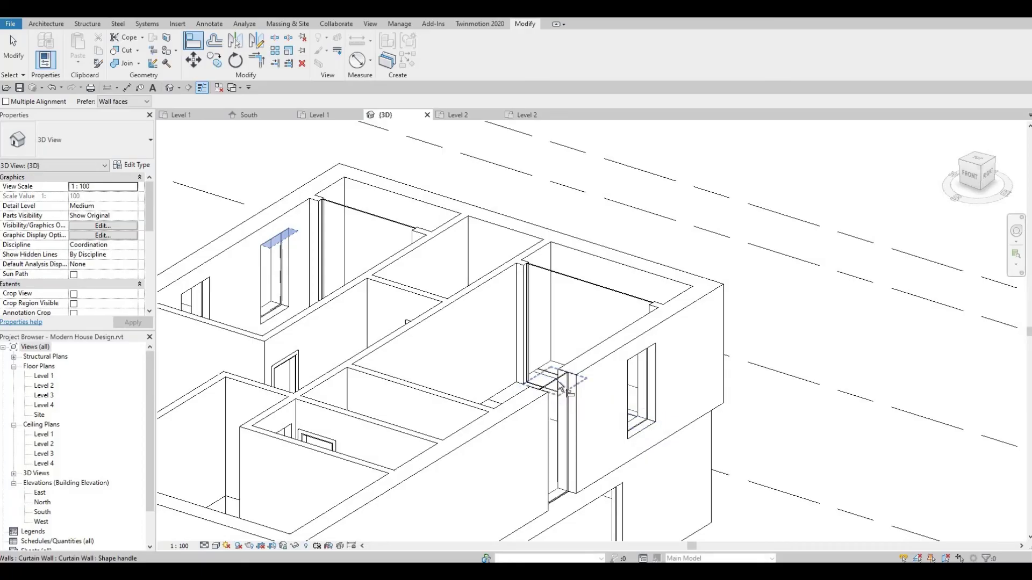
left_click(648, 437)
left_click(645, 430)
left_click(563, 494)
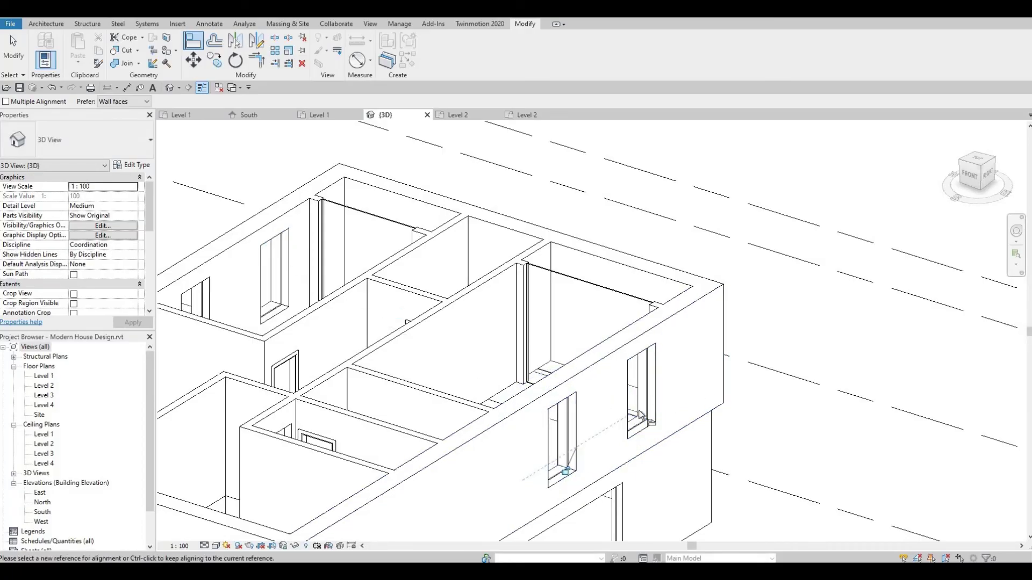
Step: At the back facade, align the right curtain wall's top edge to the left one's
scroll(573, 438, "down", 2)
middle_click_drag(824, 421, 824, 421, "shift")
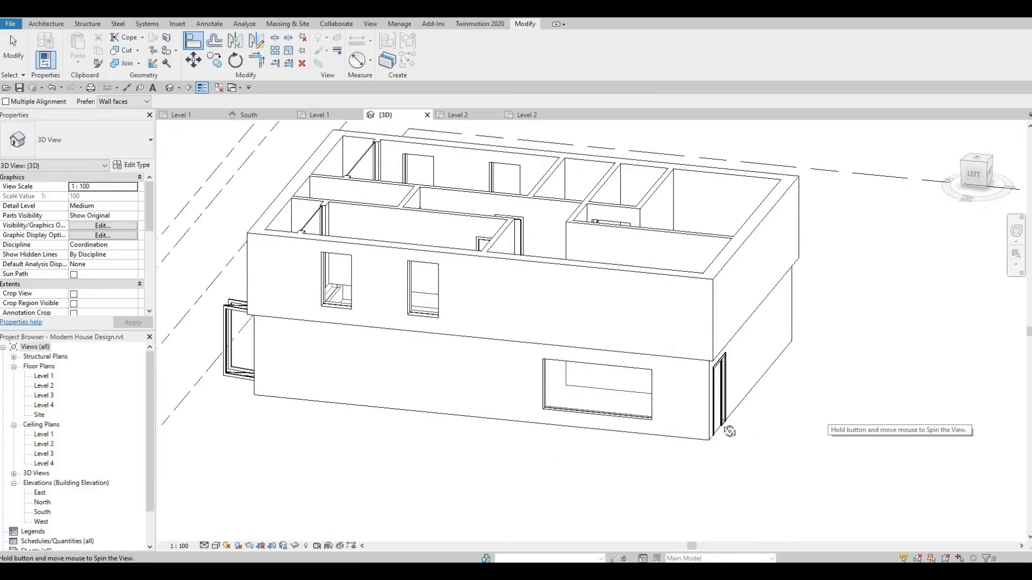
middle_click_drag(728, 427, 613, 485, "shift")
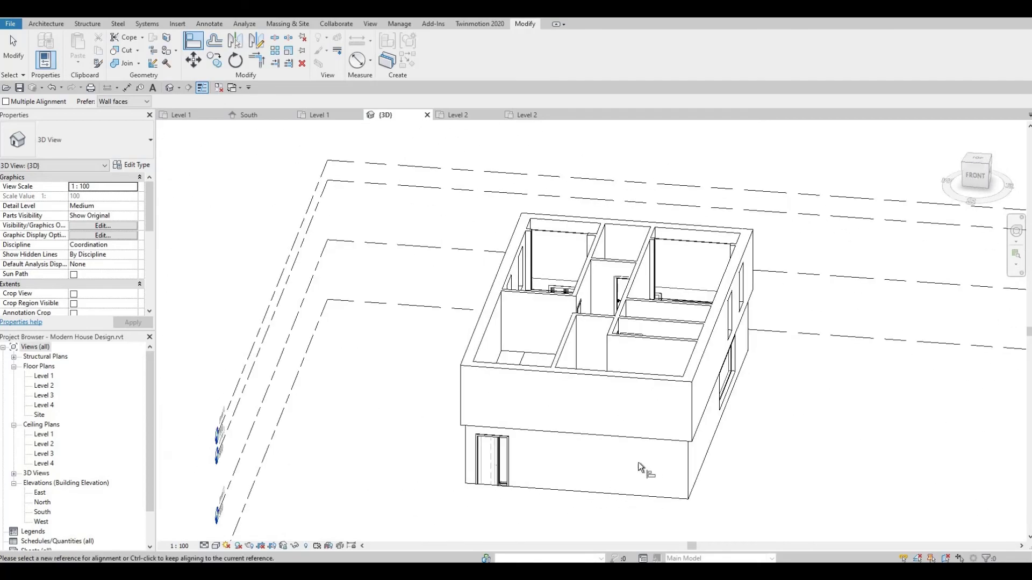
middle_click_drag(542, 480, 468, 422, "shift")
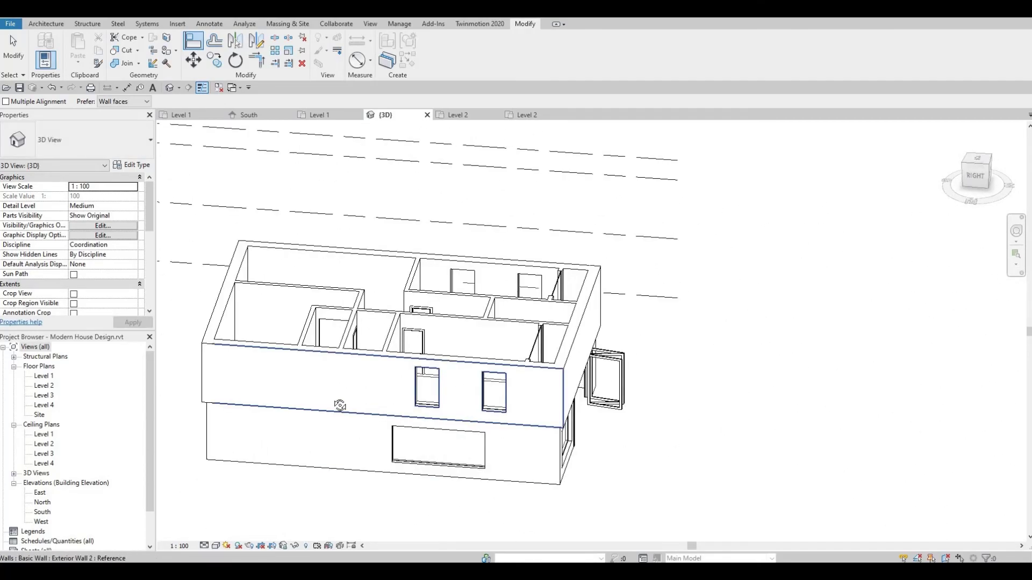
middle_click_drag(340, 410, 309, 373, "shift")
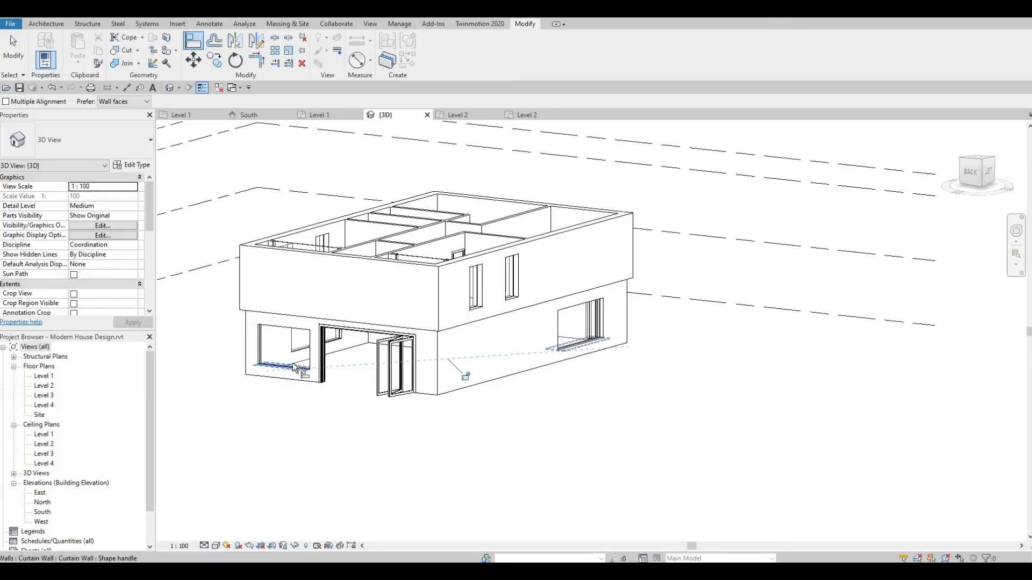
left_click(293, 363)
left_click(289, 331)
left_click(576, 309)
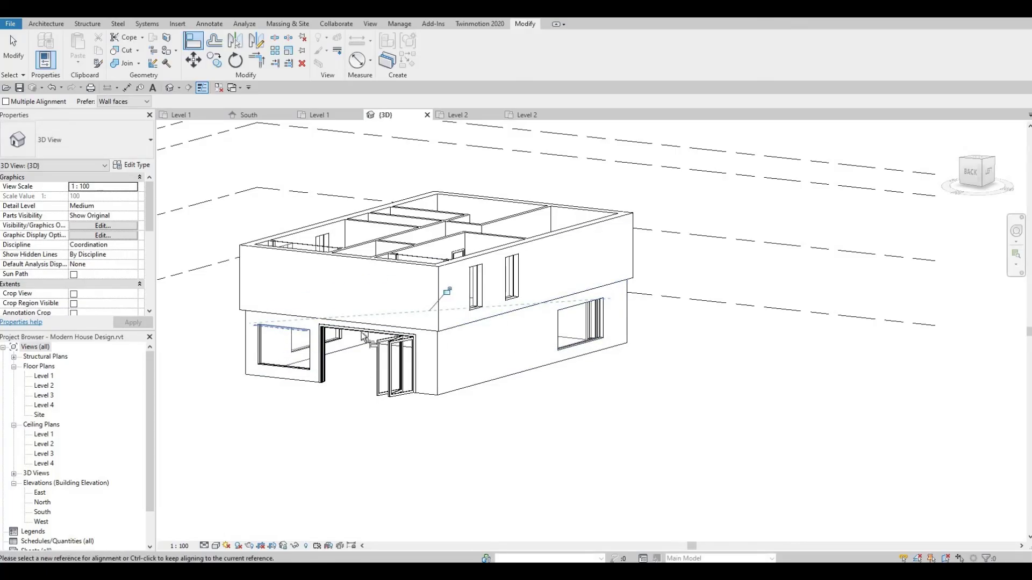
middle_click_drag(502, 403, 414, 314, "shift")
Step: Drag the left front curtain wall's top and bottom edges inward into a shorter window strip
scroll(425, 323, "up", 4)
key("Escape")
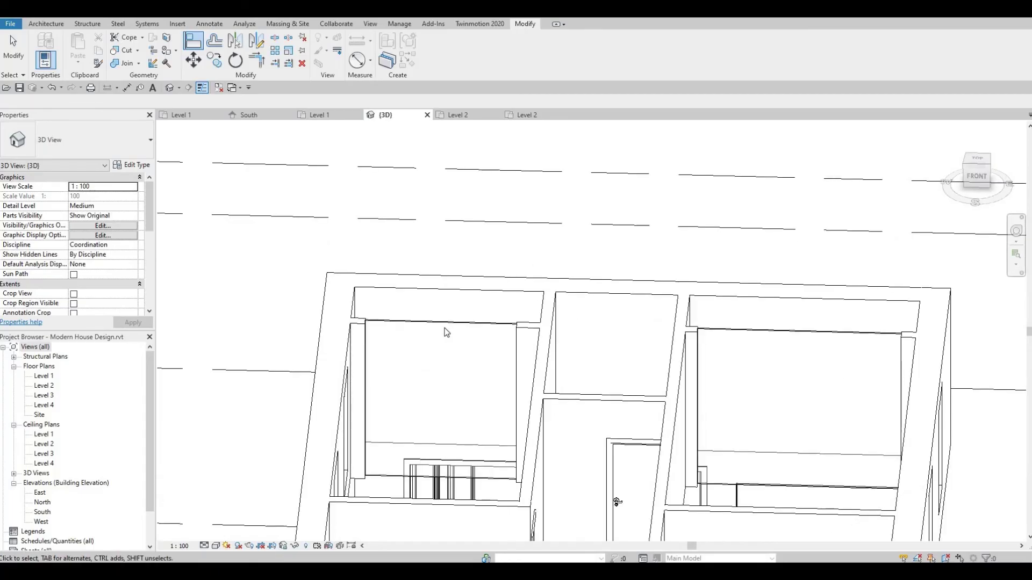
left_click(437, 333)
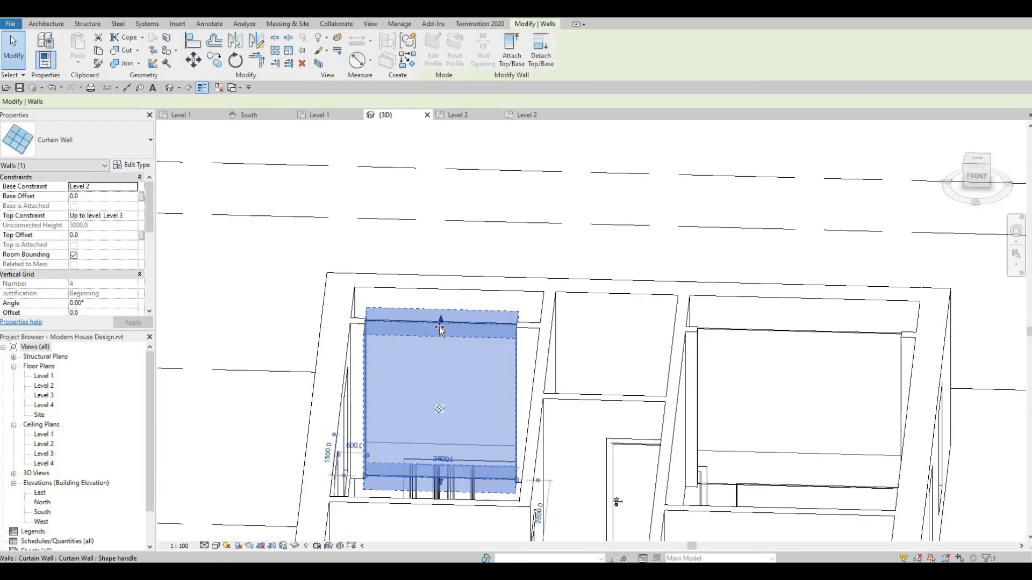
left_click_drag(438, 342, 439, 376)
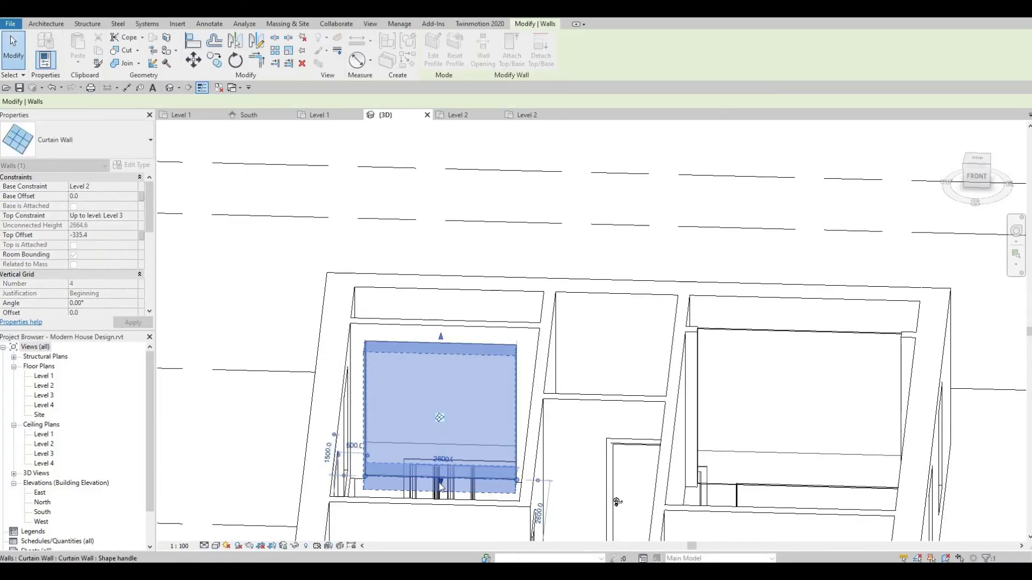
left_click_drag(444, 463, 443, 457)
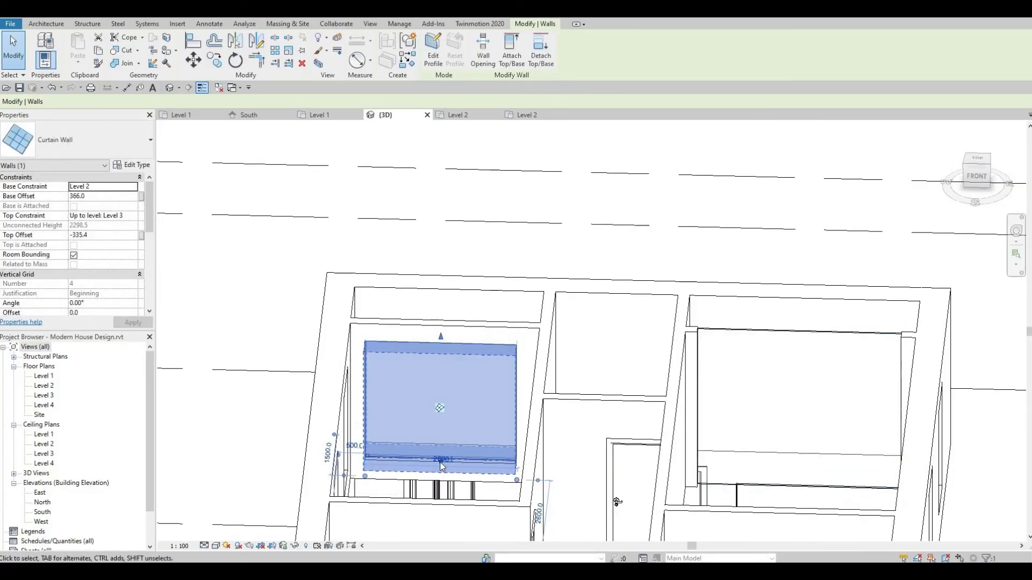
left_click_drag(440, 465, 438, 455)
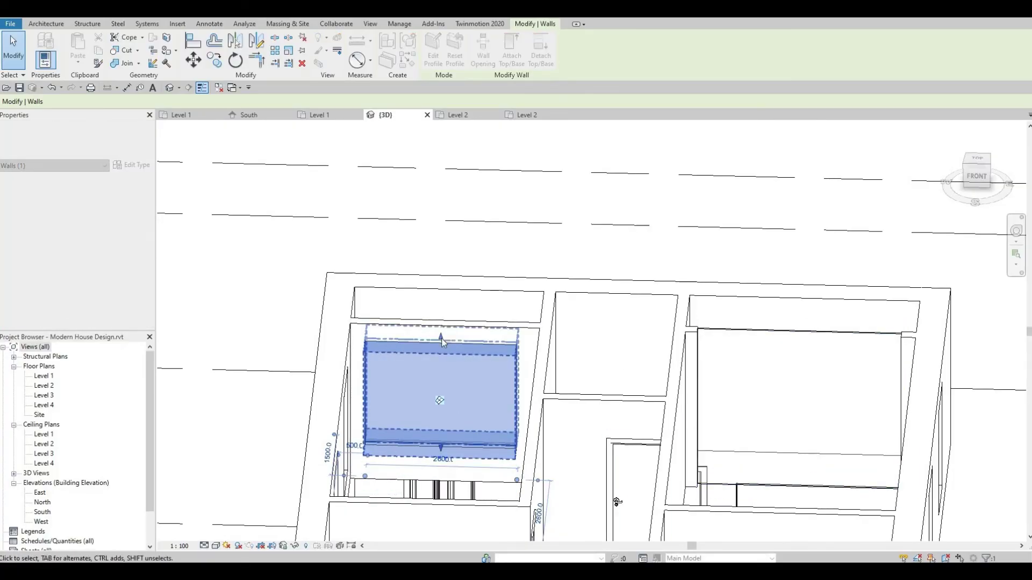
left_click_drag(442, 342, 441, 346)
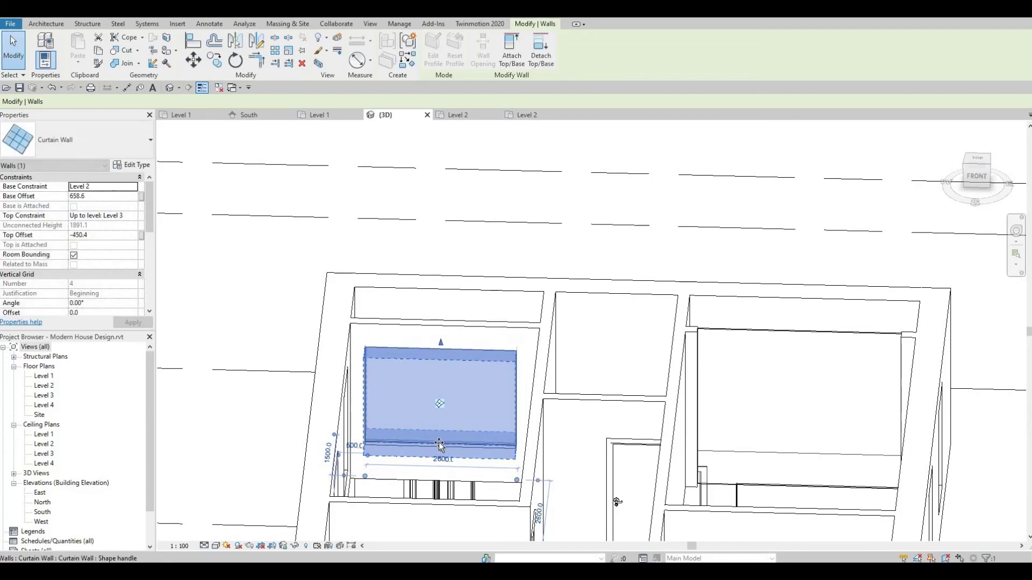
left_click(595, 420)
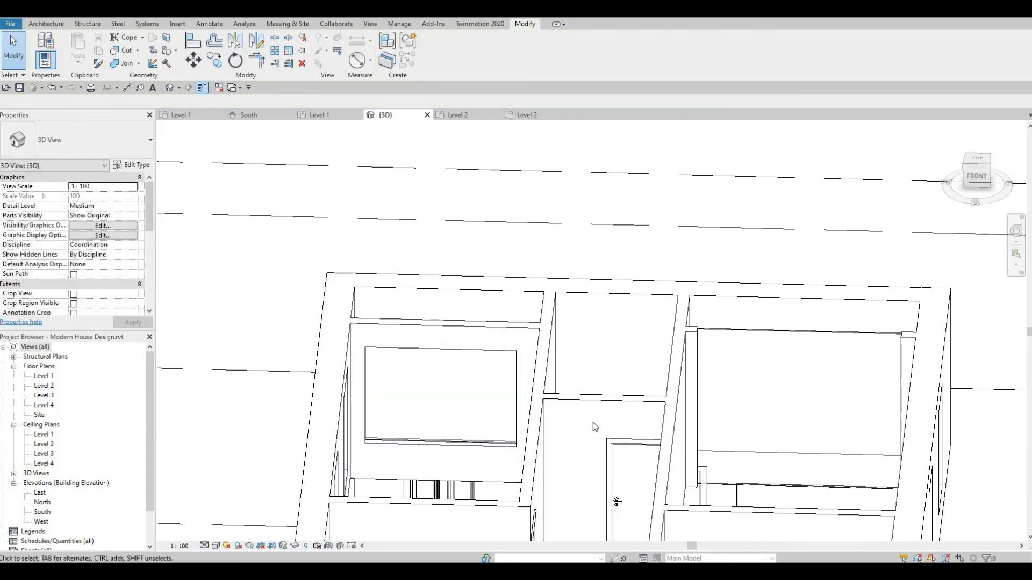
Step: Align the right window's top and bottom edges to the left window's edges with AL
key("a")
key("l")
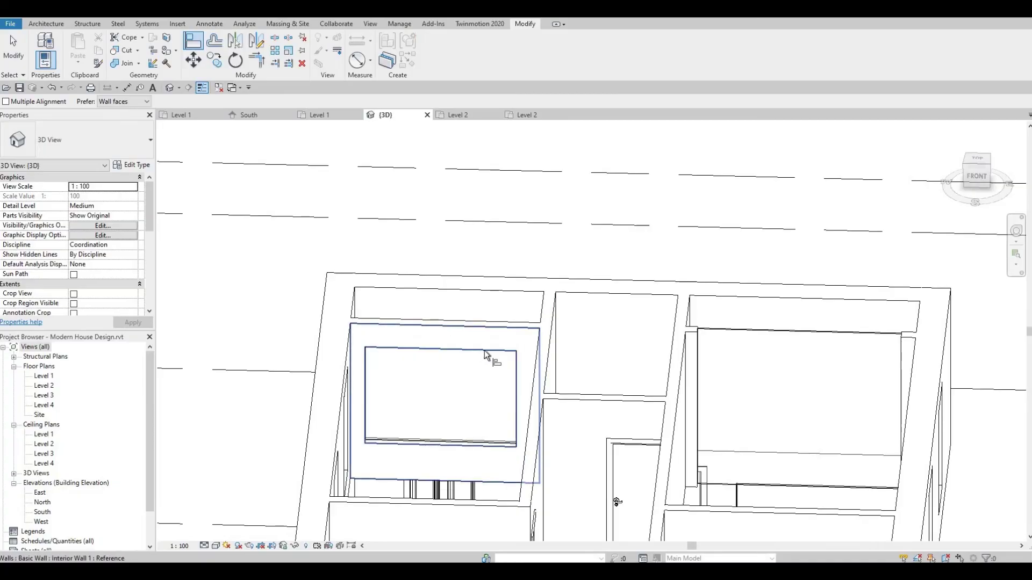
left_click(485, 350)
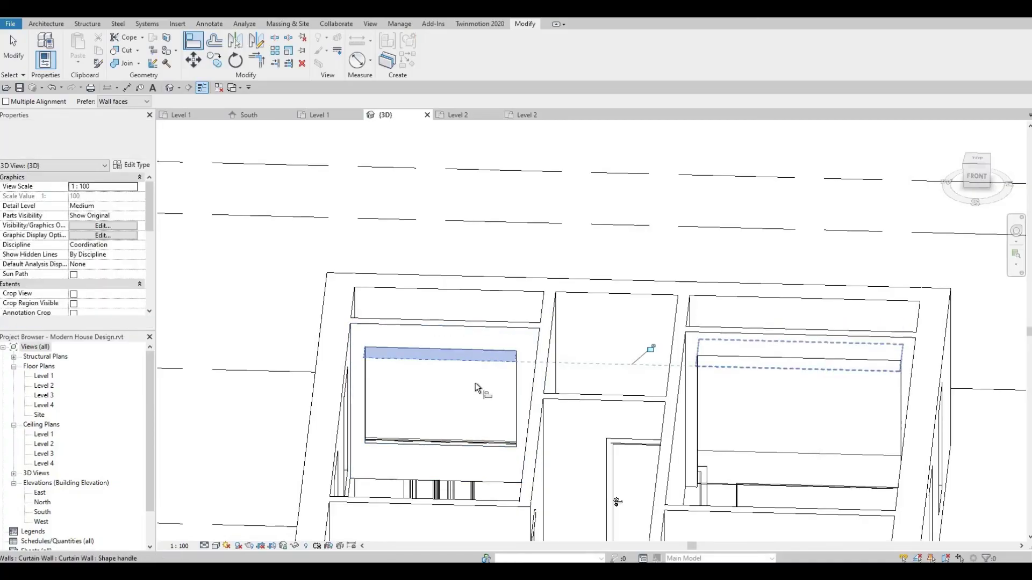
left_click(458, 444)
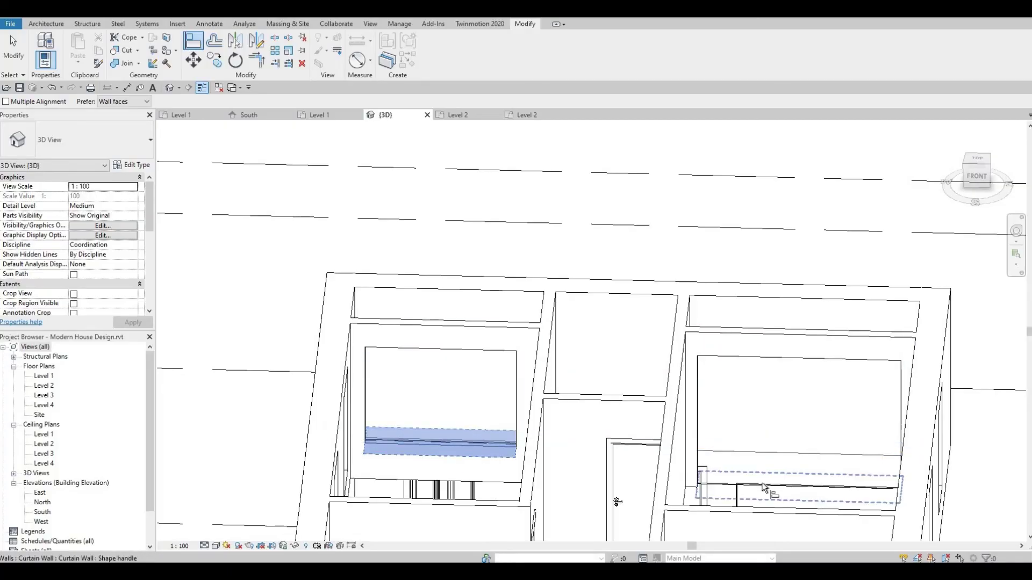
left_click(763, 484)
middle_click_drag(502, 447, 489, 421)
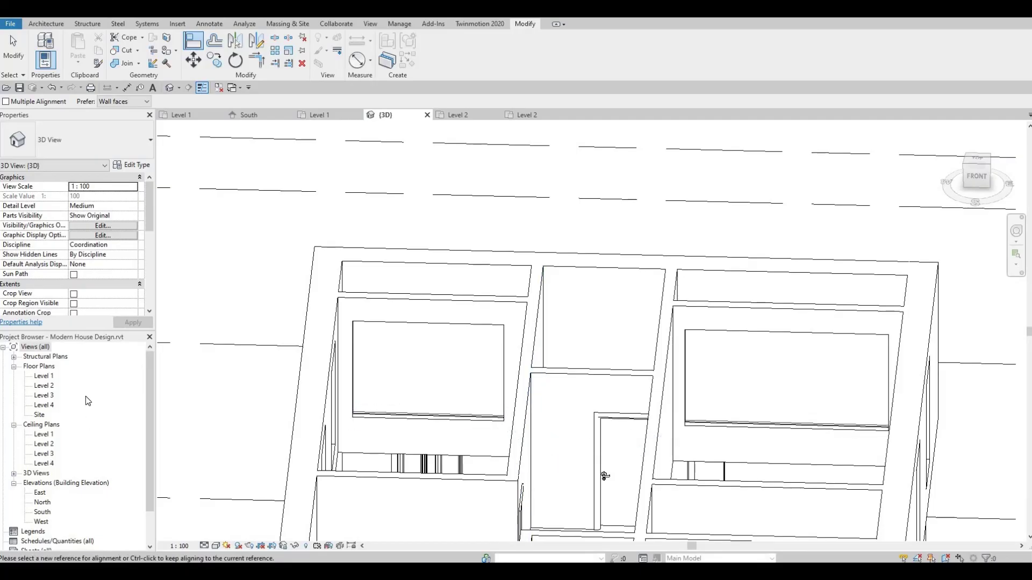
Step: Open the Level 2 floor plan and fit the whole storey between grids 1–3 and A–D
double_click(43, 386)
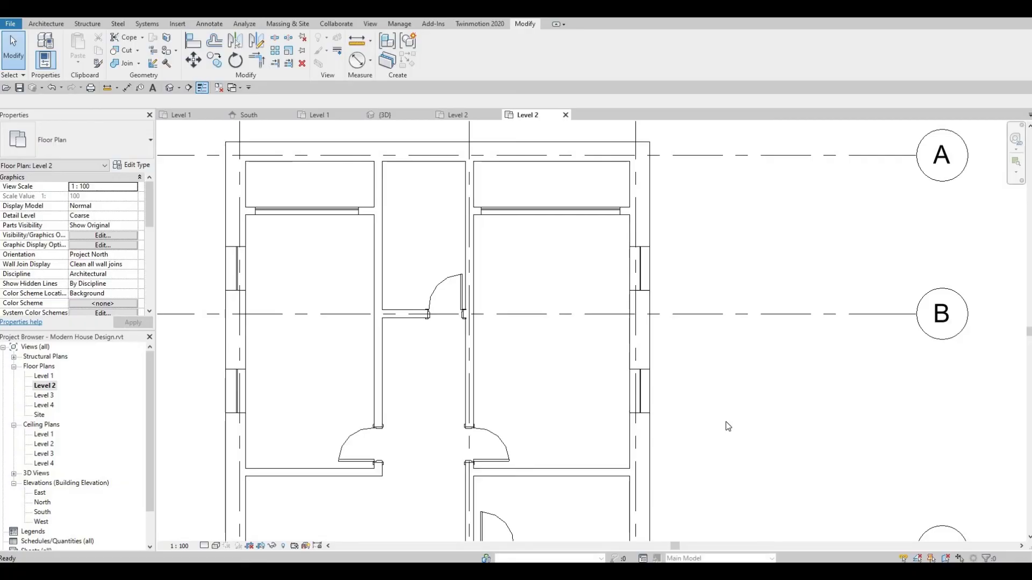
scroll(723, 430, "down", 3)
scroll(698, 409, "up", 1)
scroll(699, 371, "down", 1)
middle_click_drag(696, 340, 688, 330)
scroll(688, 330, "down", 1)
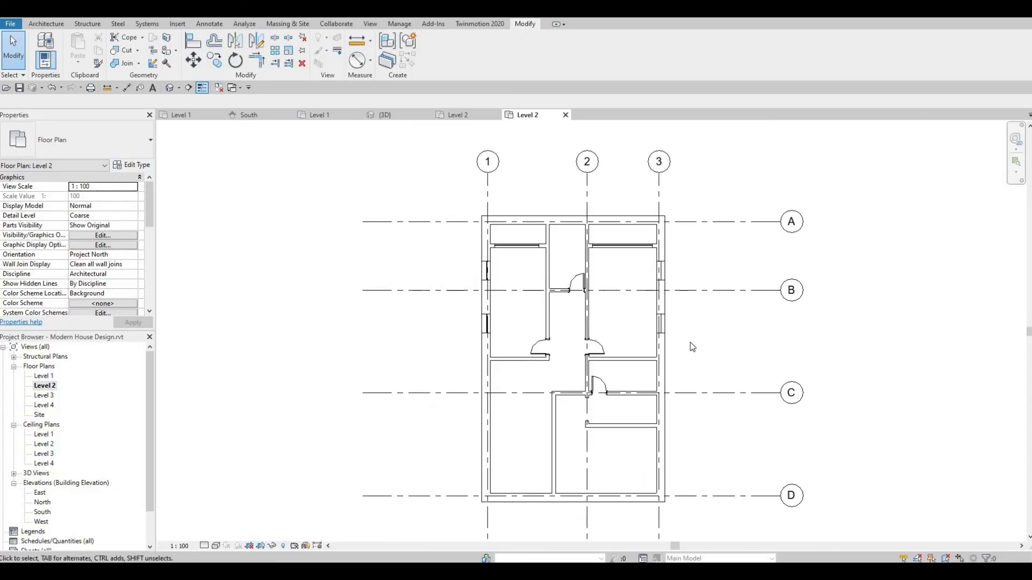